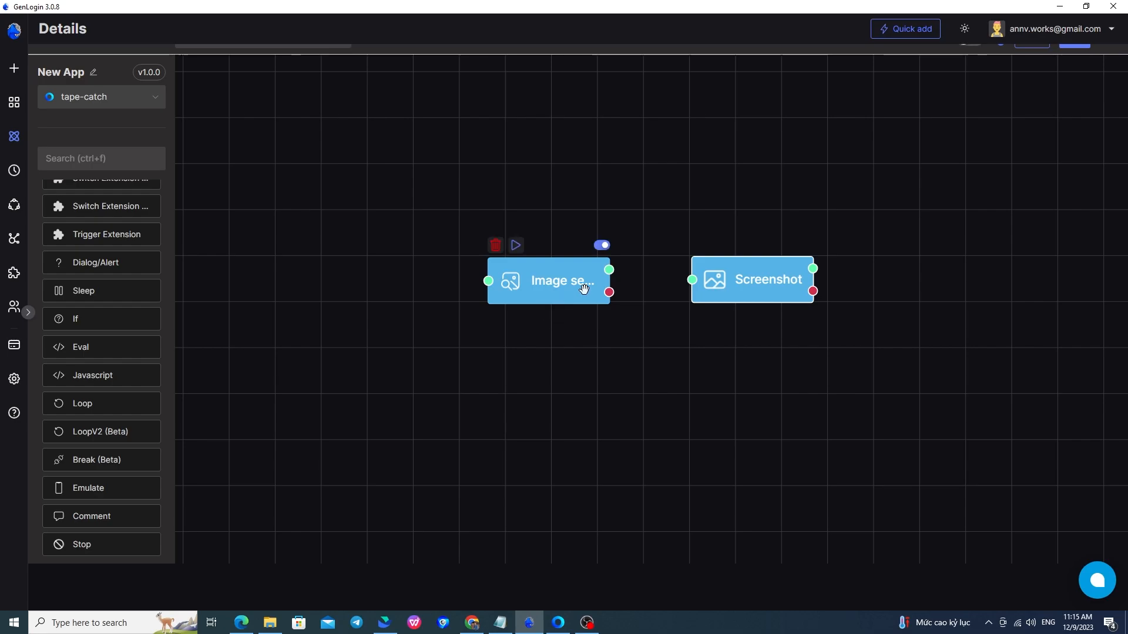
# Open the Image search node's settings to see its base64 input image and preview.
pyautogui.doubleClick(561, 291)
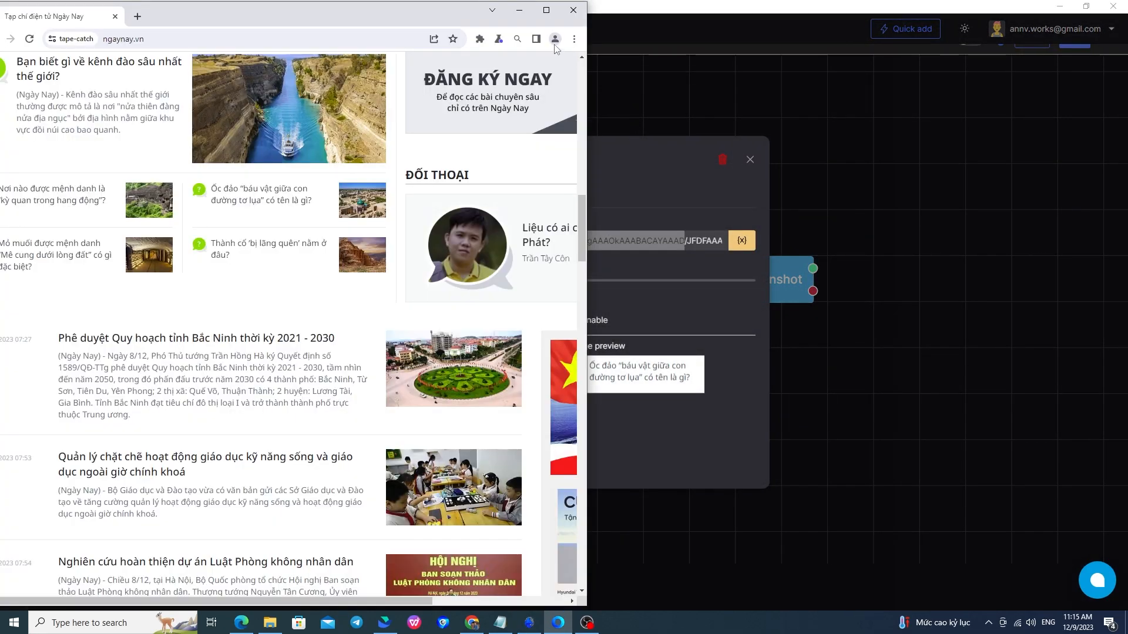
# Open Screenshot Capture's options page and leave clipboard output as Data URL String.
pyautogui.moveTo(394, 18); pyautogui.dragTo(421, 17)
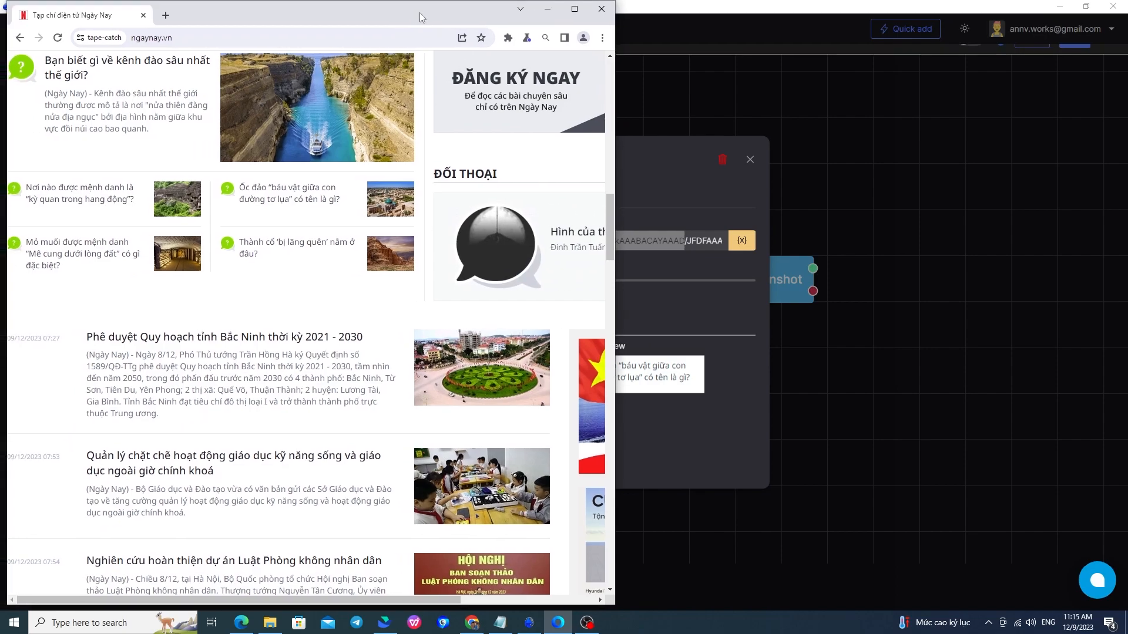
pyautogui.click(509, 37)
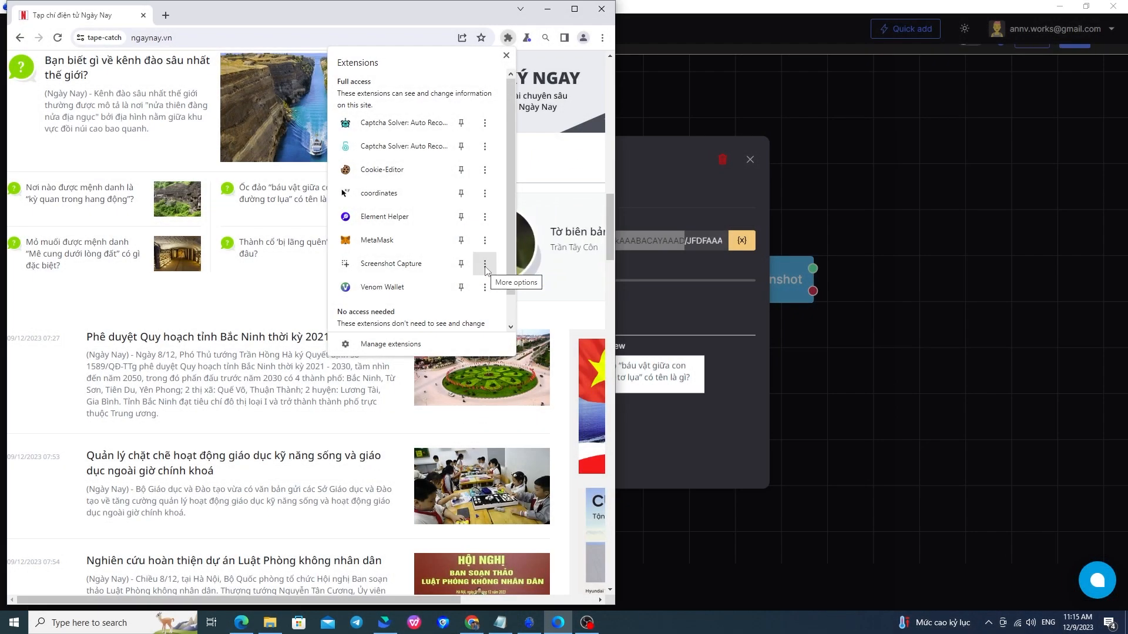
pyautogui.click(485, 269)
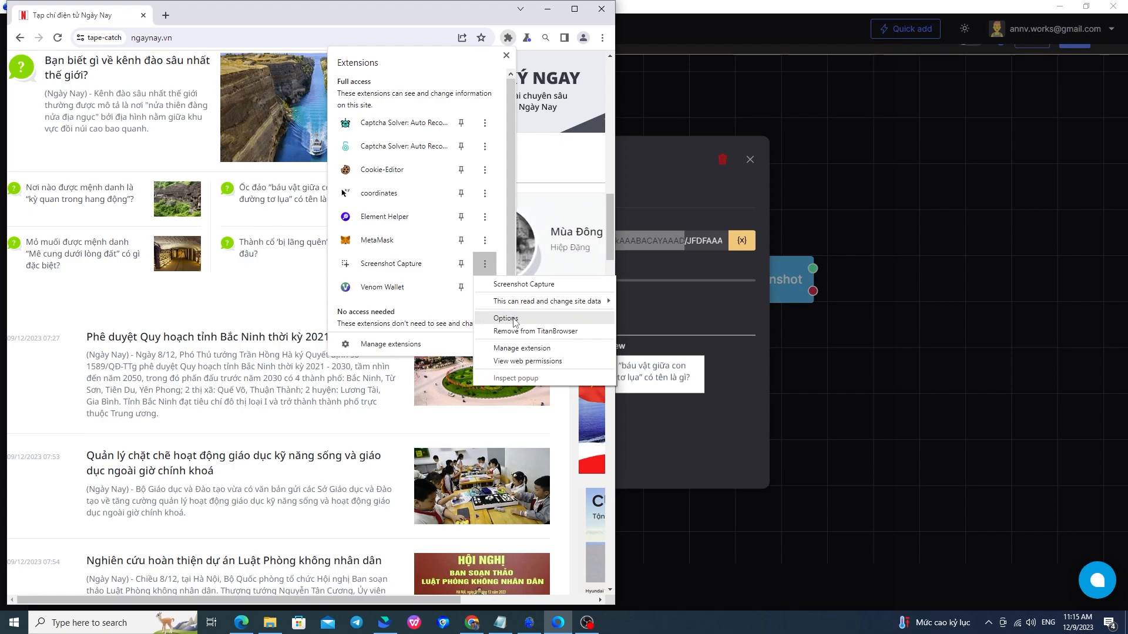
pyautogui.click(512, 316)
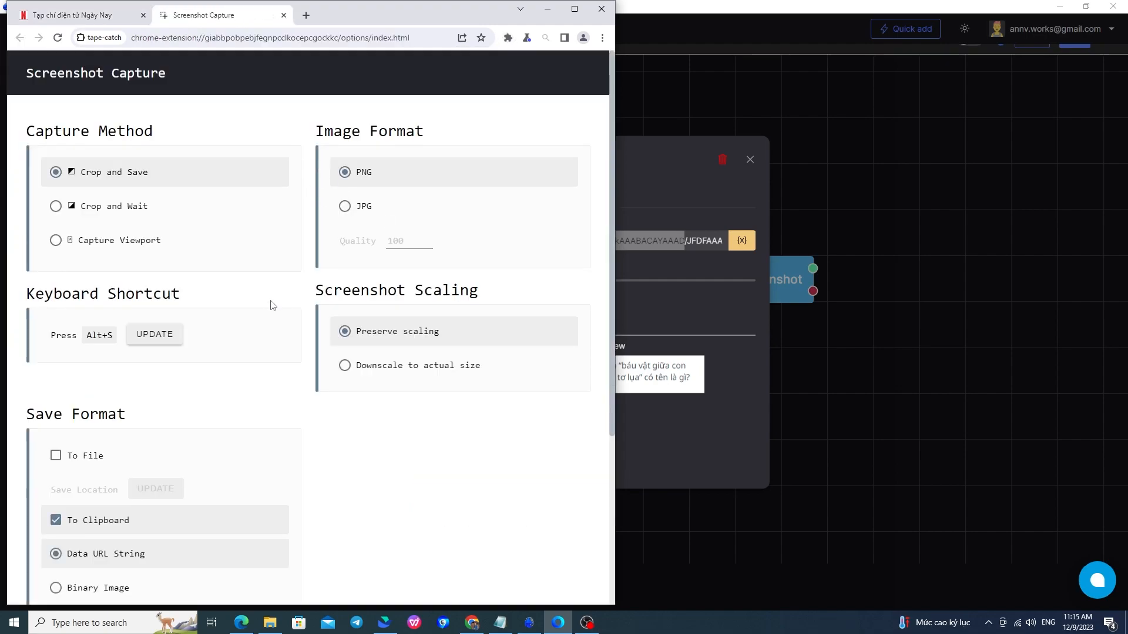
pyautogui.scroll(-2, 153, 323)
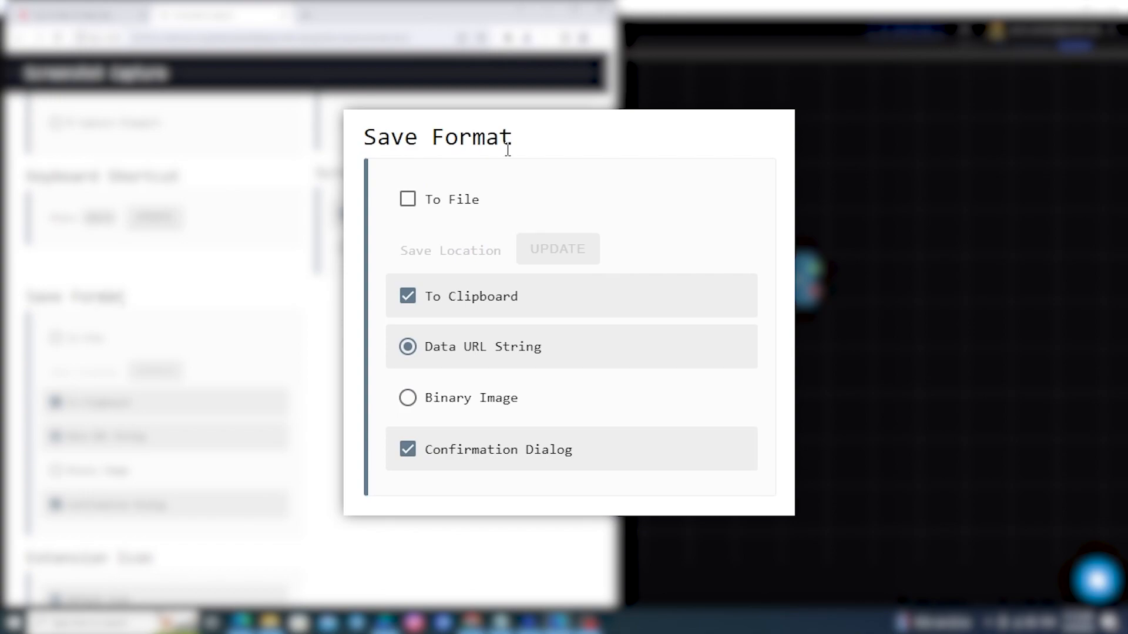
pyautogui.click(407, 394)
pyautogui.click(407, 362)
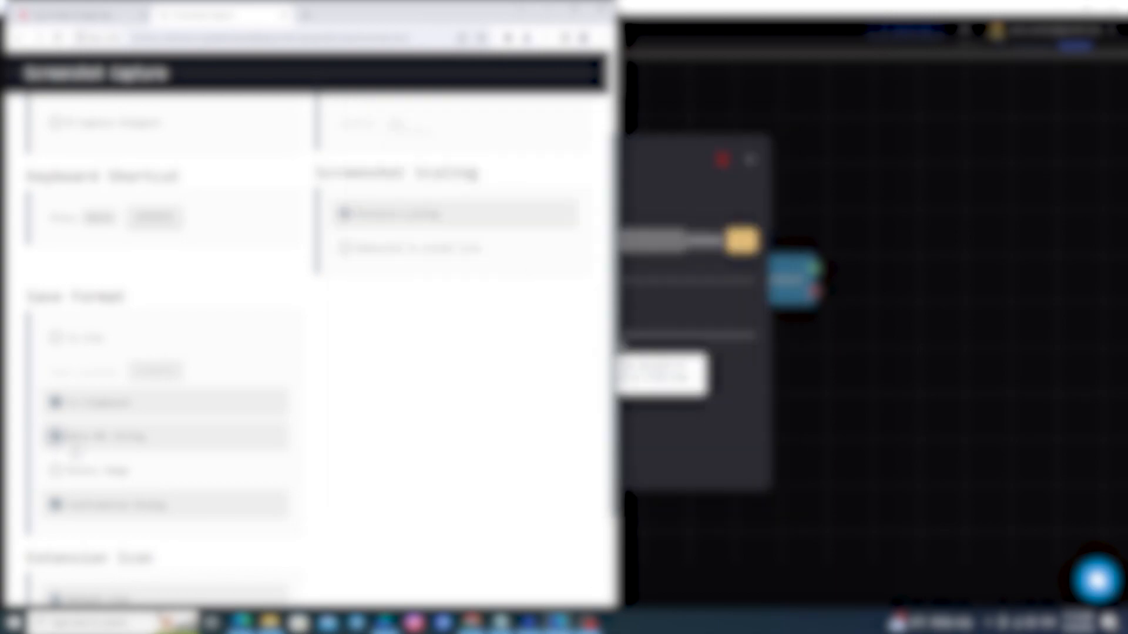
# Back on the Ngày Nay tab, pin Screenshot Capture to the browser toolbar.
pyautogui.click(87, 13)
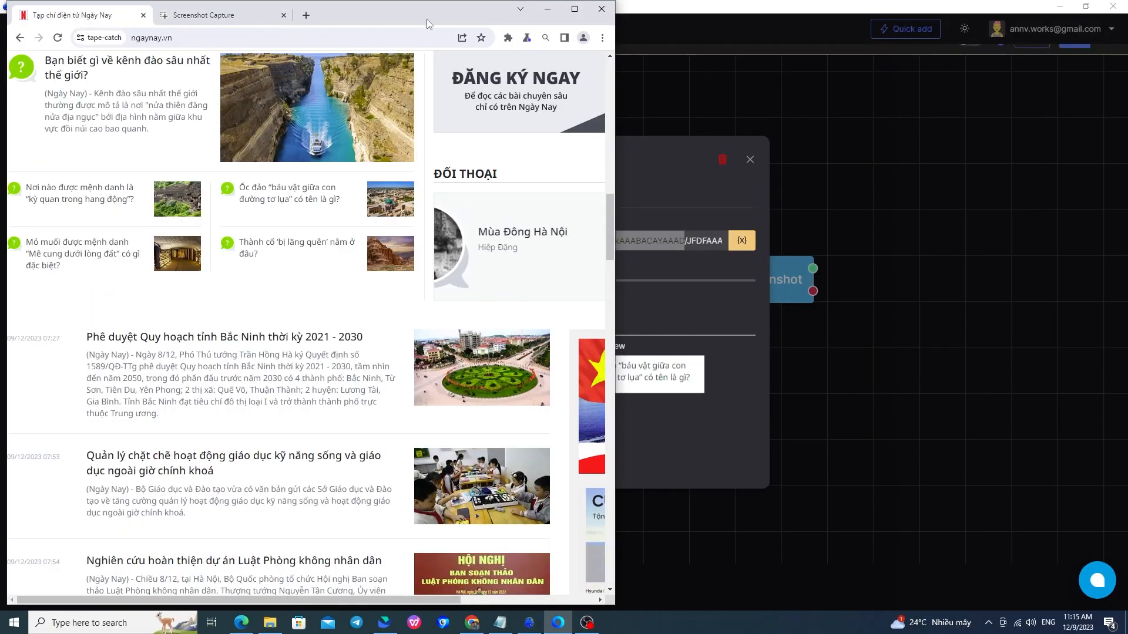
pyautogui.click(508, 38)
pyautogui.click(460, 265)
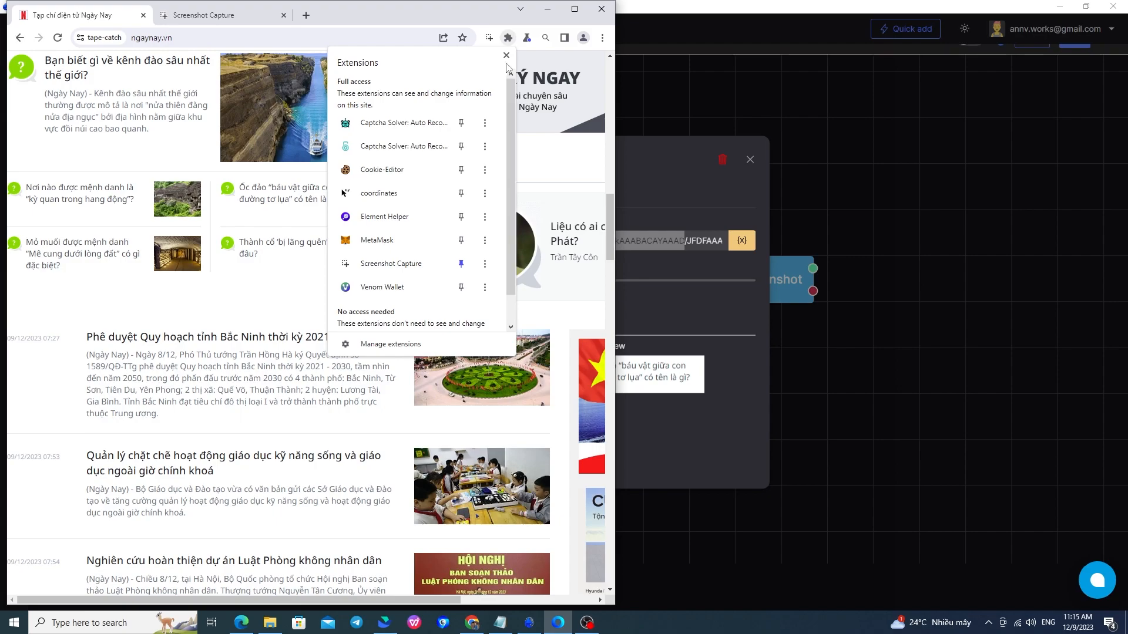
pyautogui.click(507, 56)
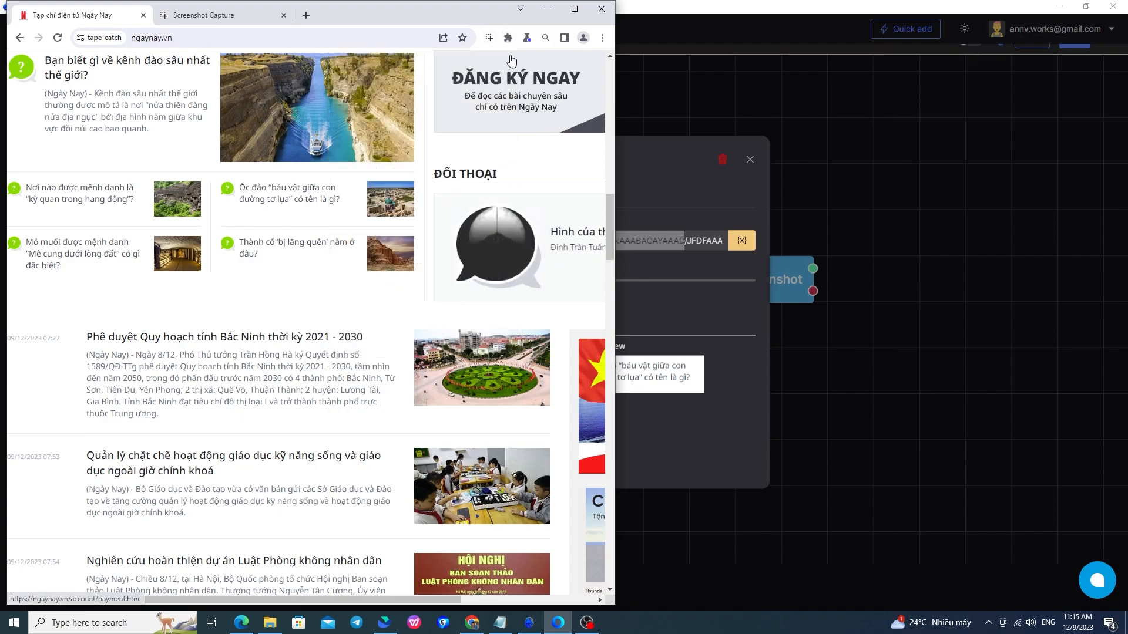
# Clear the old value from the Image search node's Input base64 image field, then return to the browser.
pyautogui.click(685, 189)
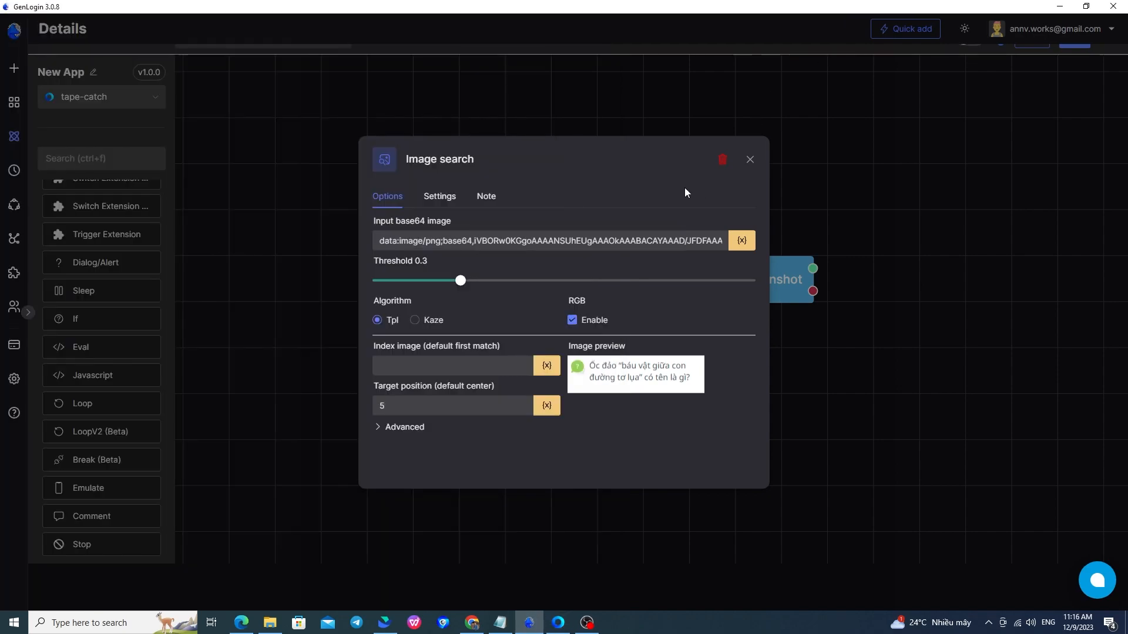
pyautogui.tripleClick(599, 239)
pyautogui.press('BackSpace')
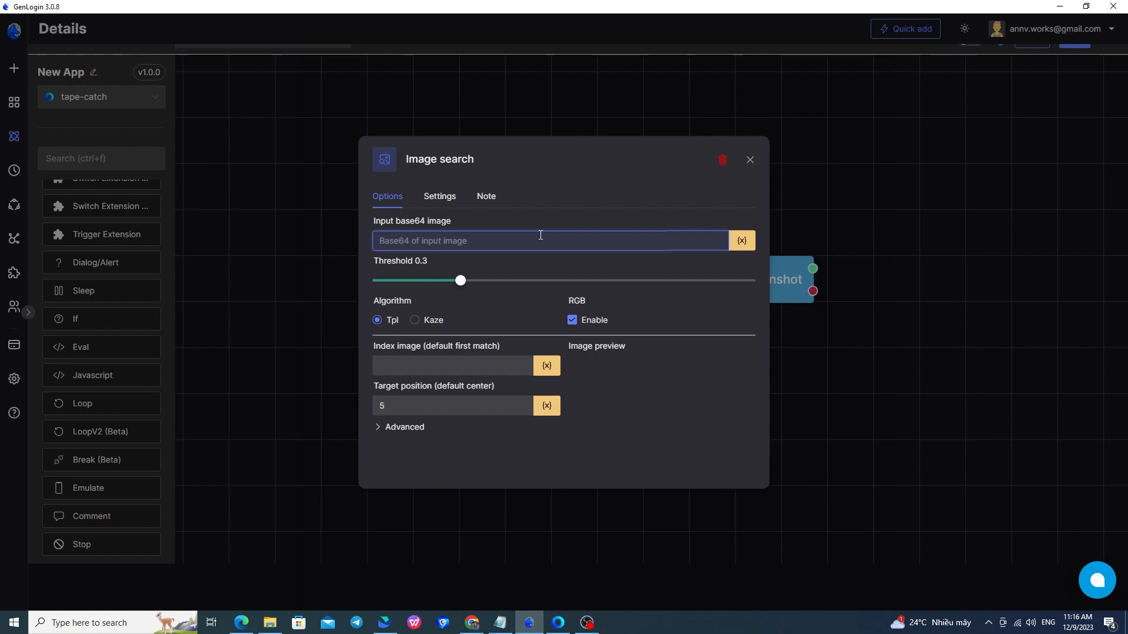
pyautogui.click(742, 241)
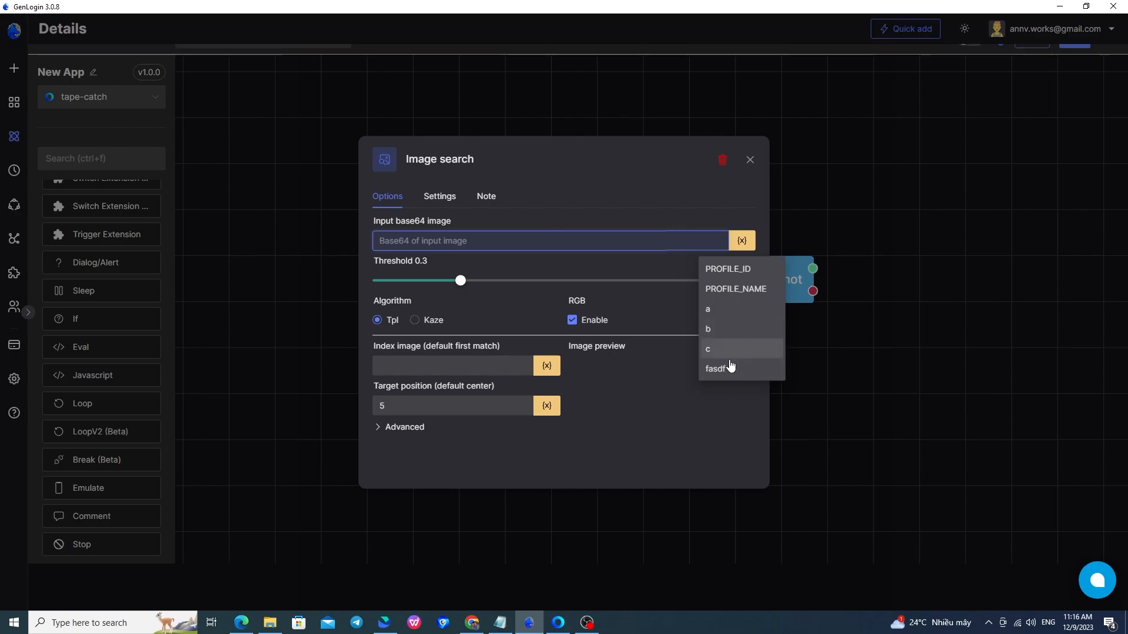
pyautogui.click(685, 339)
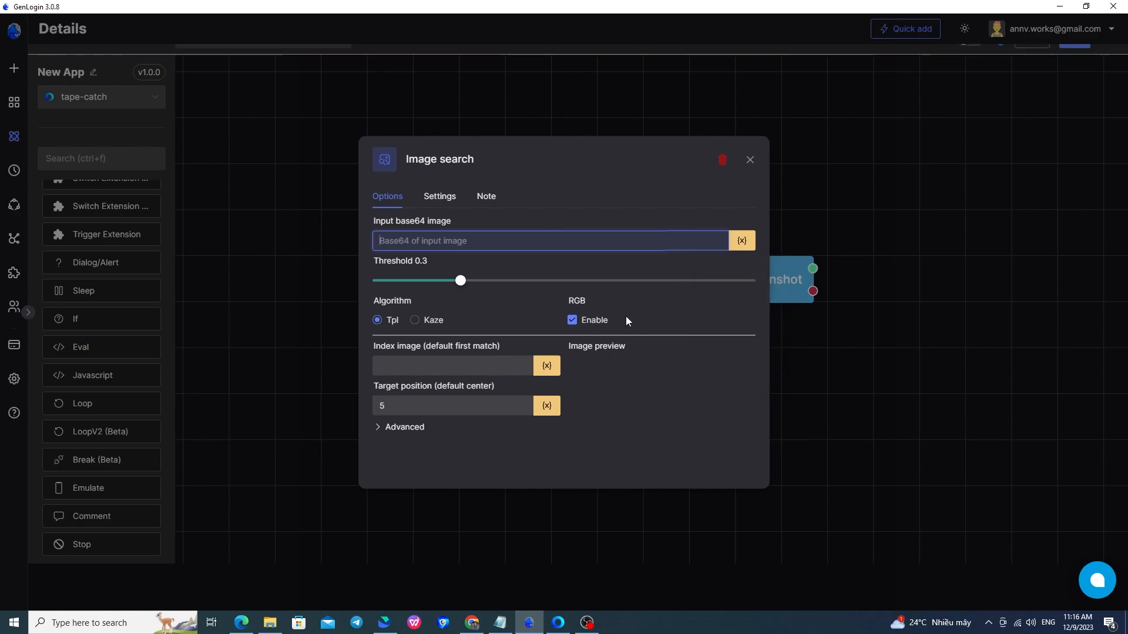
pyautogui.hotkey('alt', 'Tab')
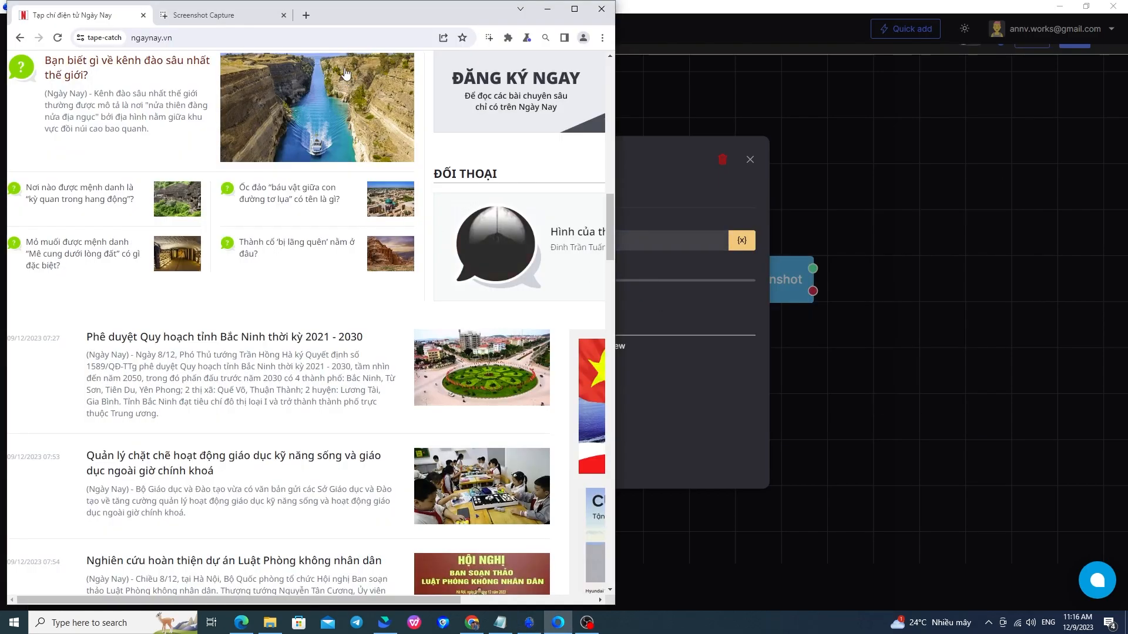
# Find the PHẬT GIÁO section and capture the 'Tập hạnh buông bỏ' label to the clipboard.
pyautogui.scroll(-3, 283, 283)
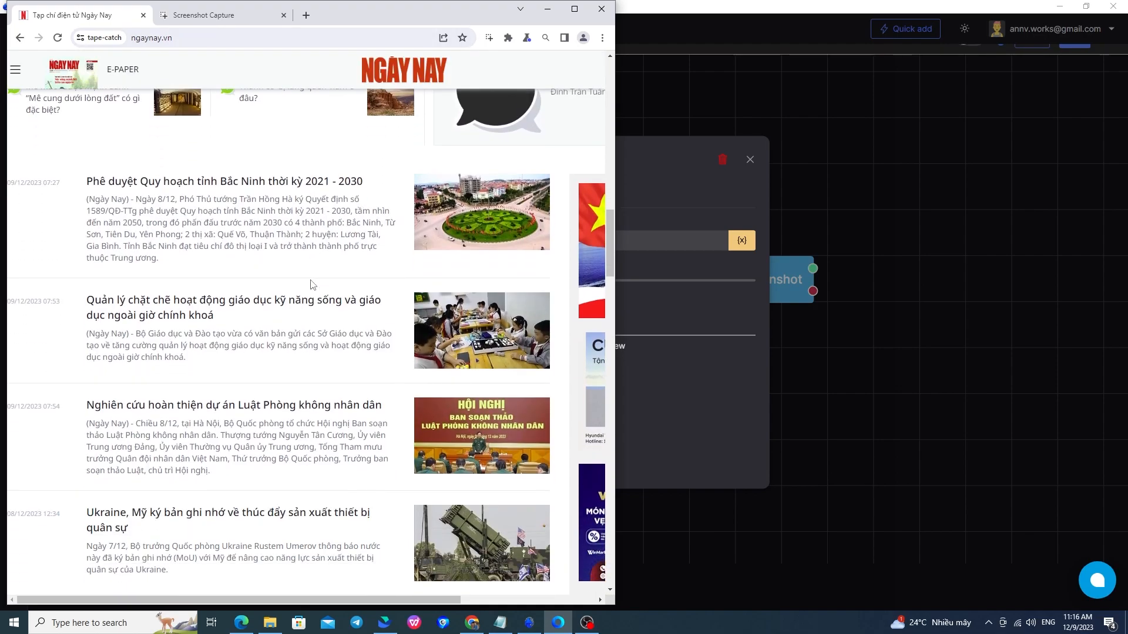
pyautogui.scroll(4, 319, 315)
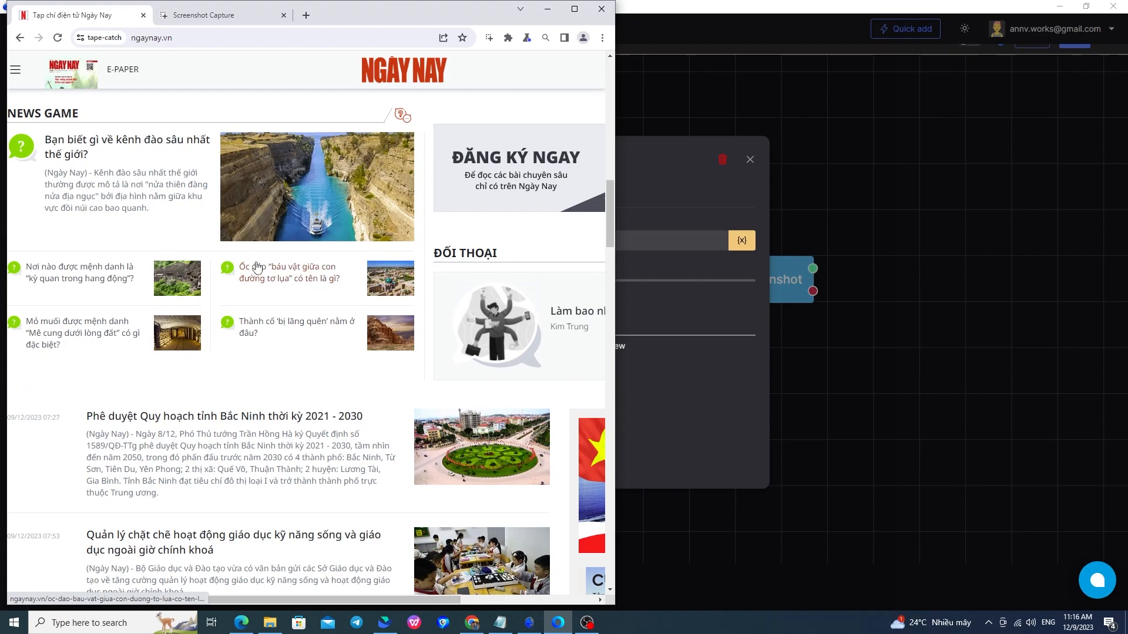
pyautogui.scroll(-8, 391, 352)
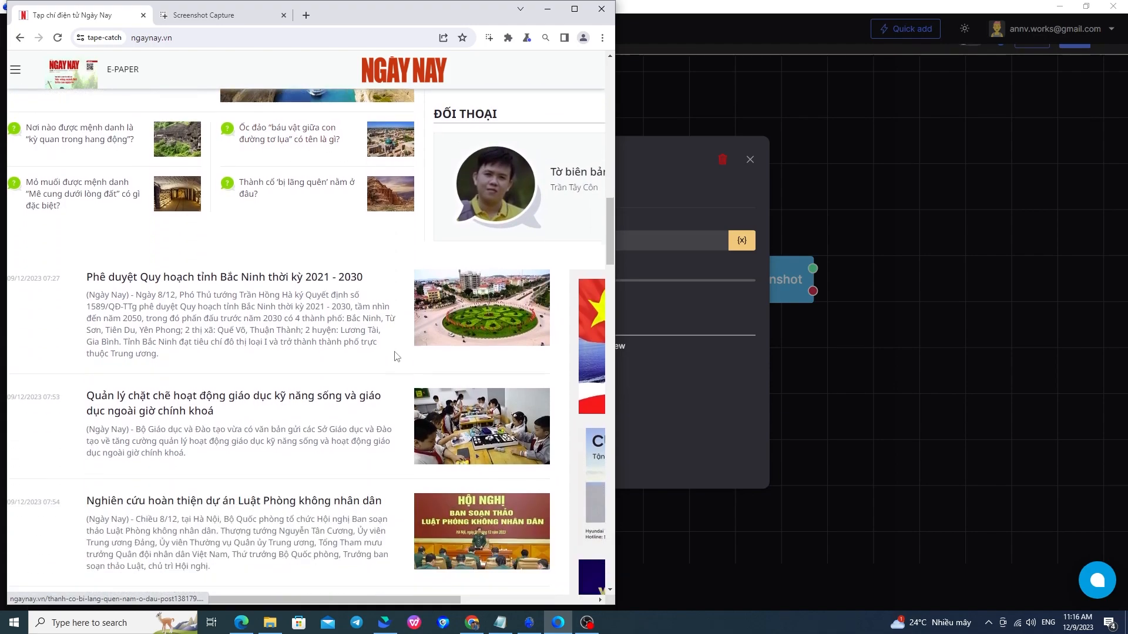
pyautogui.scroll(-15, 385, 352)
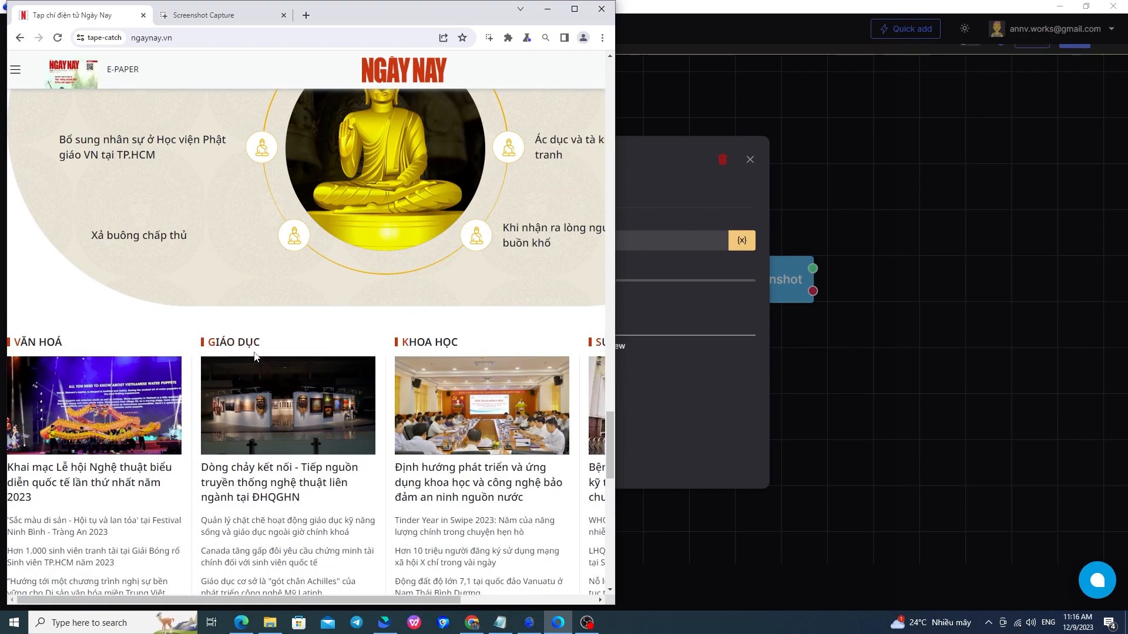
pyautogui.scroll(10, 254, 356)
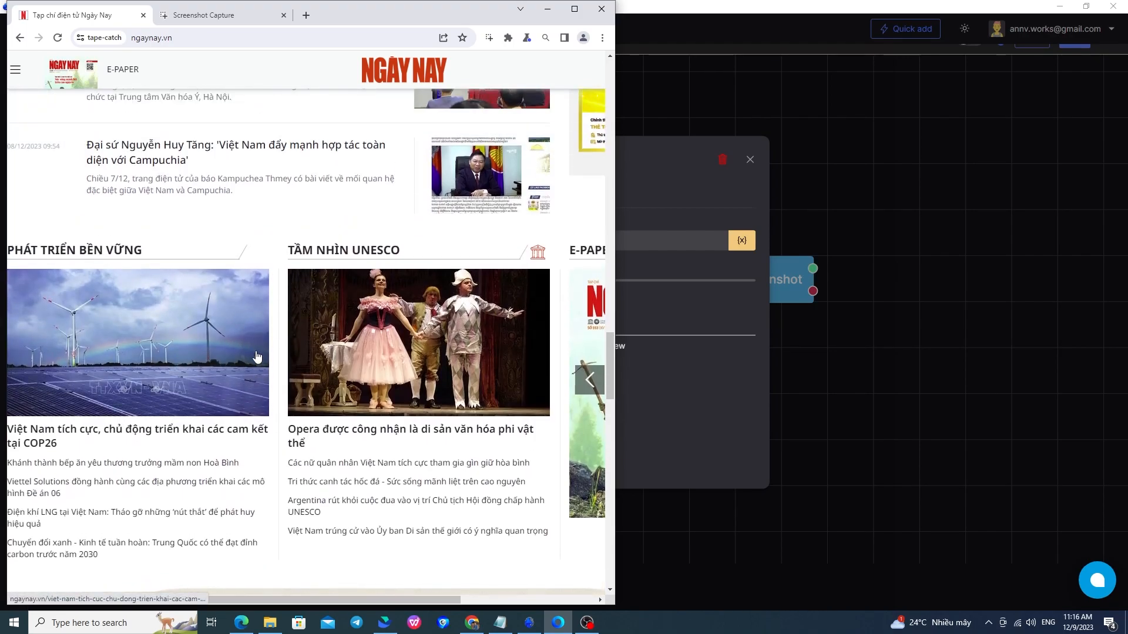
pyautogui.scroll(6, 257, 357)
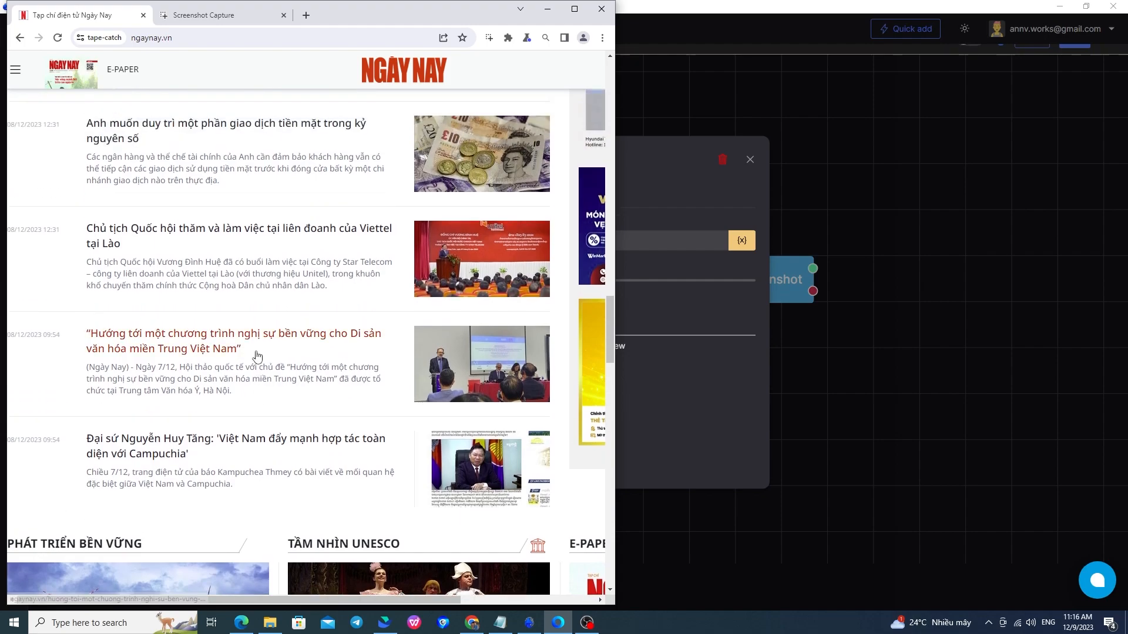
pyautogui.scroll(-12, 257, 357)
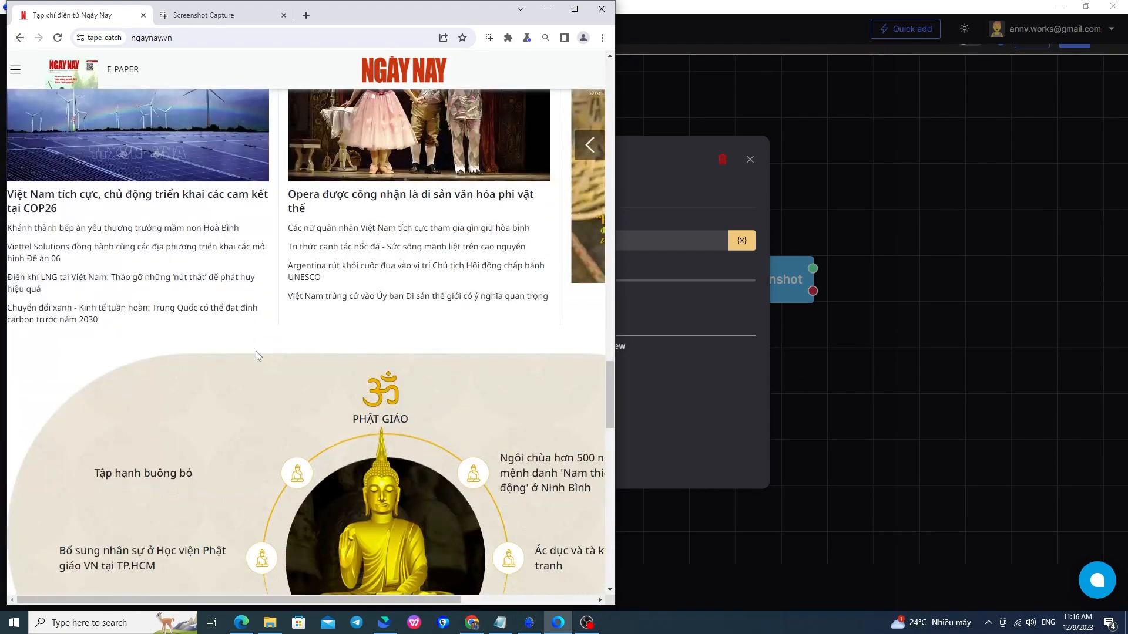
pyautogui.scroll(-5, 257, 356)
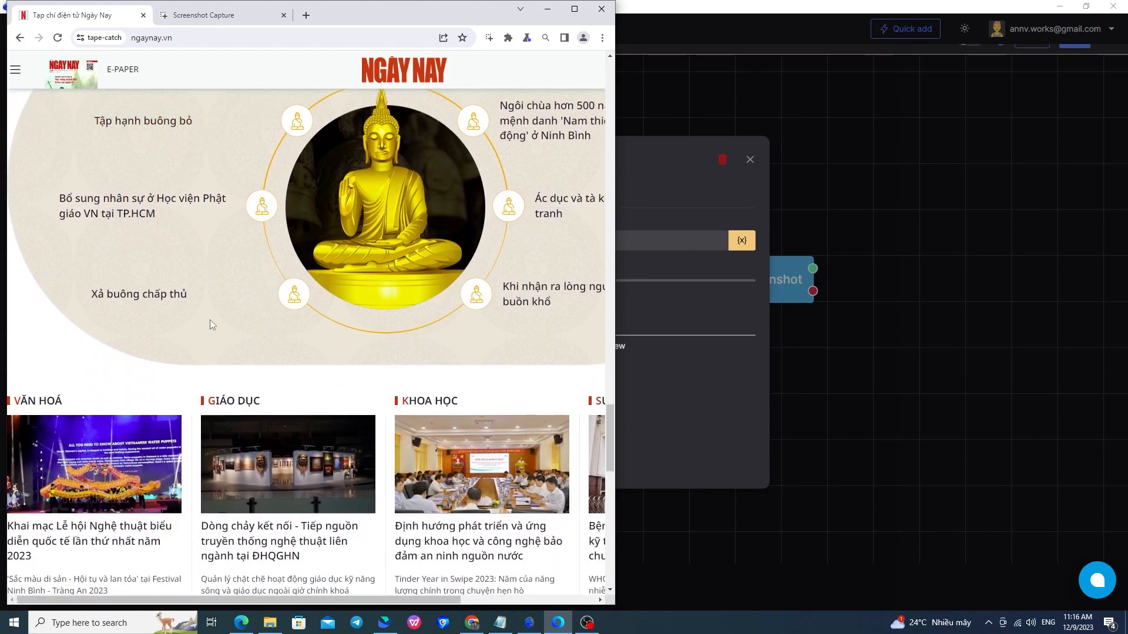
pyautogui.scroll(2, 189, 368)
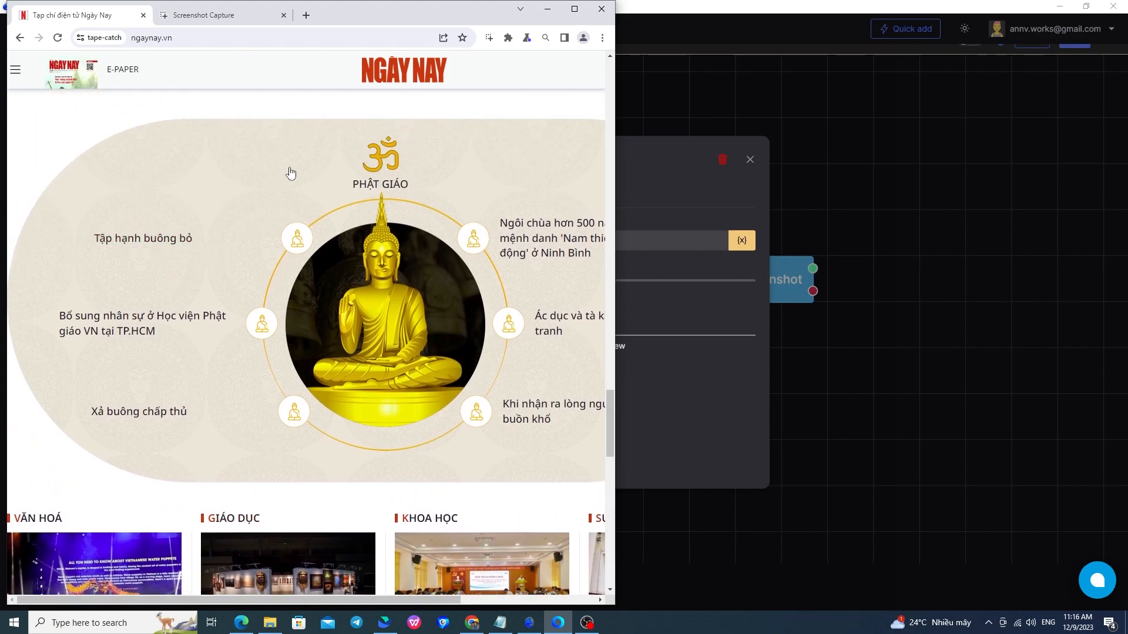
pyautogui.click(488, 37)
pyautogui.moveTo(89, 221); pyautogui.dragTo(206, 257)
pyautogui.click(410, 128)
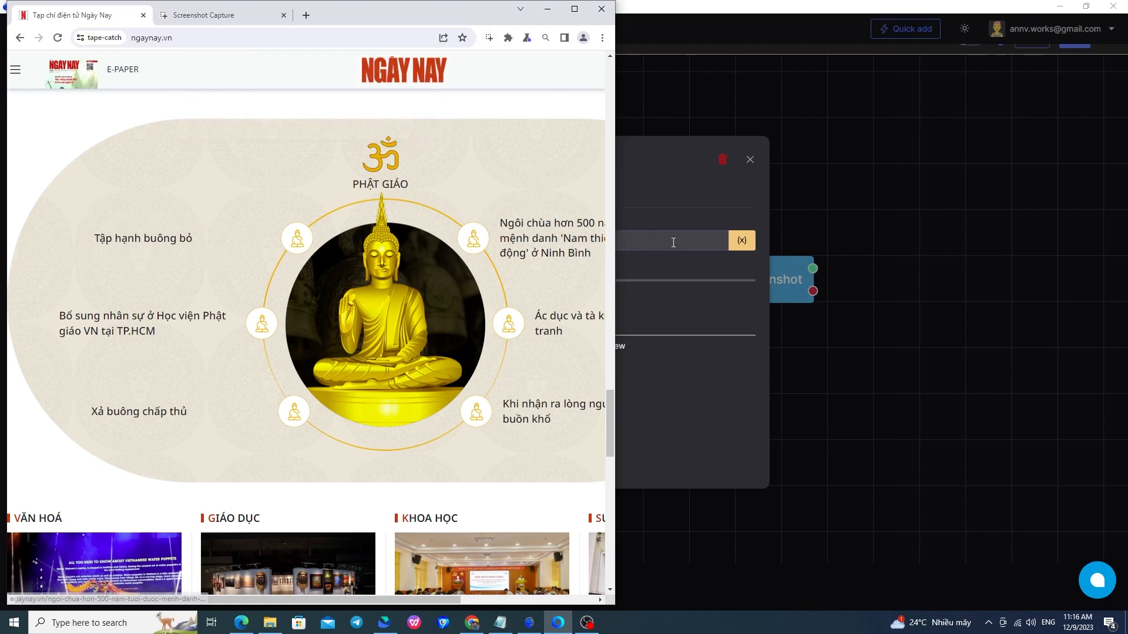
pyautogui.click(673, 242)
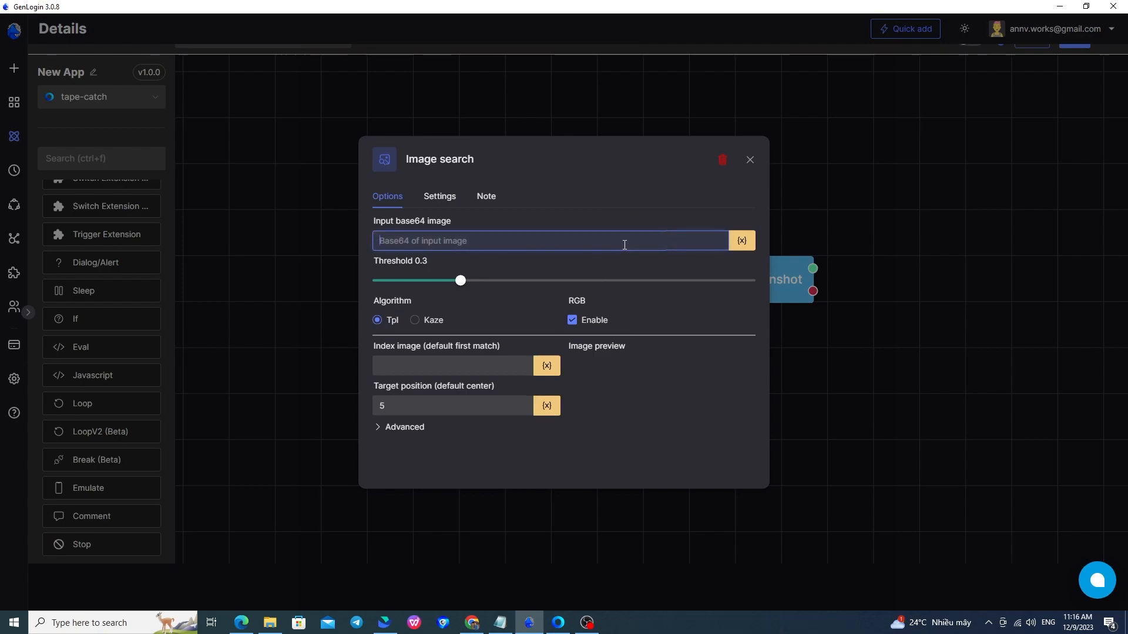
# Paste the 'Tập hạnh buông bỏ' capture as the base64 image, keep threshold 0.3, and close settings.
pyautogui.hotkey('ctrl', 'v')
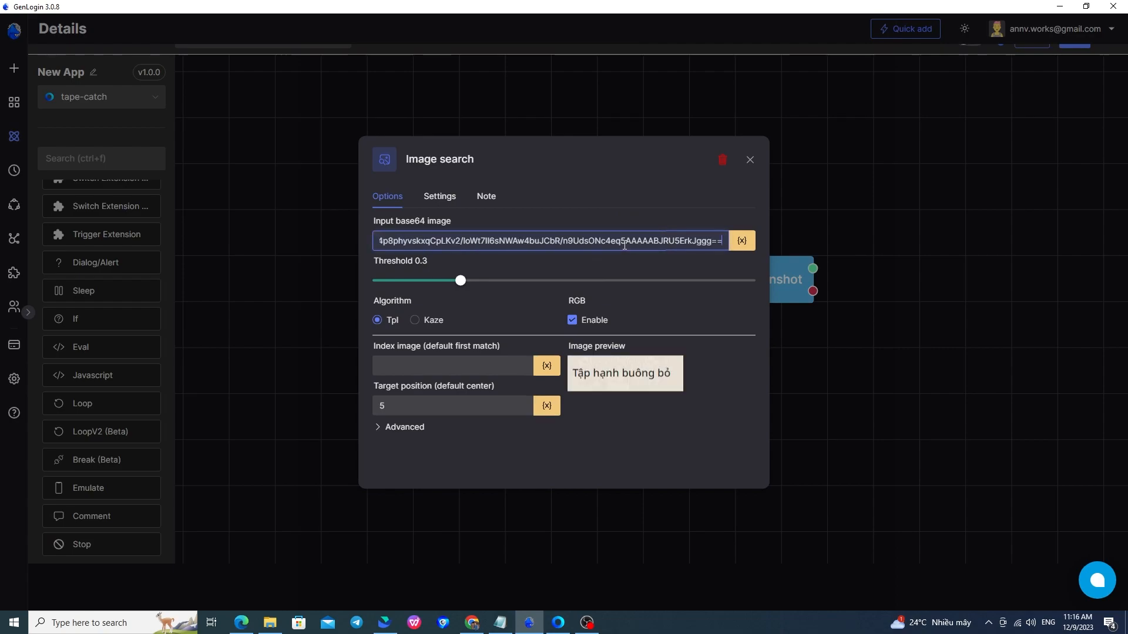
pyautogui.click(485, 264)
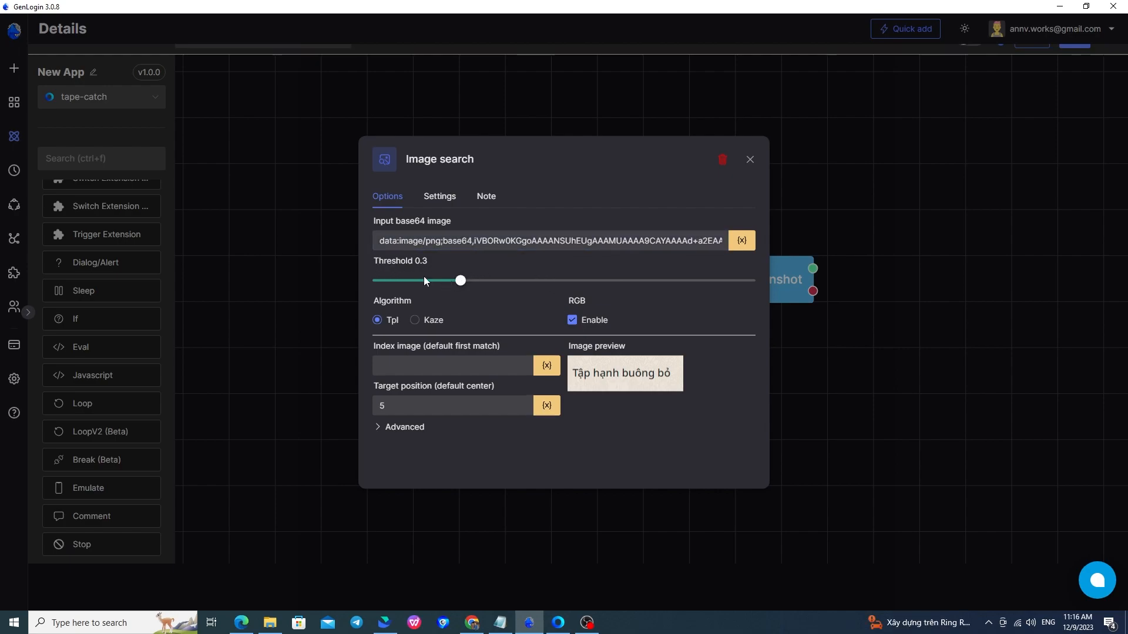
pyautogui.click(487, 283)
pyautogui.click(538, 282)
pyautogui.click(504, 285)
pyautogui.click(455, 285)
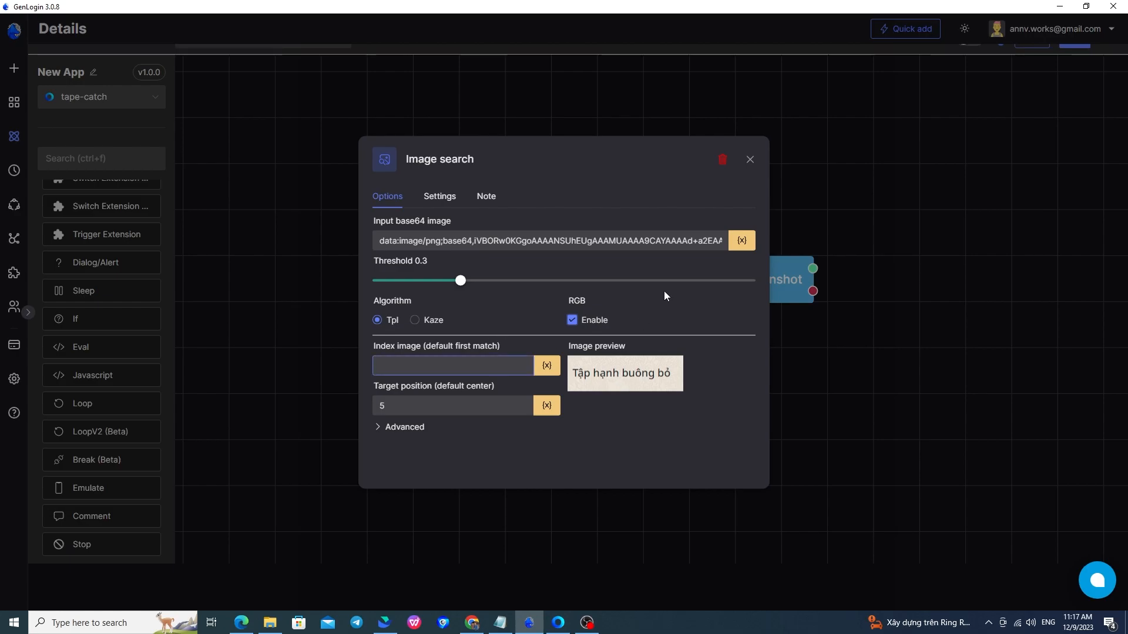
pyautogui.click(750, 160)
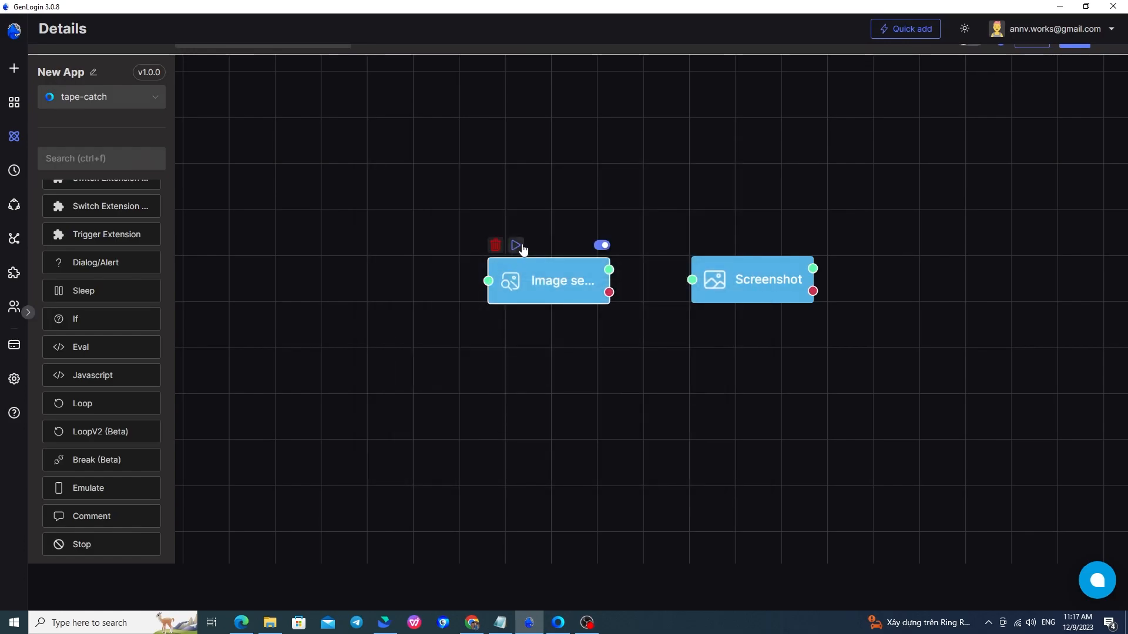
# Test-run the Image search node, which opens the 'Tập hạnh buông bỏ' article, then close the log.
pyautogui.click(515, 245)
pyautogui.click(558, 623)
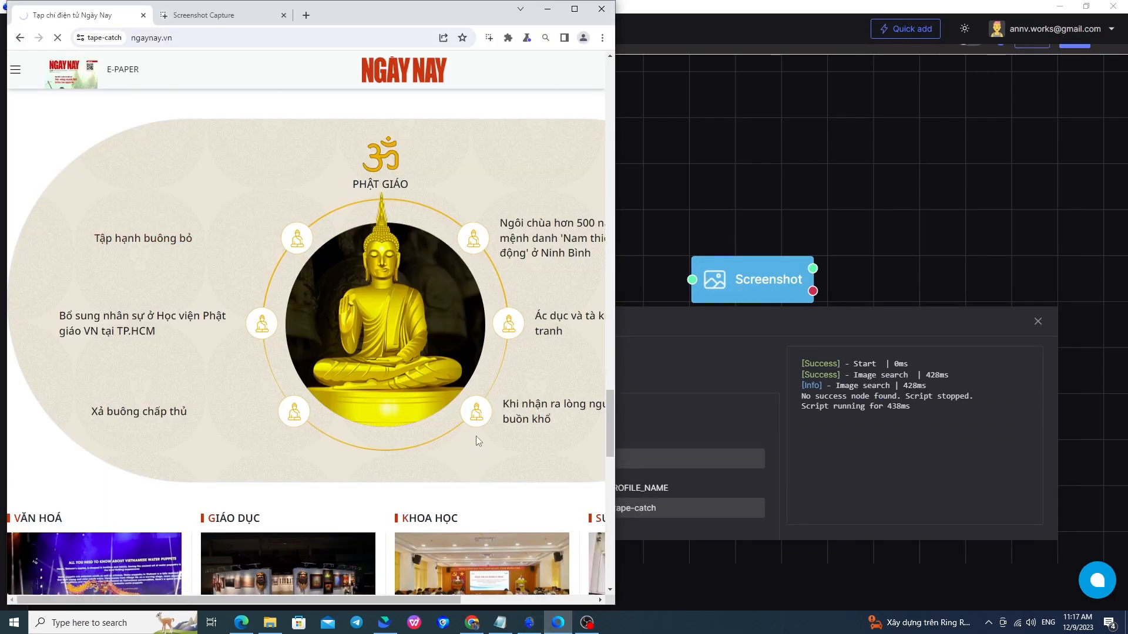
pyautogui.click(141, 240)
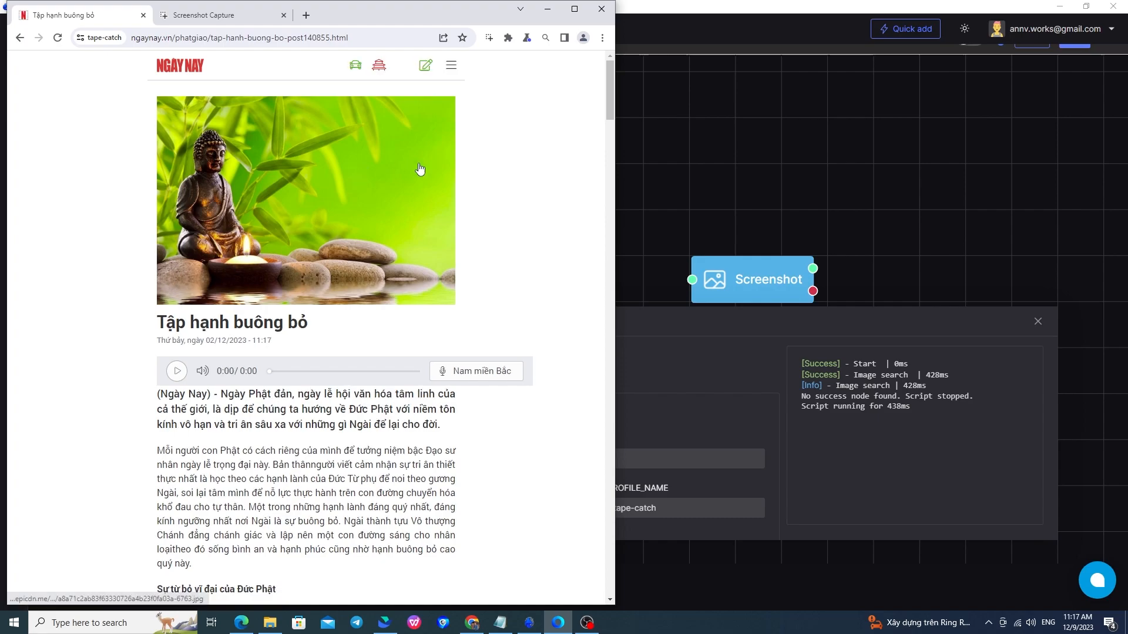
pyautogui.click(547, 8)
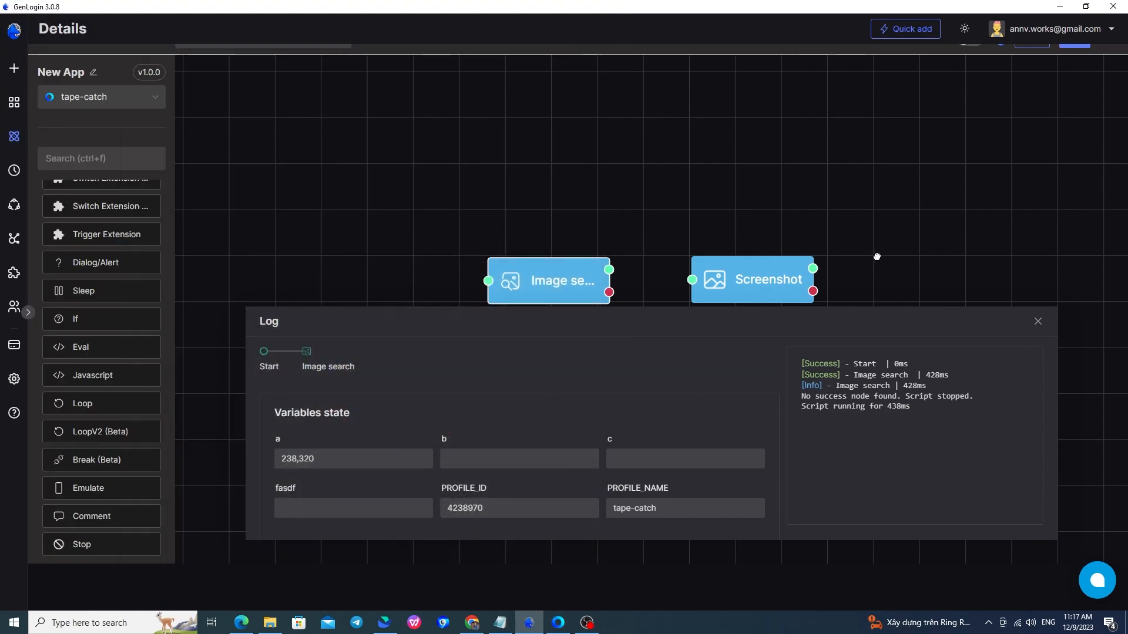
pyautogui.click(1038, 322)
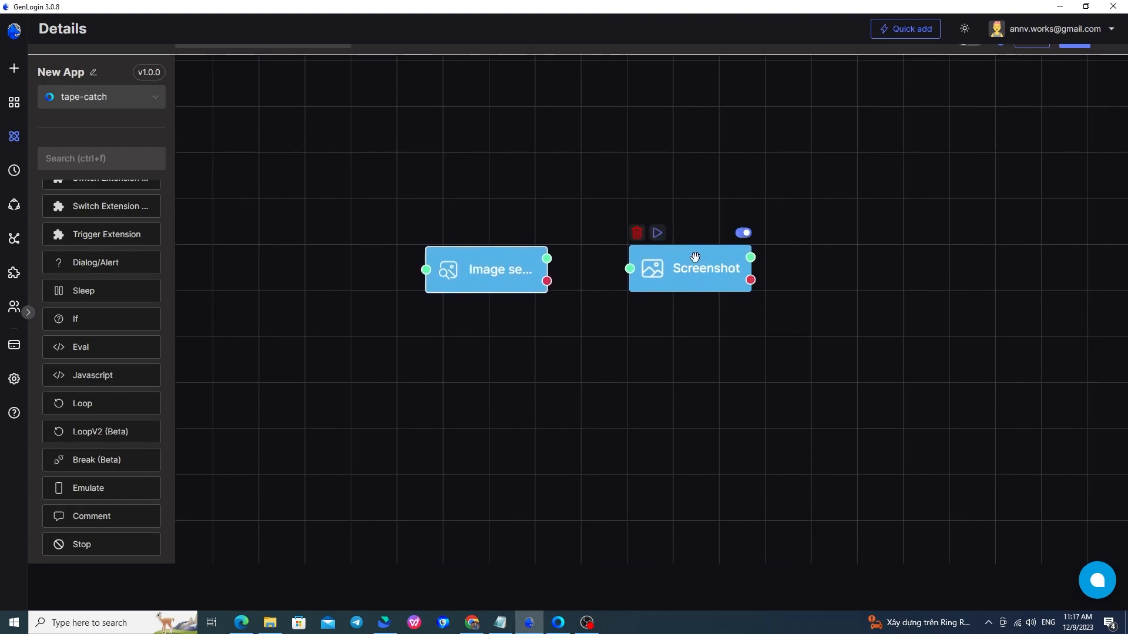
# Set the Screenshot node's File name to dfasdfasdf and look through Folder output's variable list.
pyautogui.doubleClick(695, 259)
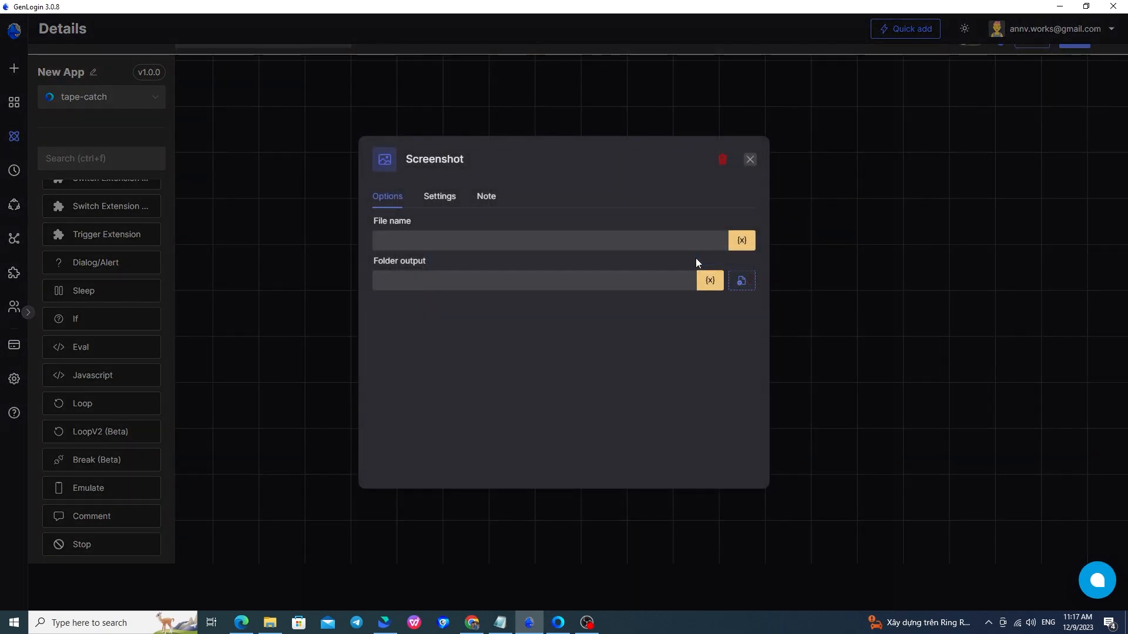
pyautogui.click(479, 236)
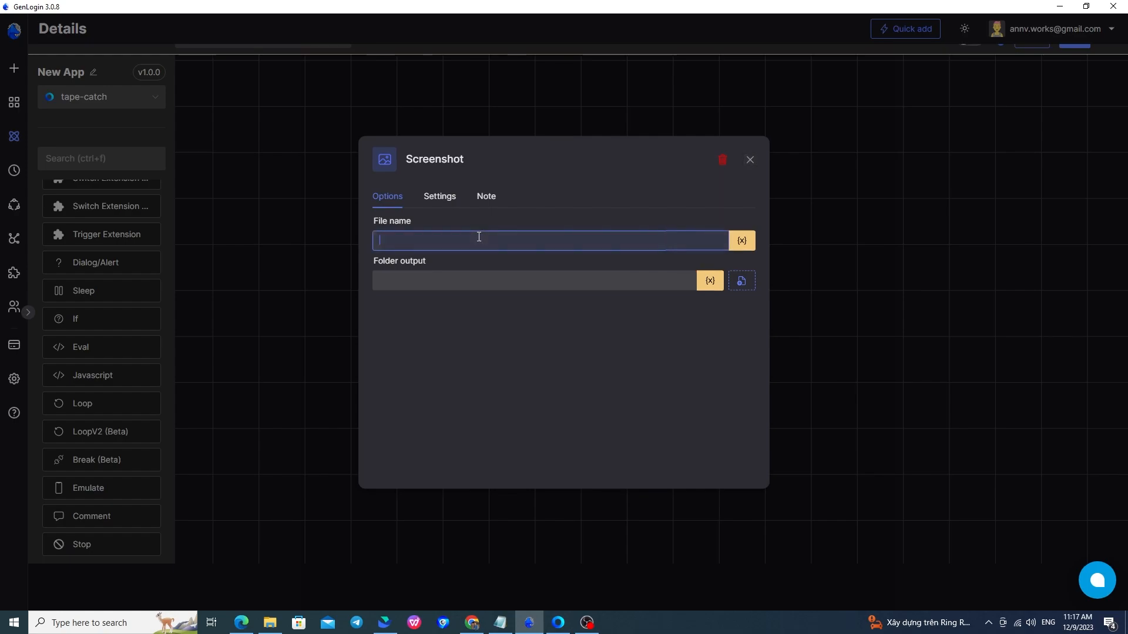
pyautogui.write('dfasdfasdf')
pyautogui.click(491, 281)
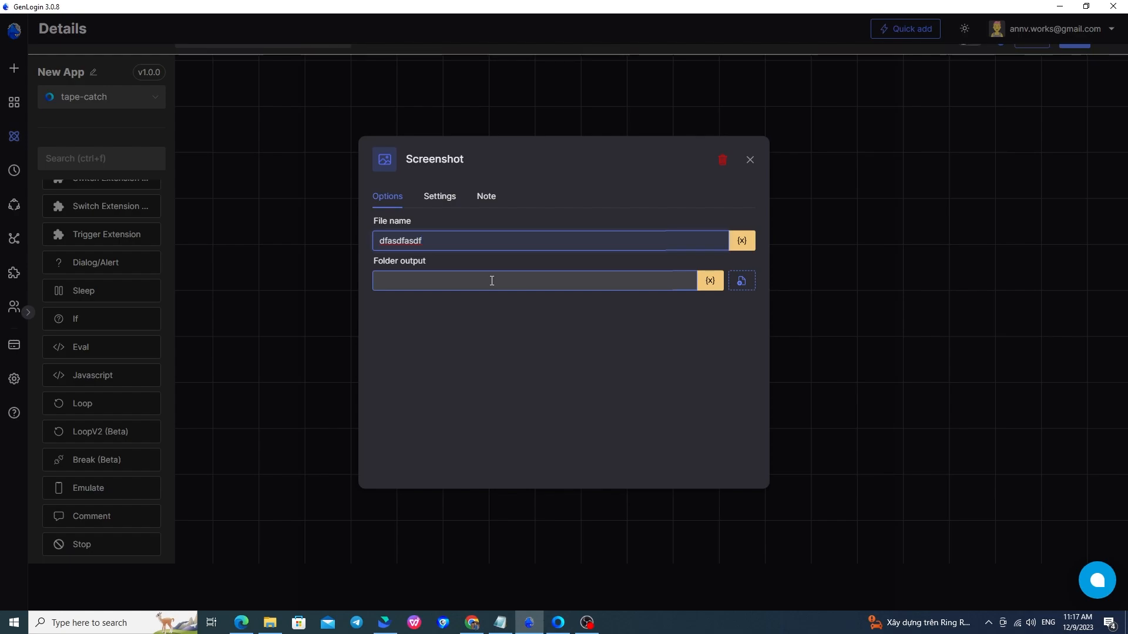
pyautogui.click(473, 281)
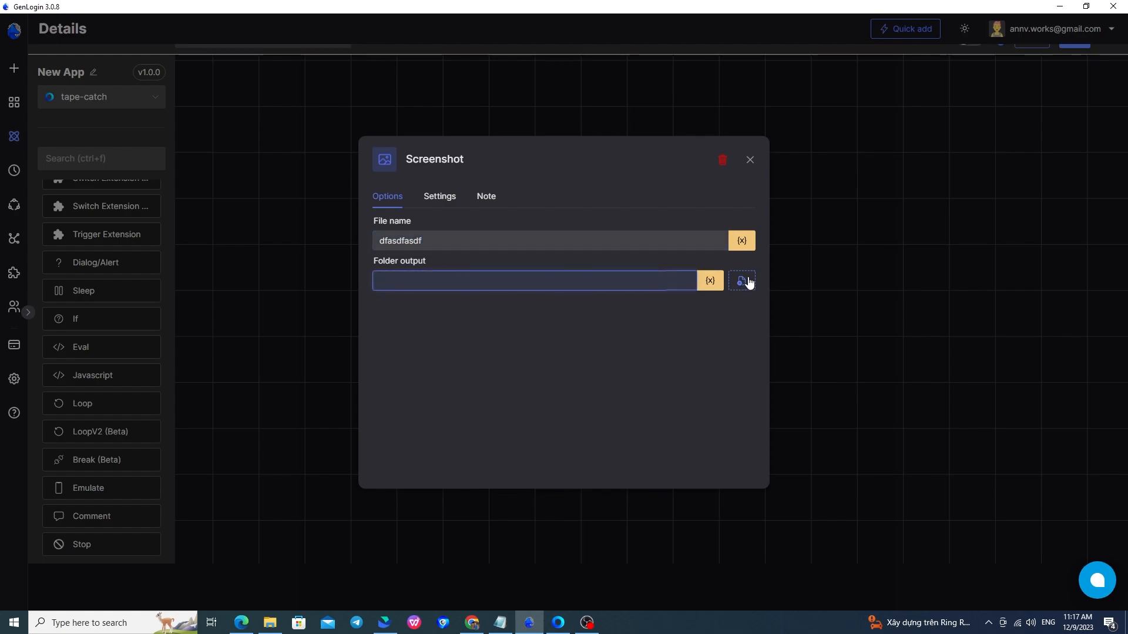
pyautogui.click(709, 280)
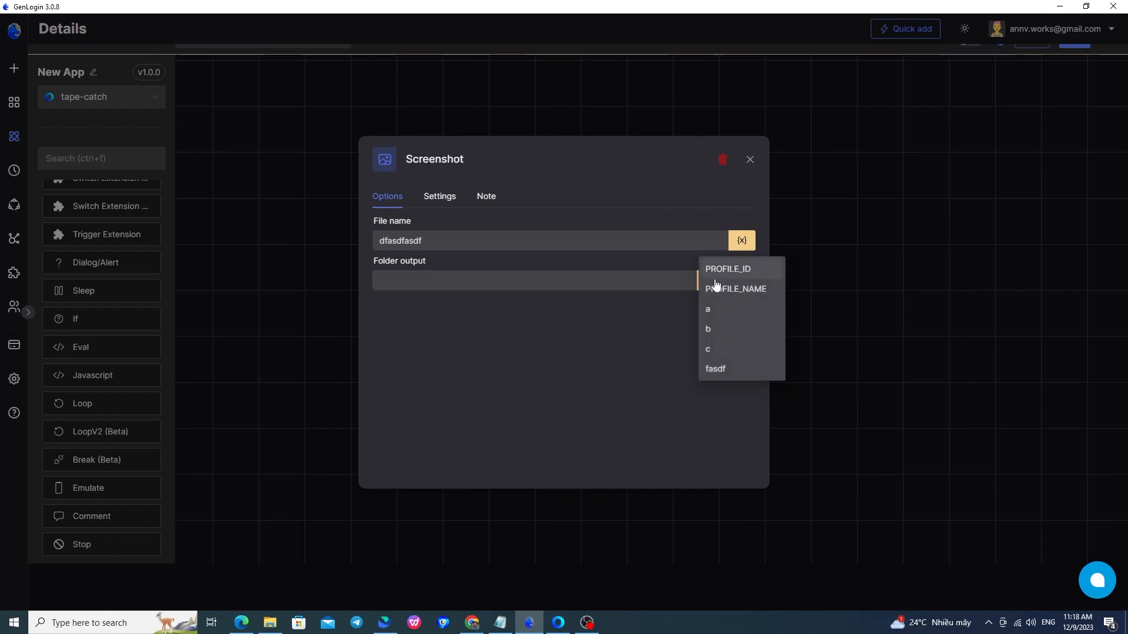
pyautogui.moveTo(710, 282)
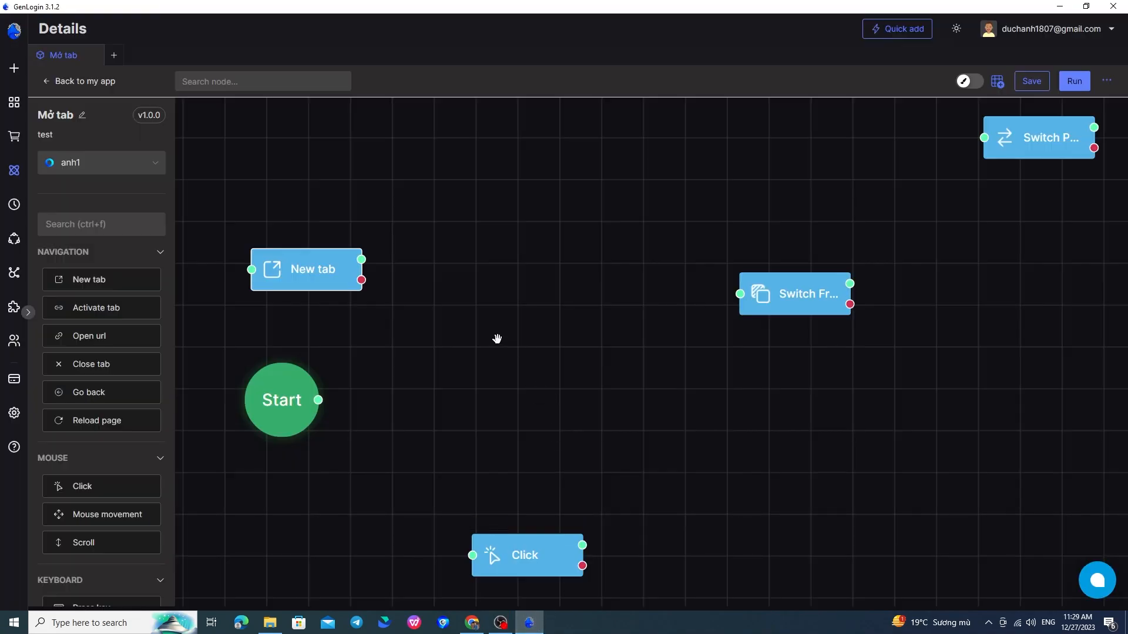
# Reposition the Switch Frame and switch nodes, check Switch Frame's settings, and run the workflow.
pyautogui.moveTo(793, 293); pyautogui.dragTo(591, 265)
pyautogui.moveTo(1039, 137); pyautogui.dragTo(1115, 122)
pyautogui.moveTo(771, 338); pyautogui.dragTo(890, 338)
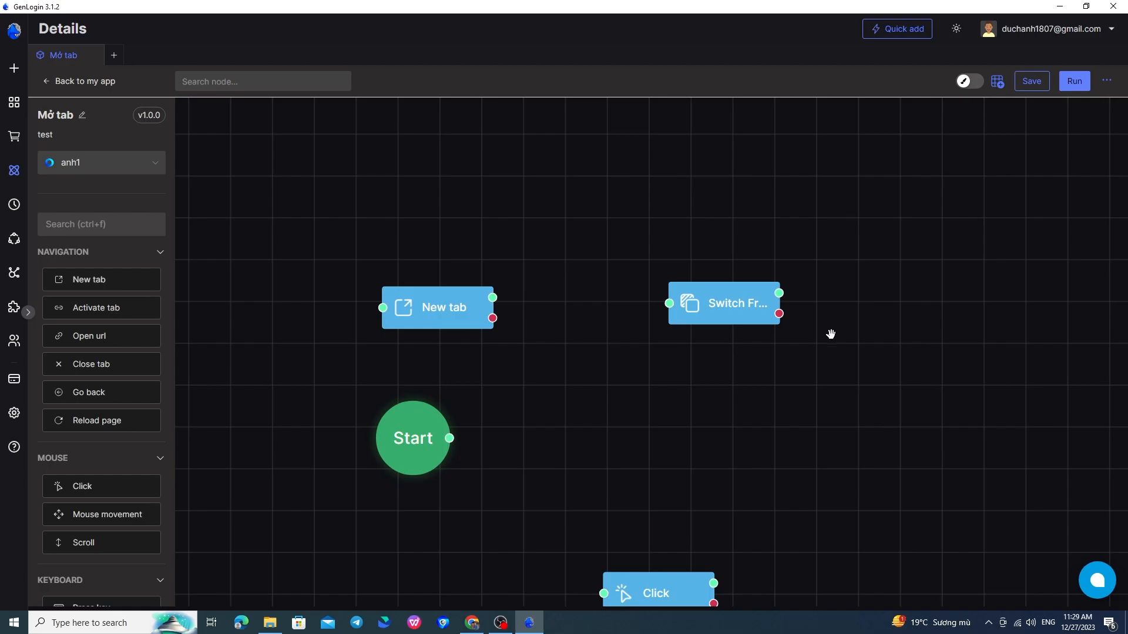
pyautogui.doubleClick(715, 305)
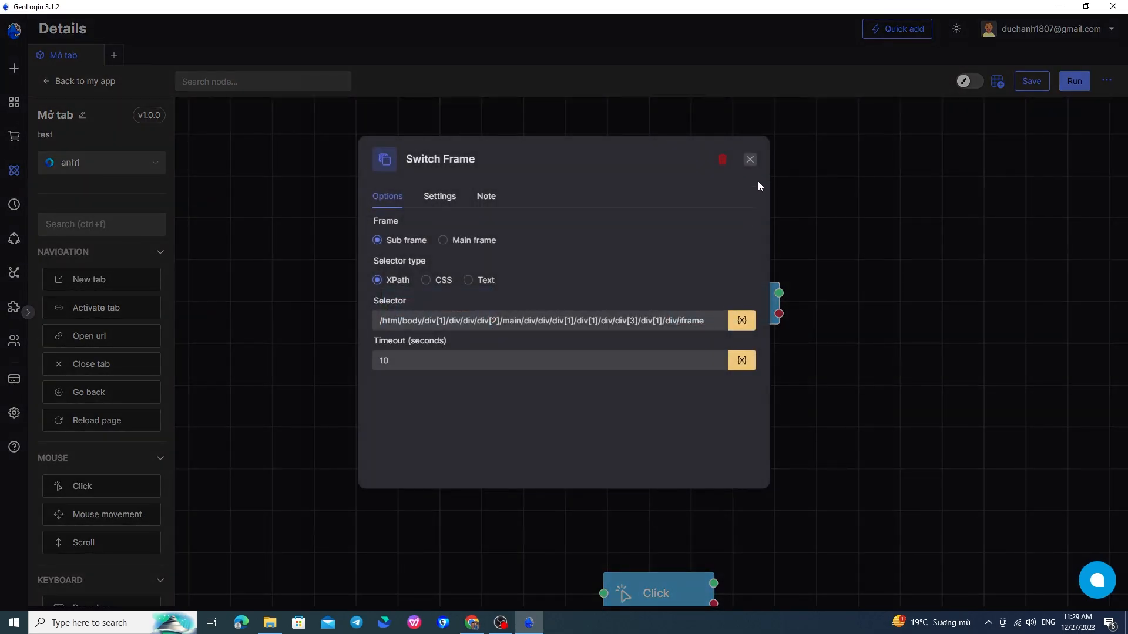
pyautogui.click(750, 159)
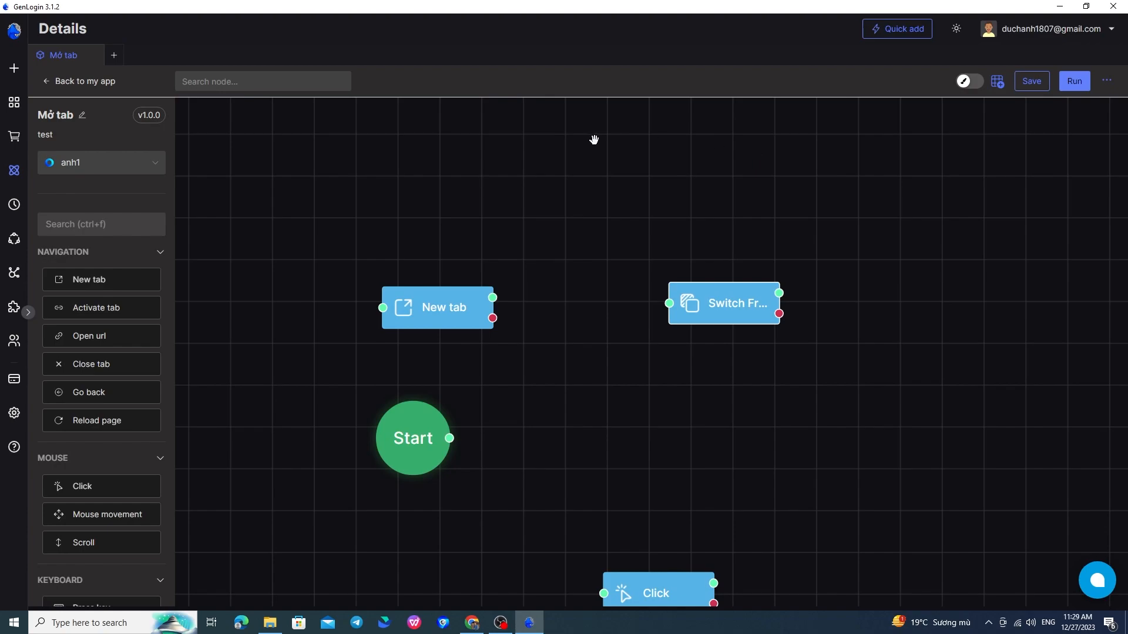
pyautogui.click(407, 276)
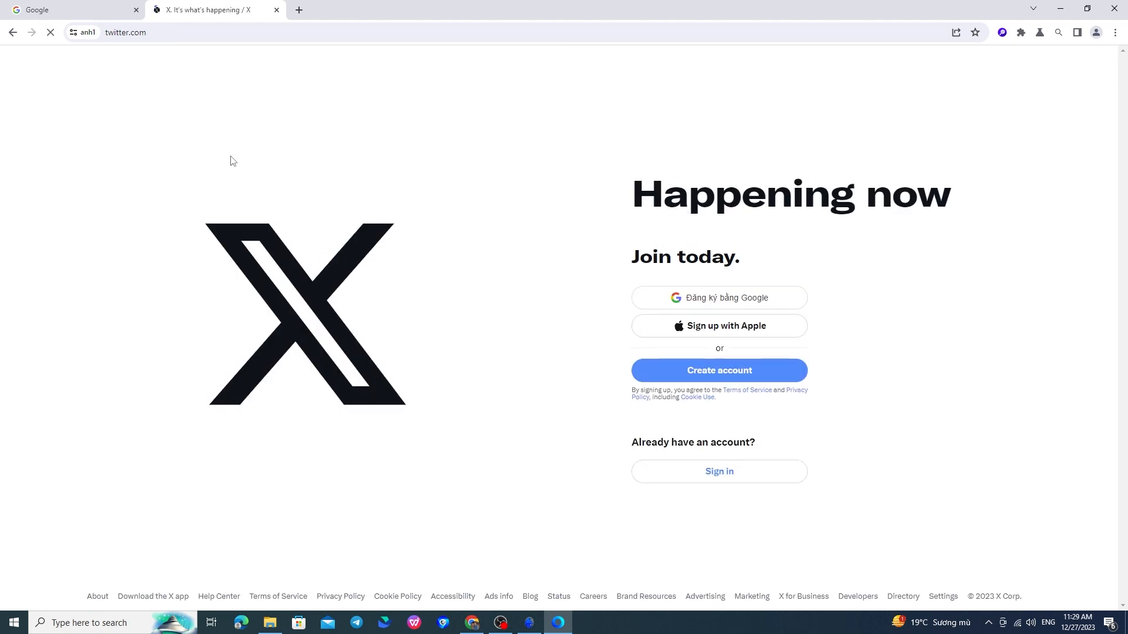
# Use Element helper in Full XPath mode to pick and copy the 'Sign up with Google' text's XPath.
pyautogui.click(1002, 32)
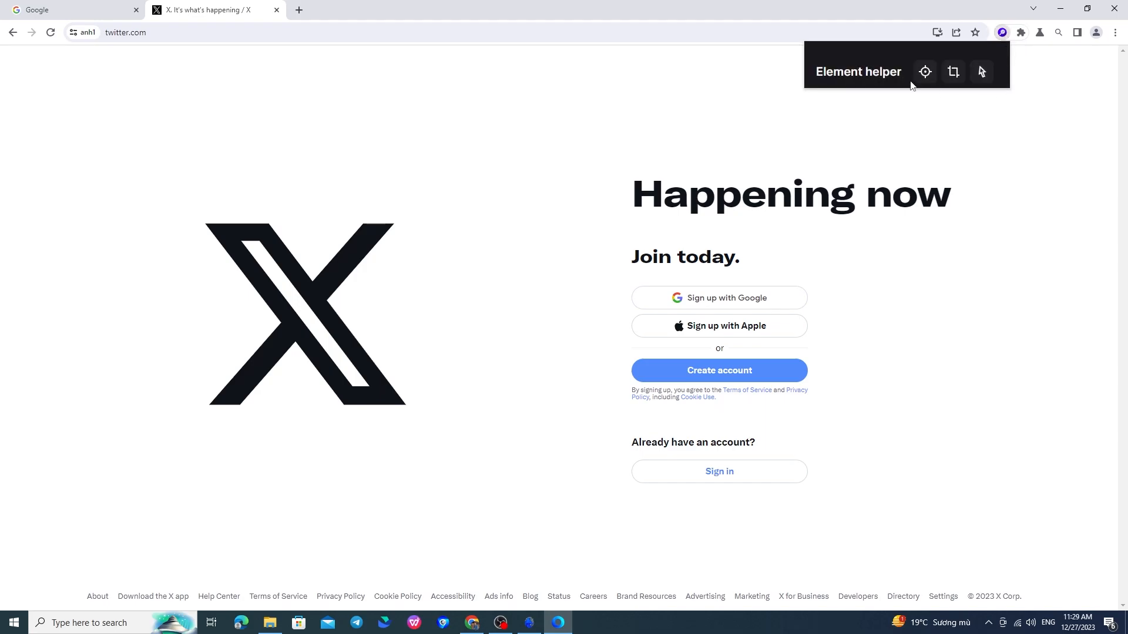
pyautogui.click(923, 71)
pyautogui.click(975, 107)
pyautogui.click(977, 79)
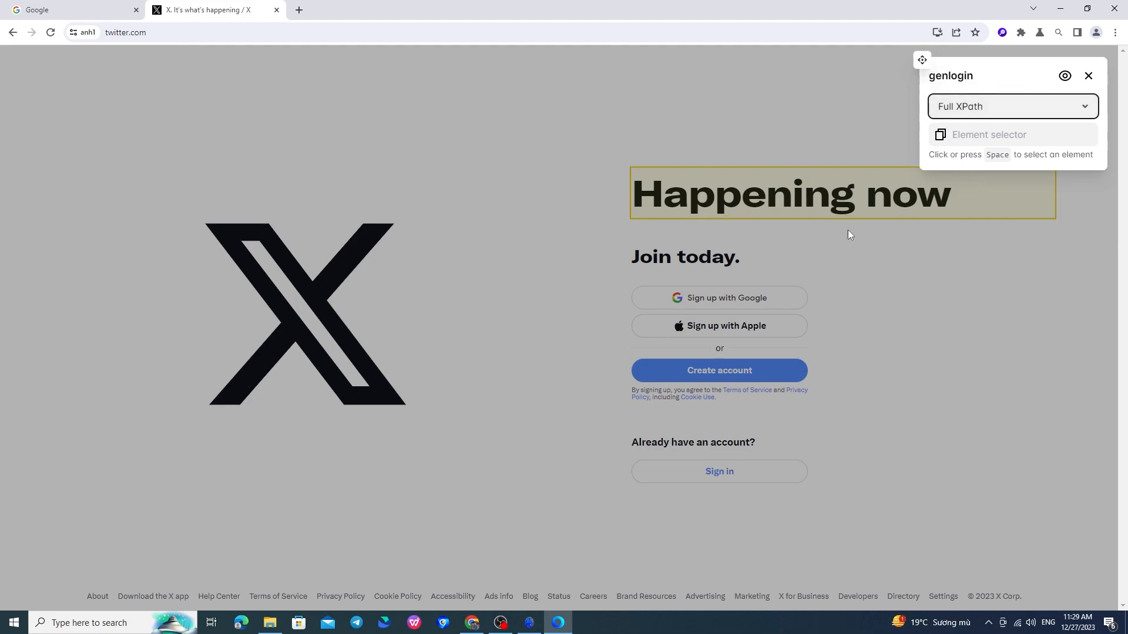
pyautogui.click(739, 294)
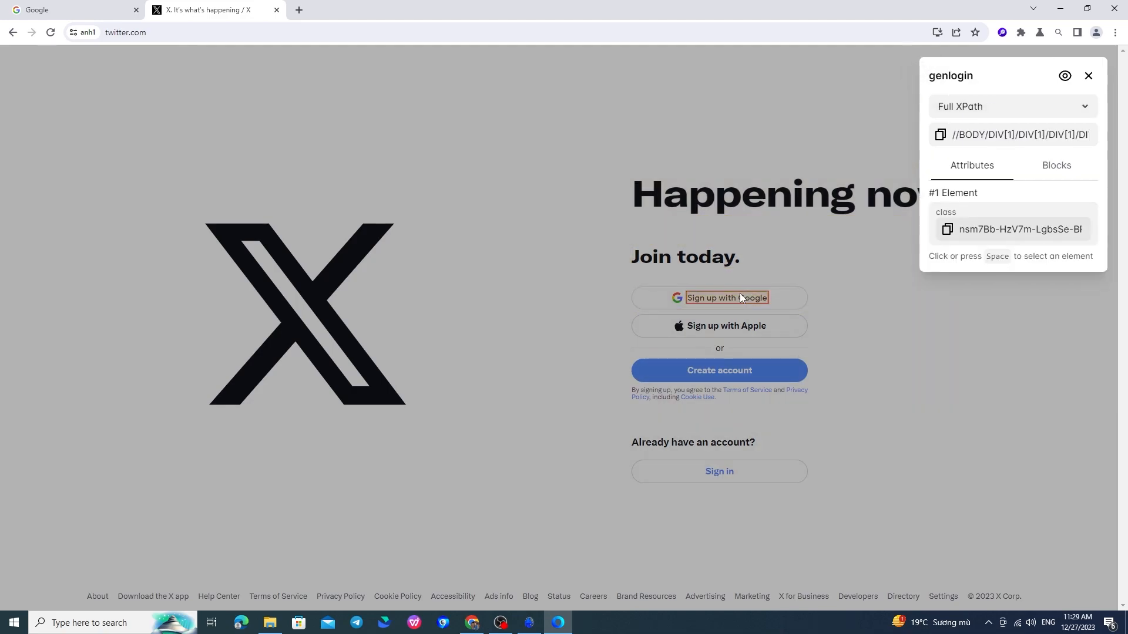
pyautogui.click(940, 134)
# Add a Click node found by searching 'cli' and set it to an XPath selector with the copied path.
pyautogui.click(529, 623)
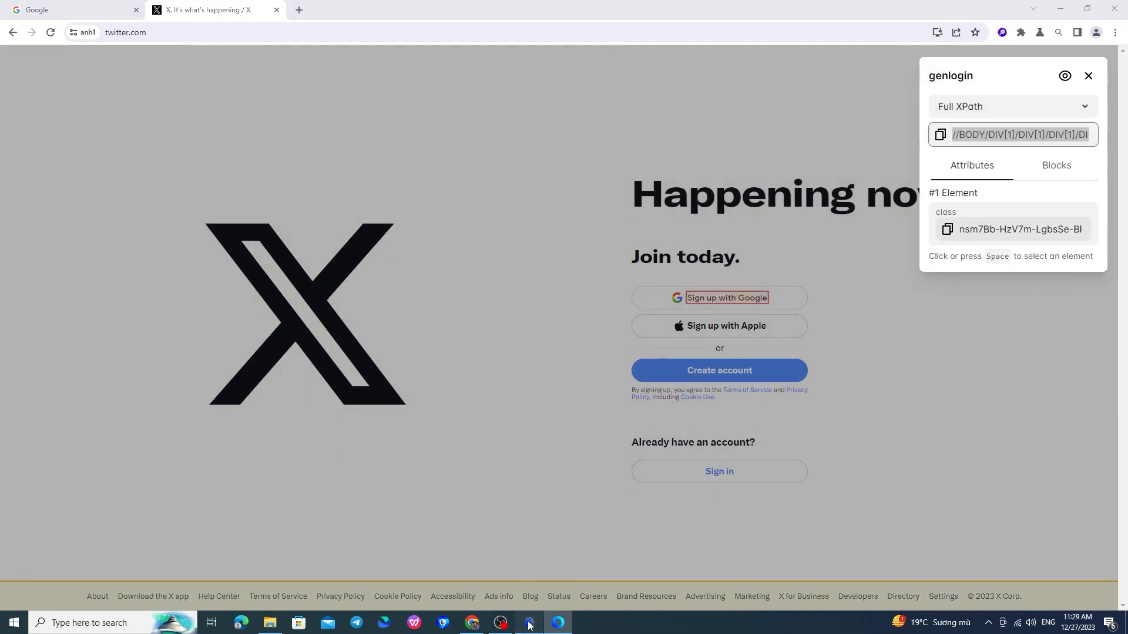
pyautogui.click(112, 222)
pyautogui.write('cli')
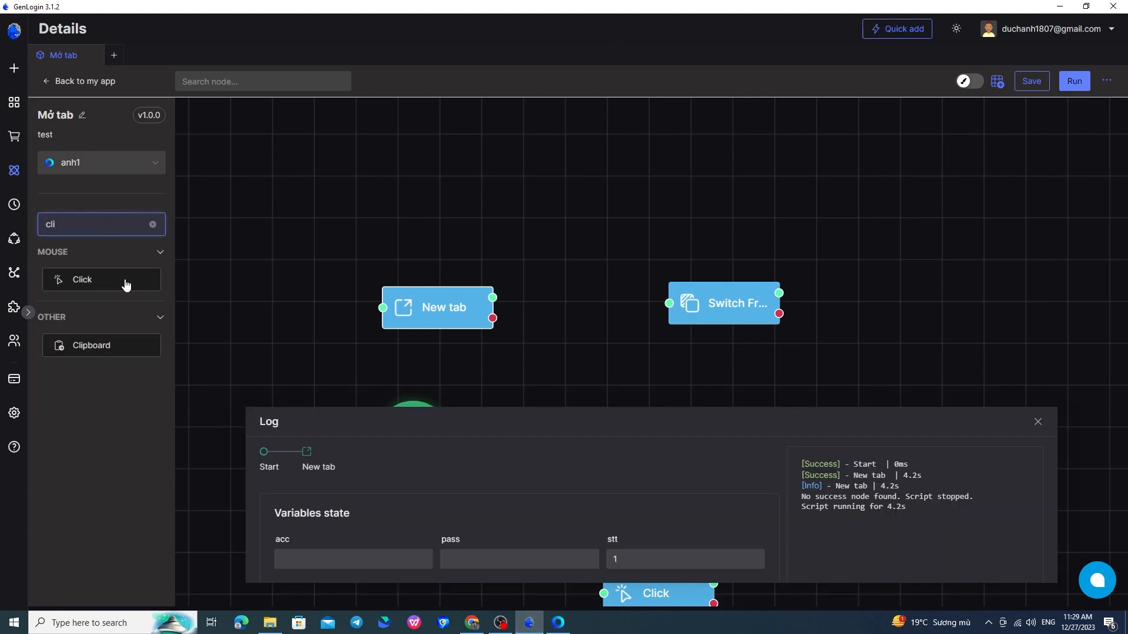
pyautogui.moveTo(125, 284); pyautogui.dragTo(650, 336)
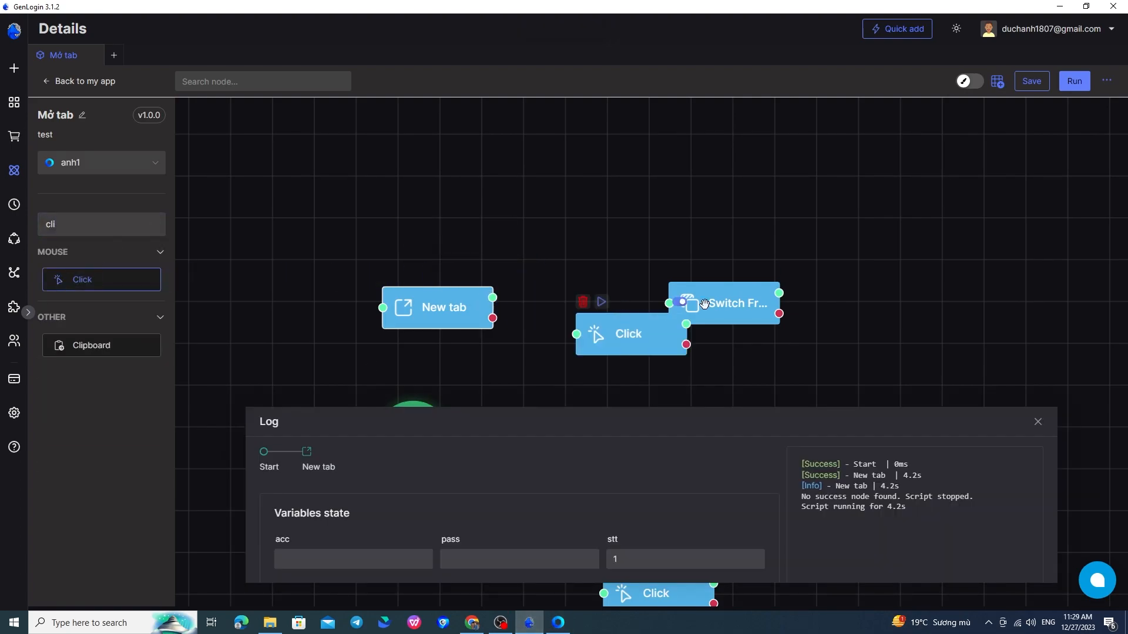
pyautogui.doubleClick(655, 353)
pyautogui.click(403, 280)
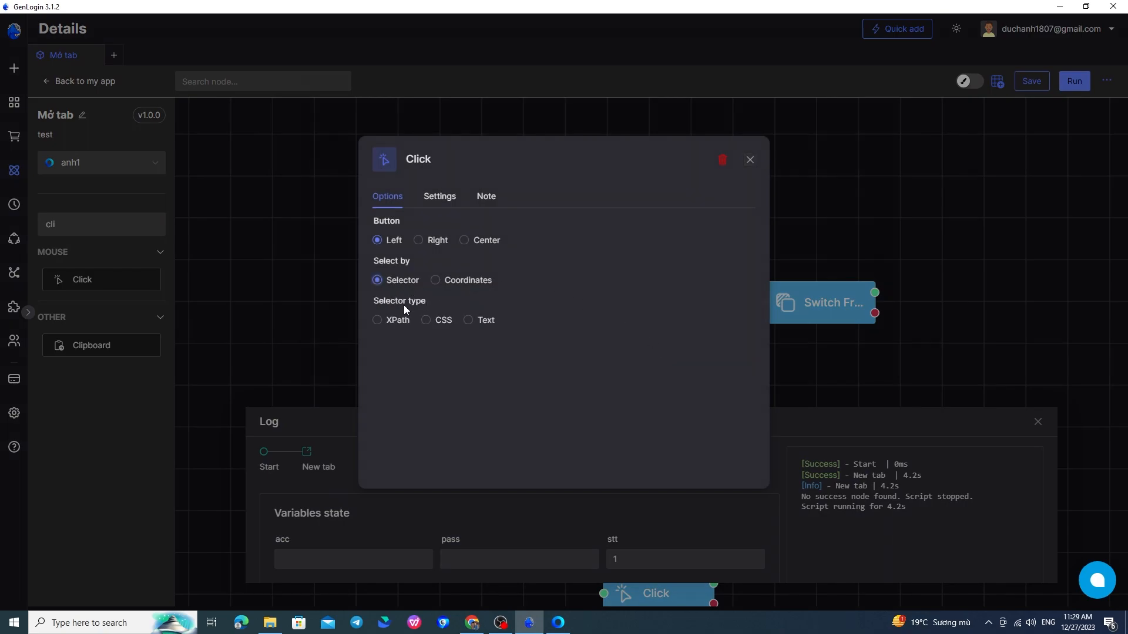
pyautogui.click(411, 320)
pyautogui.click(462, 355)
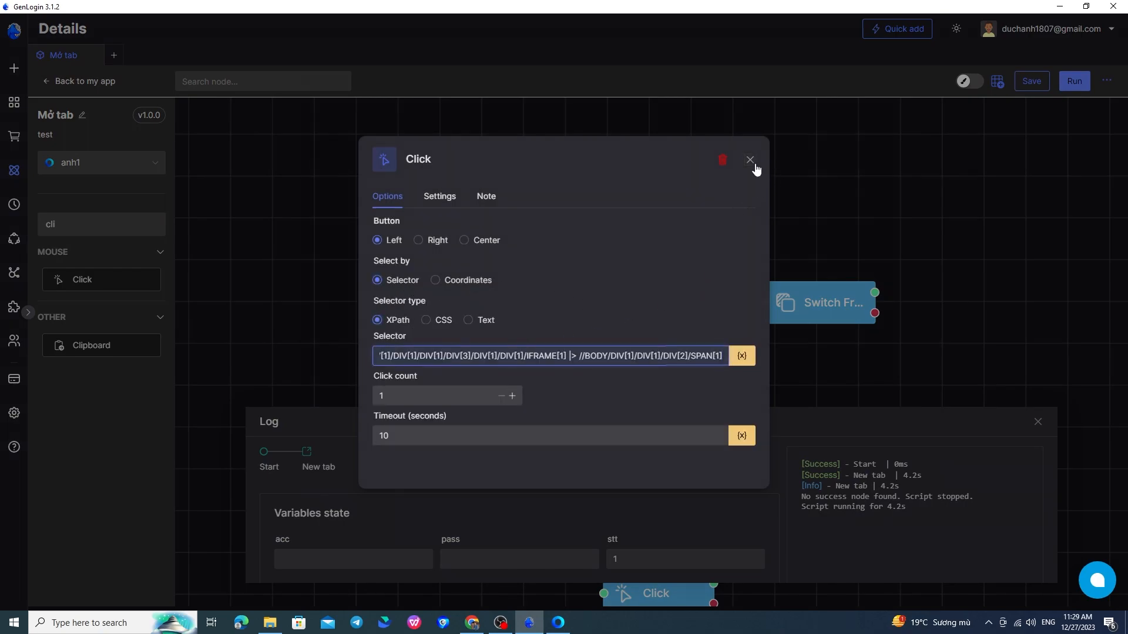
pyautogui.click(751, 161)
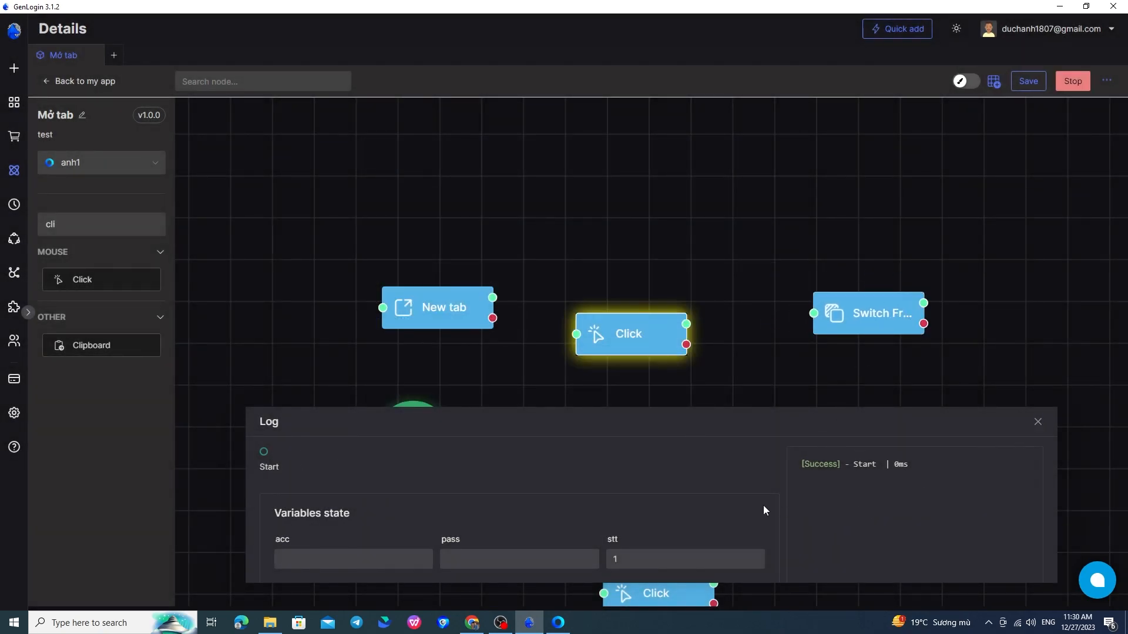
# Rearrange the Switch Frame and Click nodes and inspect the 10s 'Waiting for selector' error.
pyautogui.moveTo(741, 381); pyautogui.dragTo(712, 327)
pyautogui.moveTo(826, 270); pyautogui.dragTo(883, 282)
pyautogui.moveTo(592, 267); pyautogui.dragTo(599, 247)
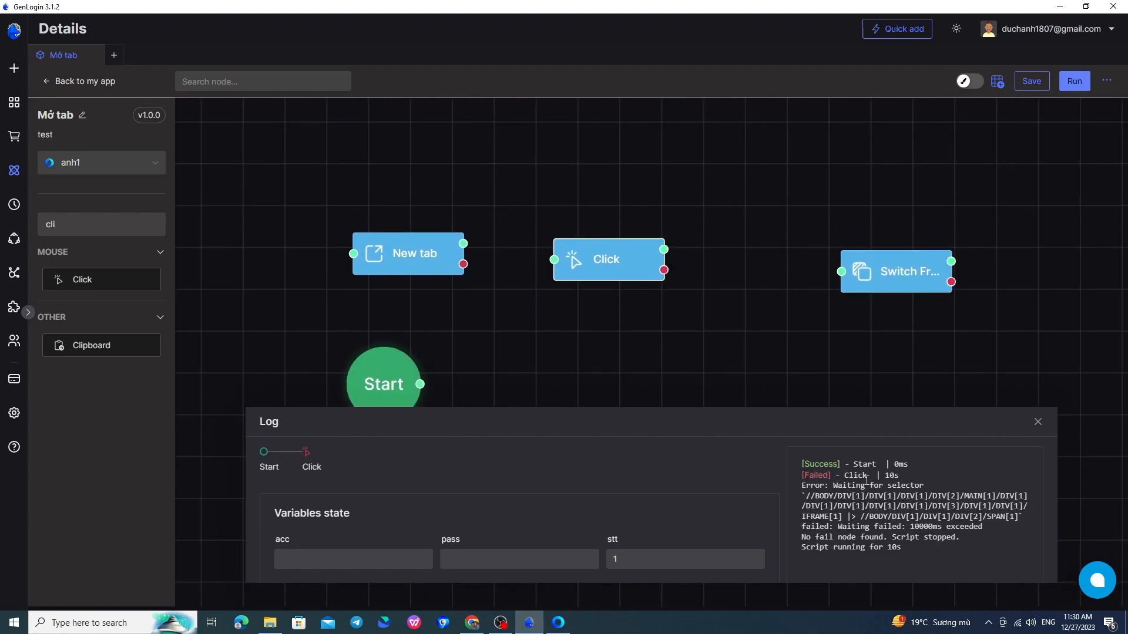
pyautogui.moveTo(834, 485); pyautogui.dragTo(932, 487)
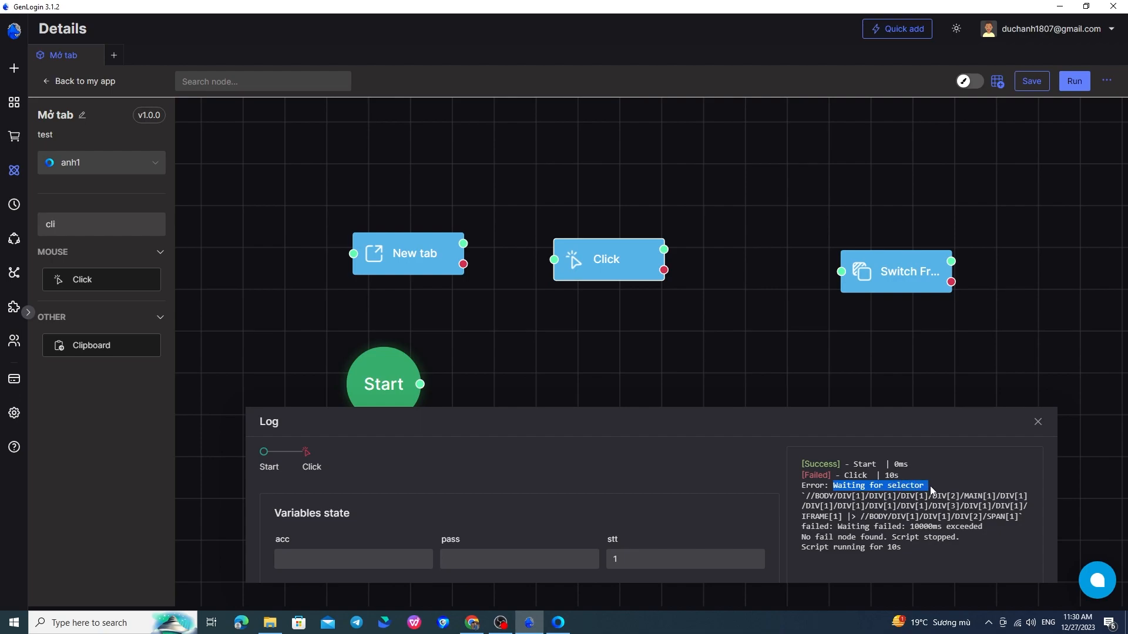
pyautogui.click(929, 486)
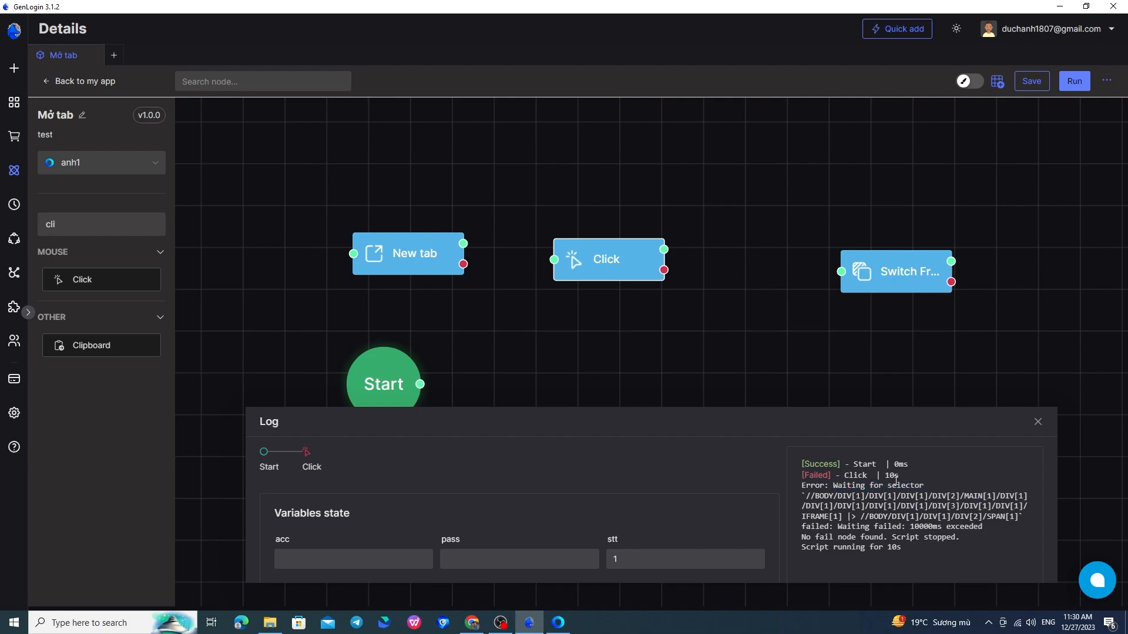
# Inspect twitter.com's Sign up with Google button in DevTools, tracing it into its iframe's inner button div.
pyautogui.click(558, 623)
pyautogui.rightClick(914, 344)
pyautogui.click(960, 482)
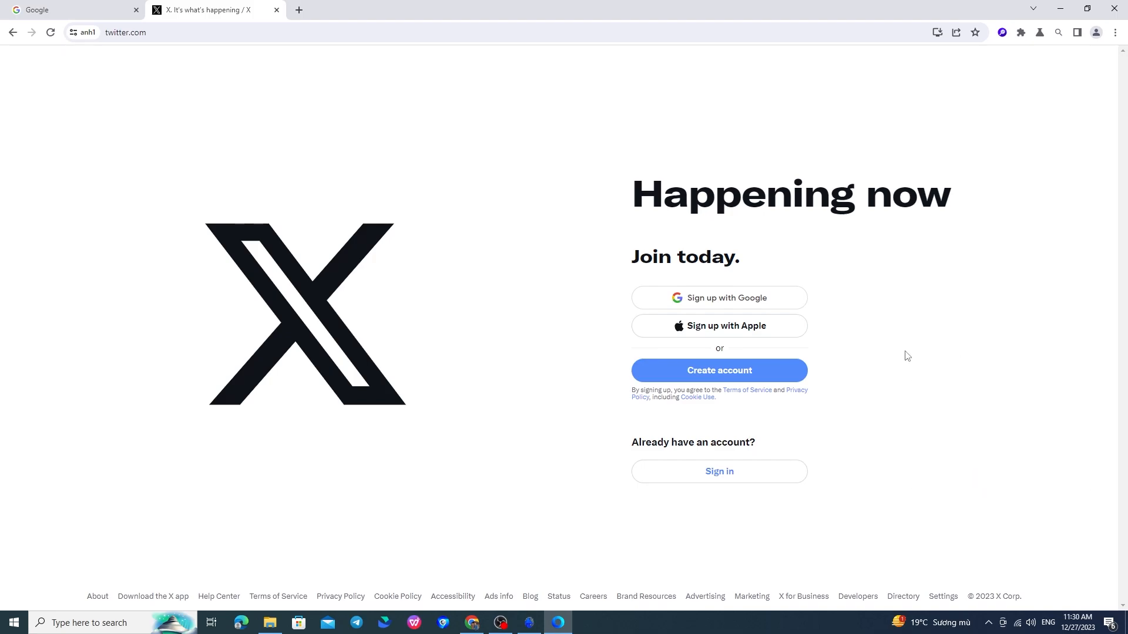
pyautogui.moveTo(618, 173); pyautogui.dragTo(634, 167)
pyautogui.click(644, 57)
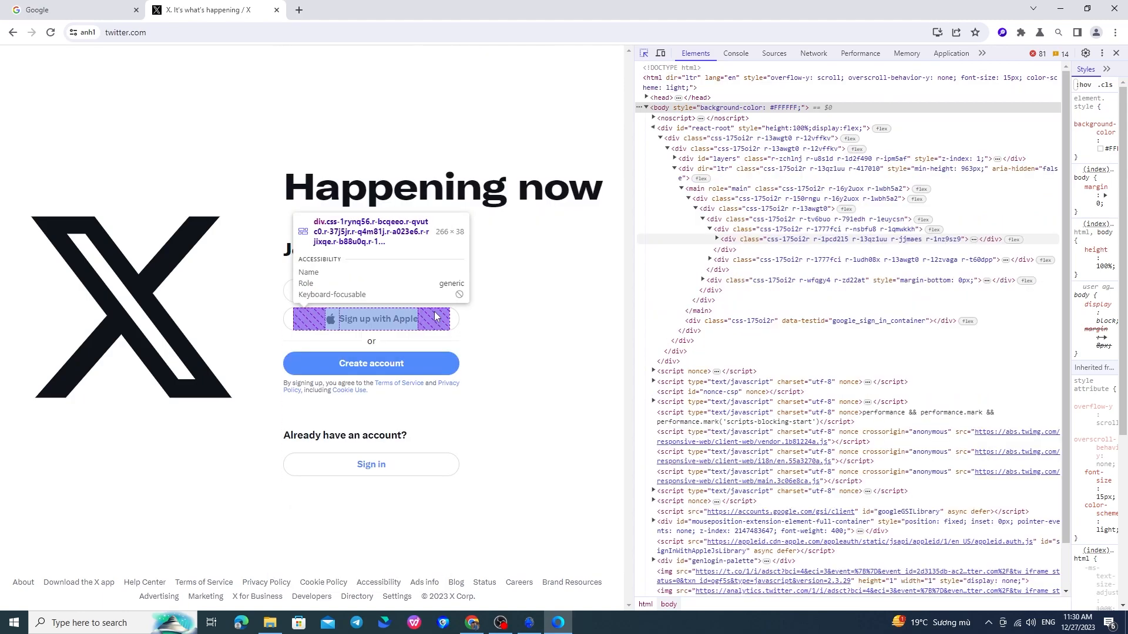
pyautogui.click(425, 292)
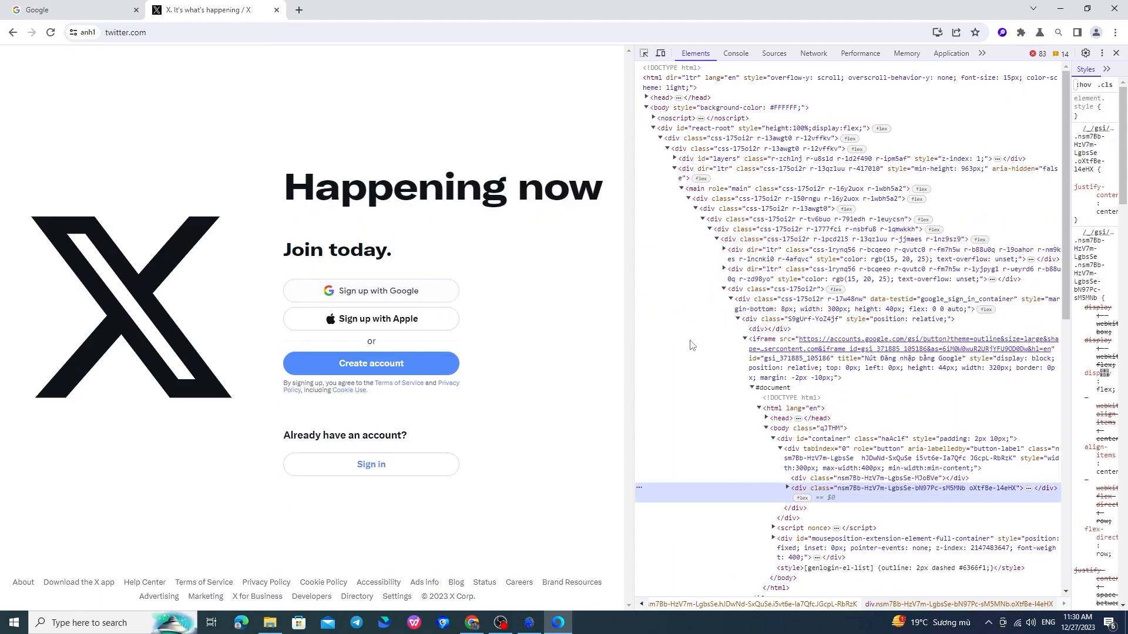
pyautogui.scroll(-2, 846, 429)
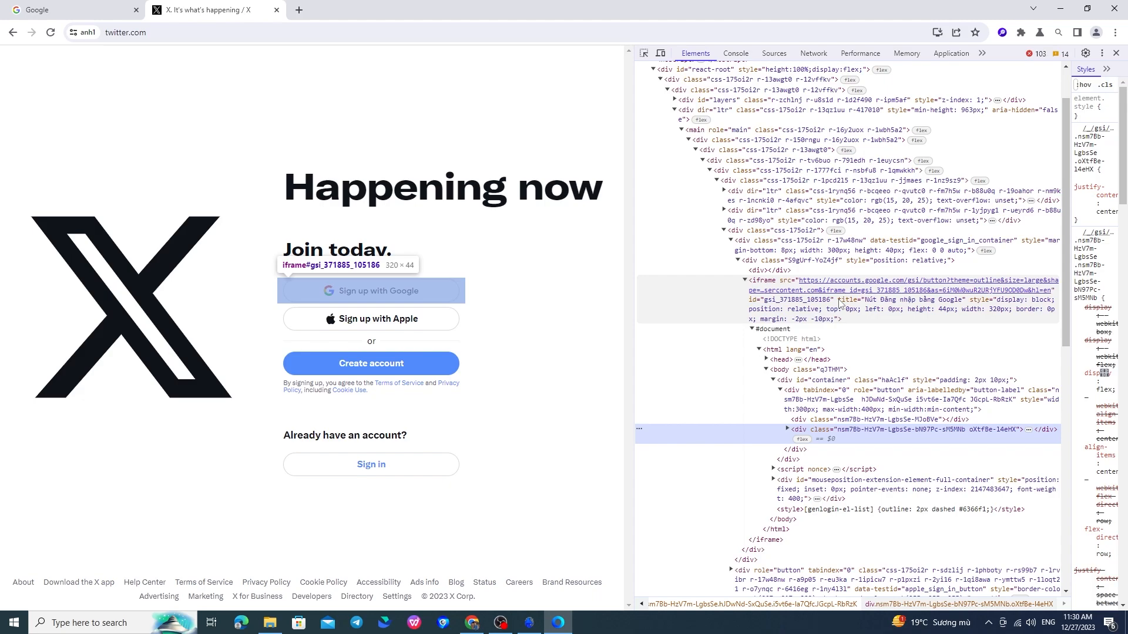
pyautogui.click(528, 621)
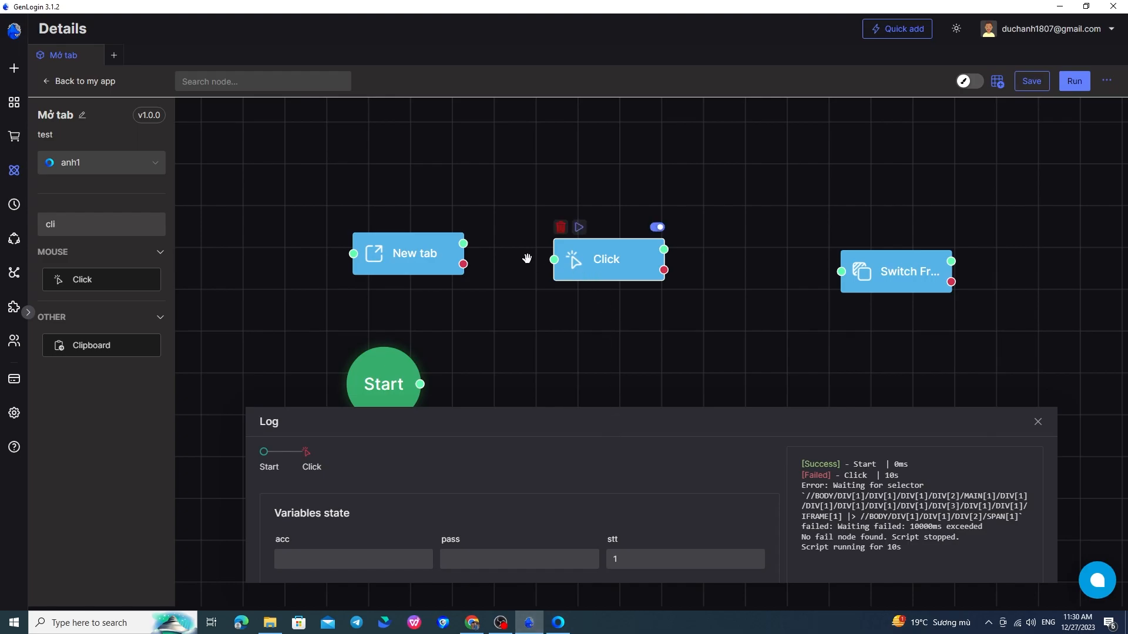
# Paste the sign-up iframe's copied full XPath into the Switch Frame node's Selector (Sub frame, 10-second timeout).
pyautogui.moveTo(911, 281); pyautogui.dragTo(781, 271)
pyautogui.doubleClick(781, 270)
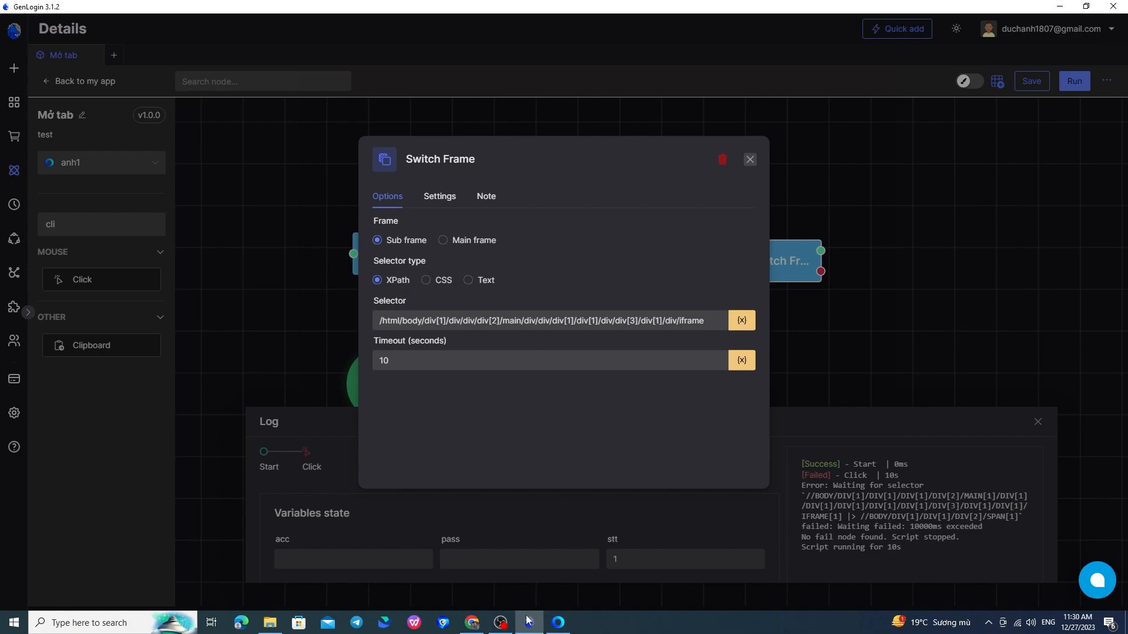
pyautogui.click(553, 627)
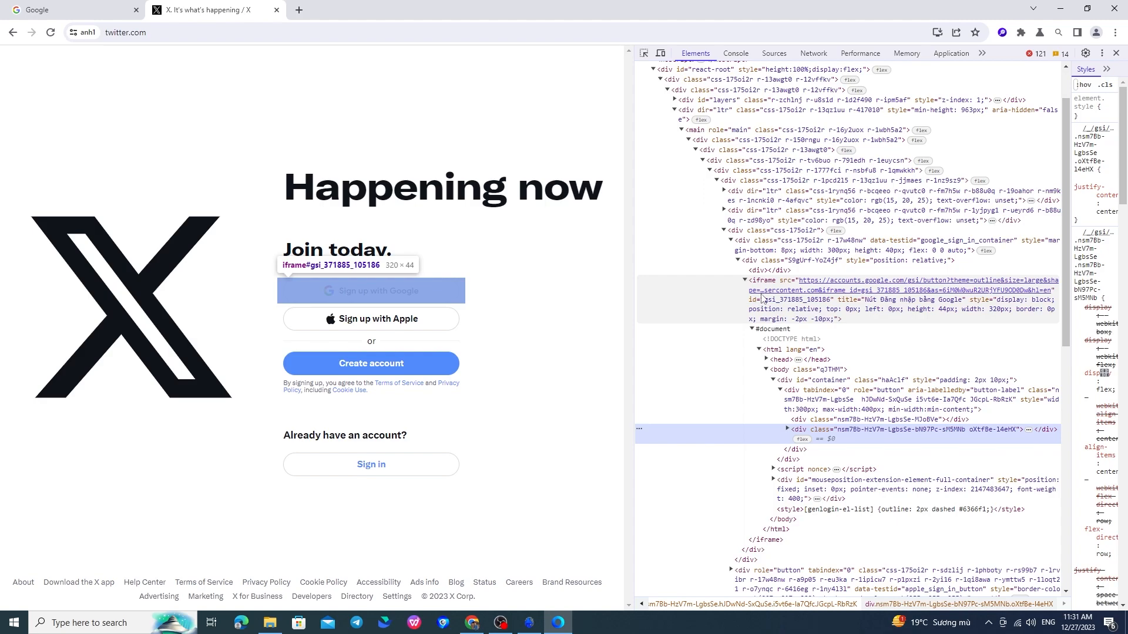
pyautogui.rightClick(733, 297)
pyautogui.moveTo(781, 377)
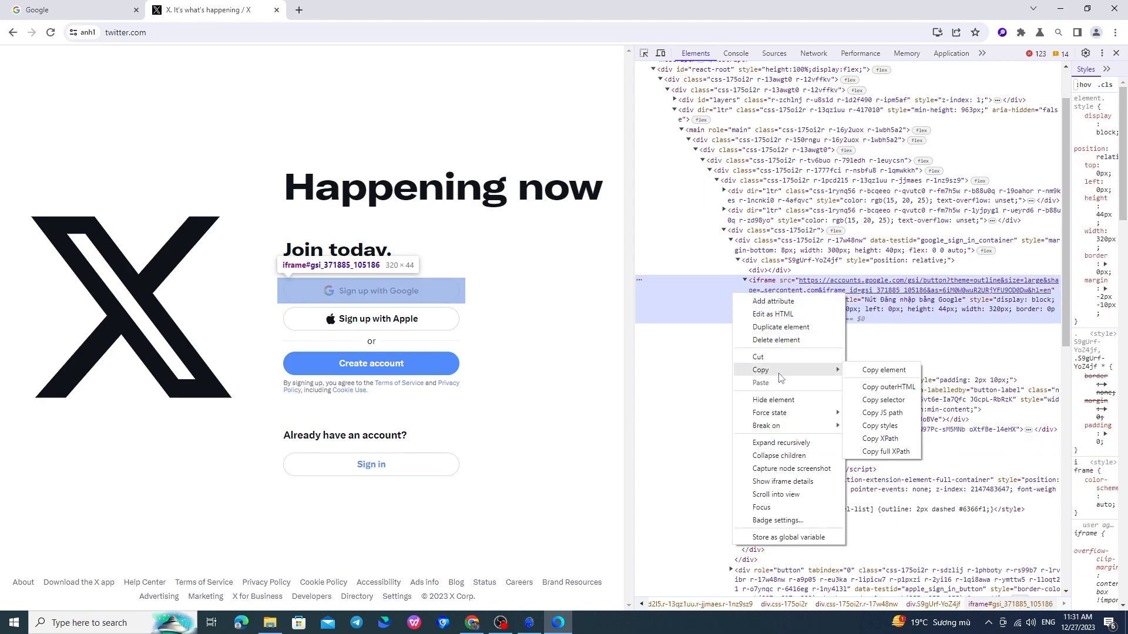
pyautogui.click(888, 452)
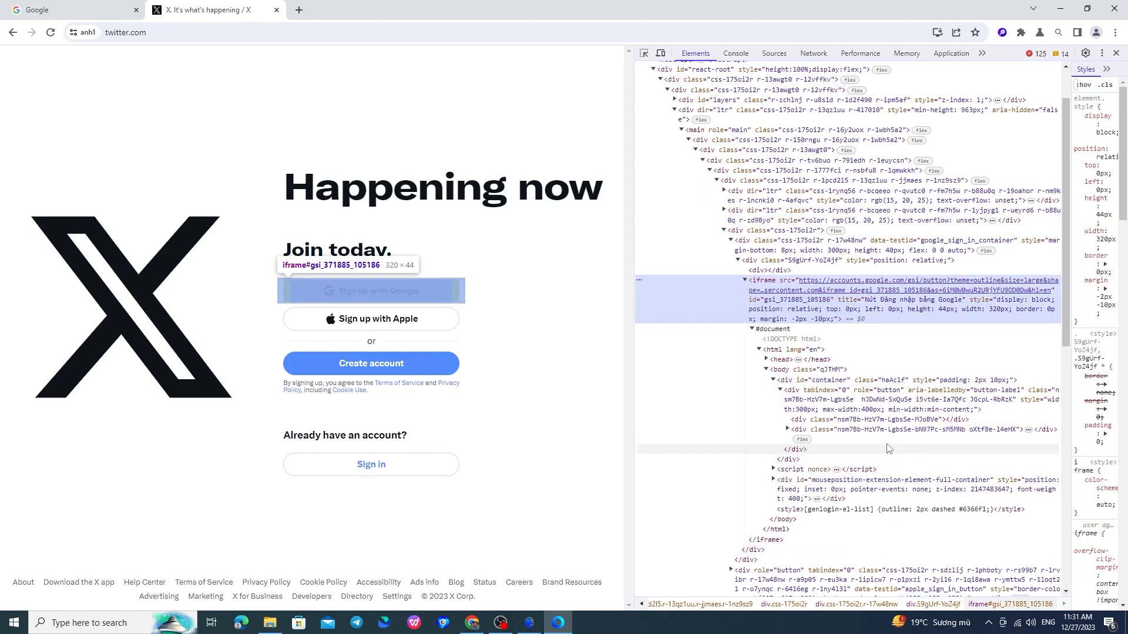
pyautogui.click(529, 622)
pyautogui.tripleClick(563, 323)
pyautogui.hotkey('ctrl', 'v')
pyautogui.click(649, 415)
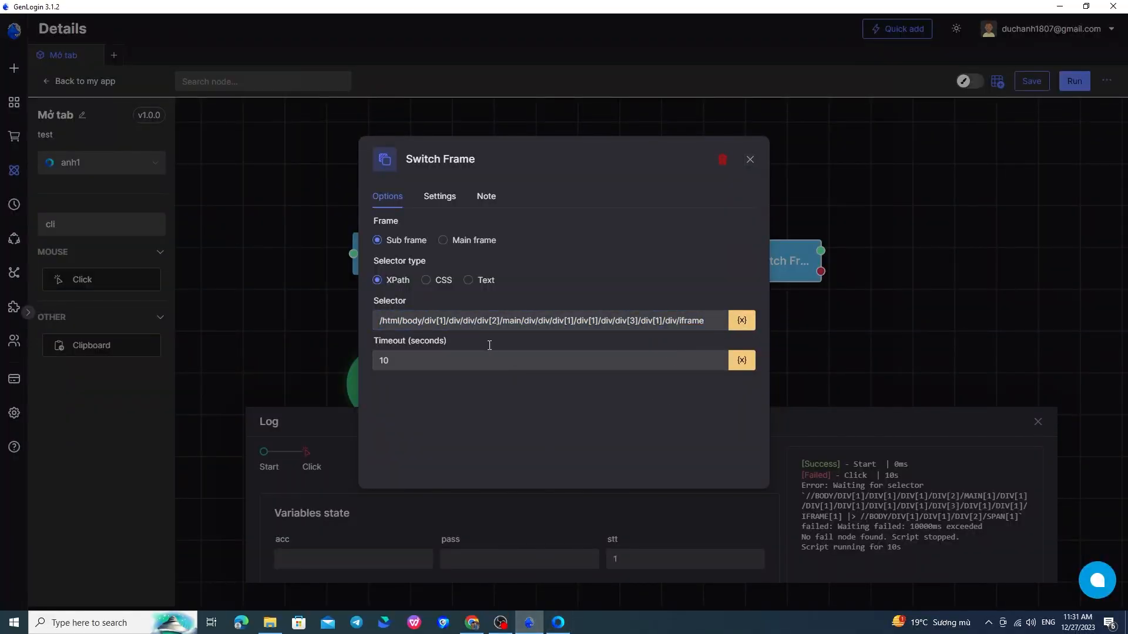
pyautogui.click(750, 160)
# Line up the Click node beside Switch Frame next to New tab, then connect Switch Frame's output to Click.
pyautogui.moveTo(758, 322); pyautogui.dragTo(682, 320)
pyautogui.moveTo(534, 237); pyautogui.dragTo(311, 353)
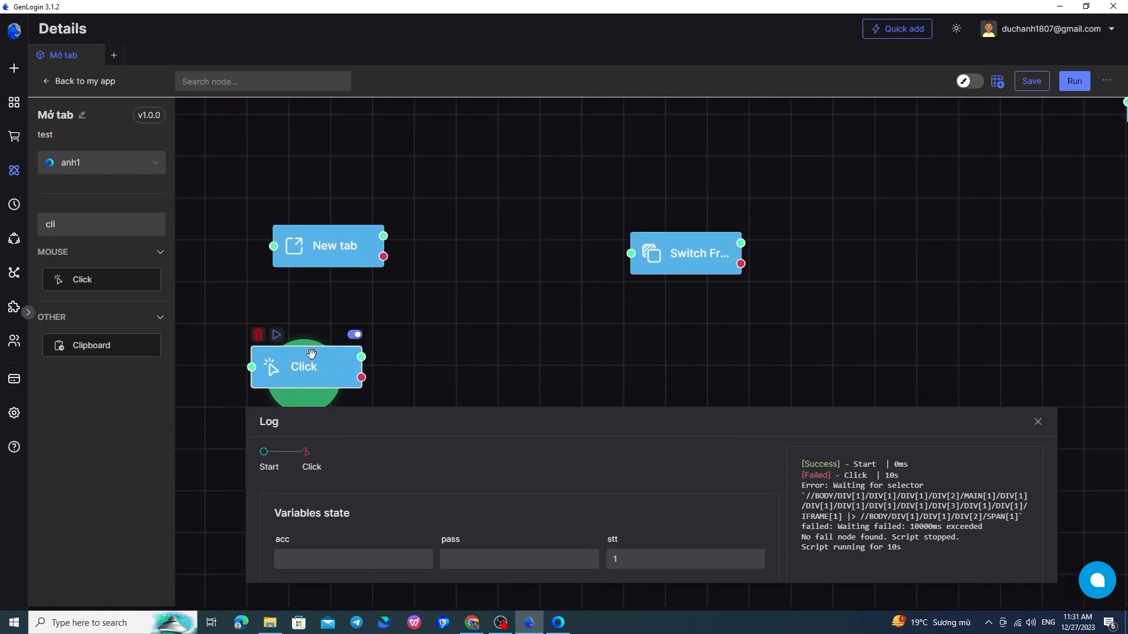
pyautogui.click(257, 338)
pyautogui.moveTo(673, 255); pyautogui.dragTo(488, 249)
pyautogui.scroll(-2, 527, 368)
pyautogui.moveTo(527, 369); pyautogui.dragTo(613, 192)
pyautogui.scroll(-1, 517, 271)
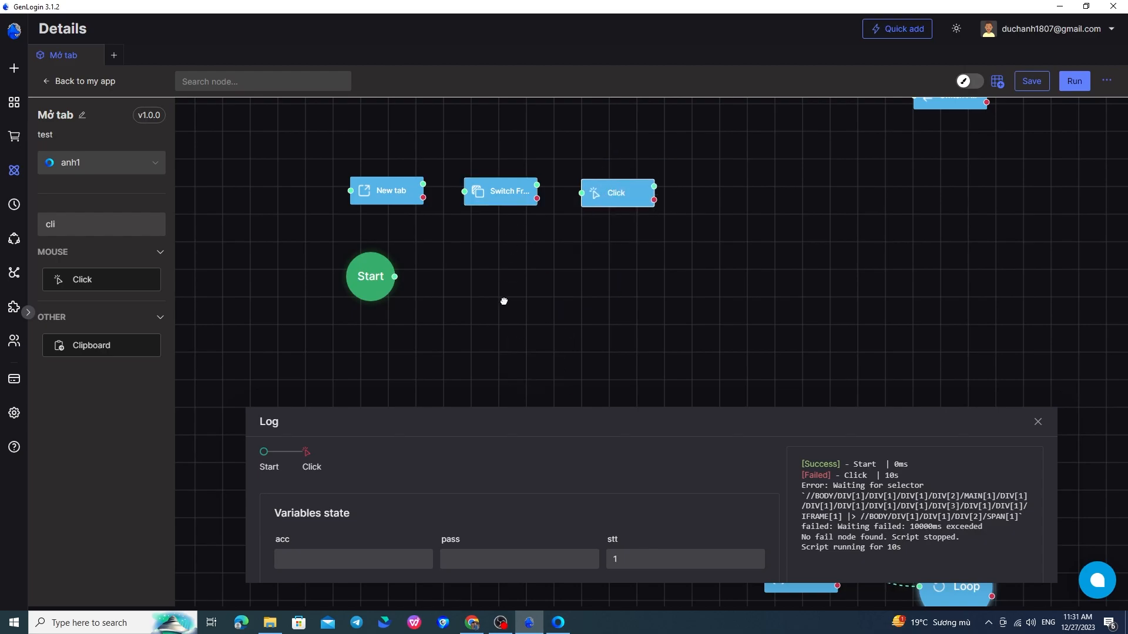
pyautogui.moveTo(522, 218); pyautogui.dragTo(512, 347)
pyautogui.scroll(2, 519, 350)
pyautogui.moveTo(531, 299); pyautogui.dragTo(592, 317)
pyautogui.moveTo(531, 299); pyautogui.dragTo(591, 309)
# Review the Click node's class-based div XPath selector and its sleep time, closing the browser's DevTools.
pyautogui.doubleClick(628, 311)
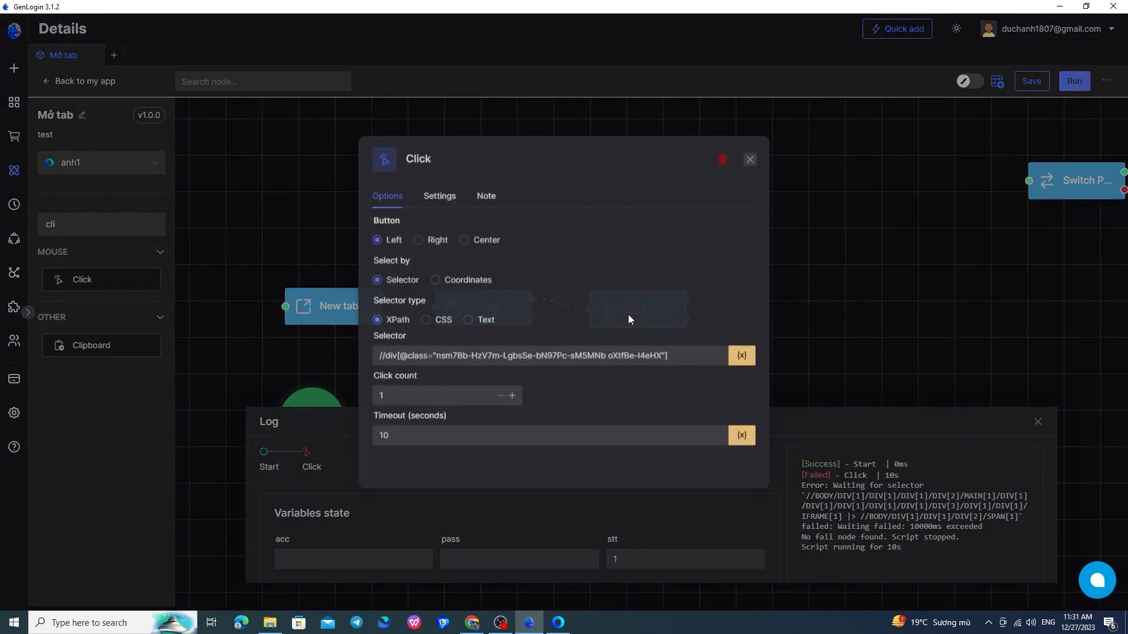
pyautogui.click(505, 357)
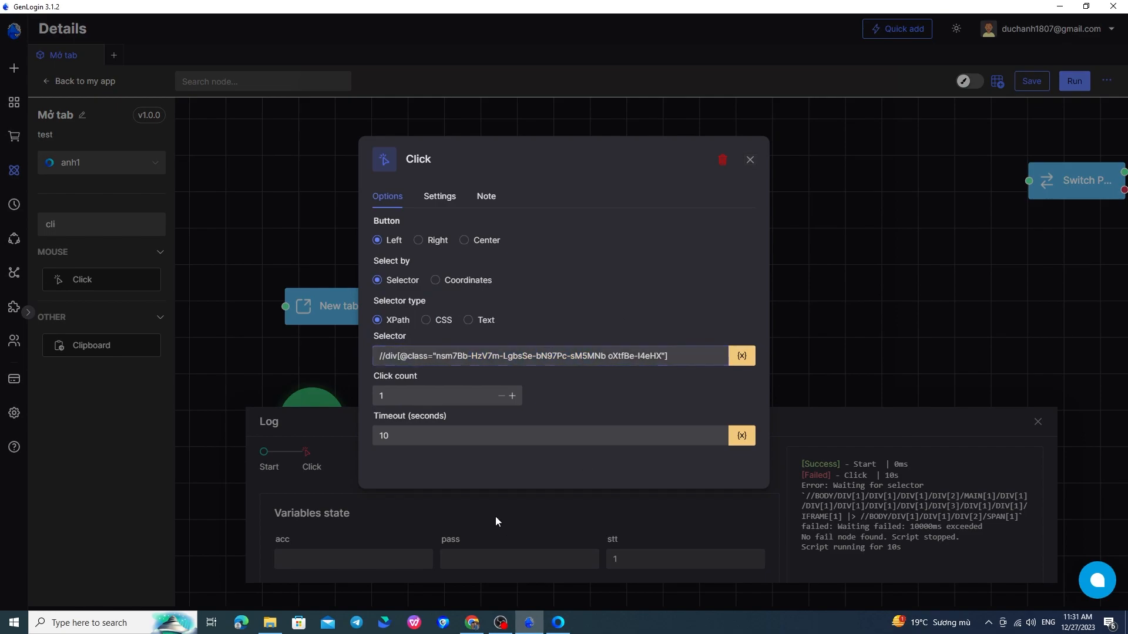
pyautogui.click(558, 623)
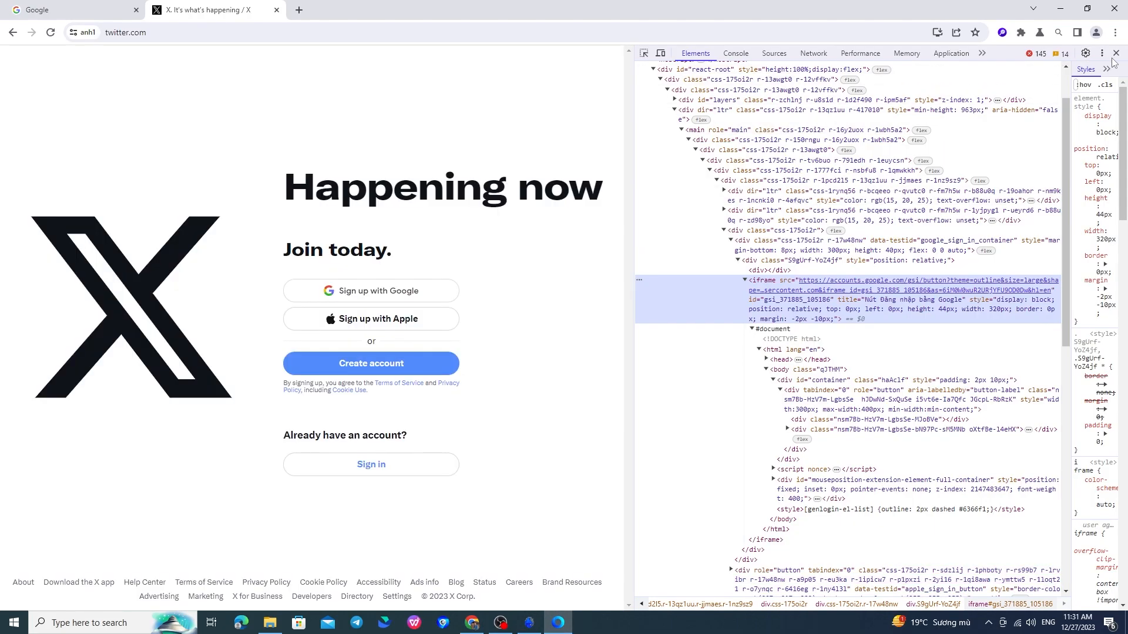
pyautogui.click(1116, 53)
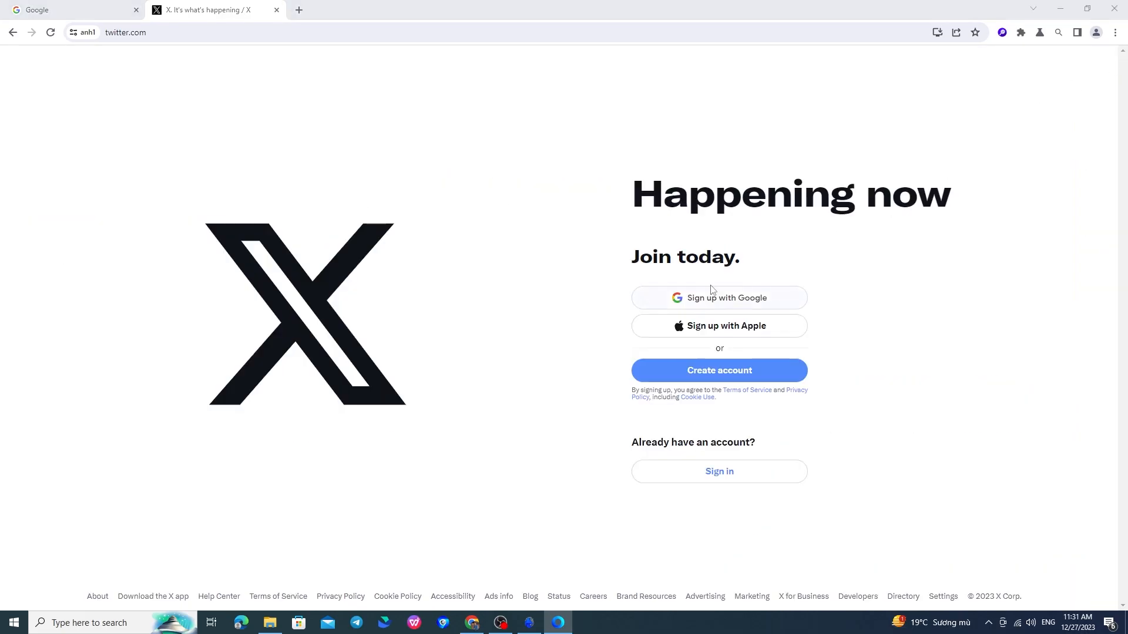
pyautogui.hotkey('alt', 'Tab')
pyautogui.click(434, 196)
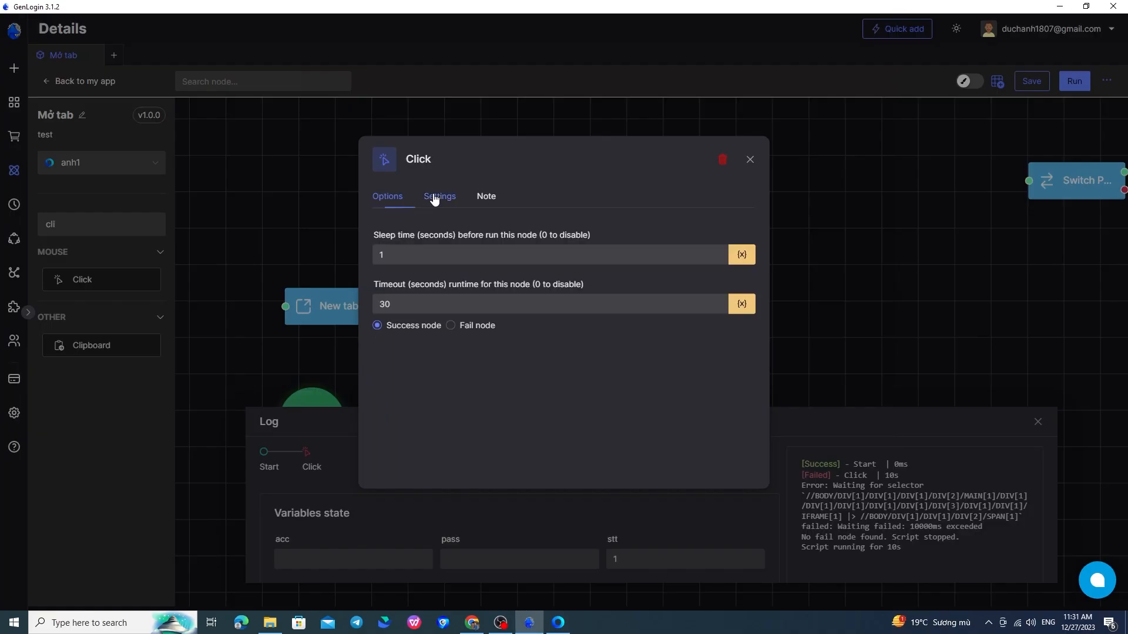
pyautogui.click(408, 255)
pyautogui.click(750, 160)
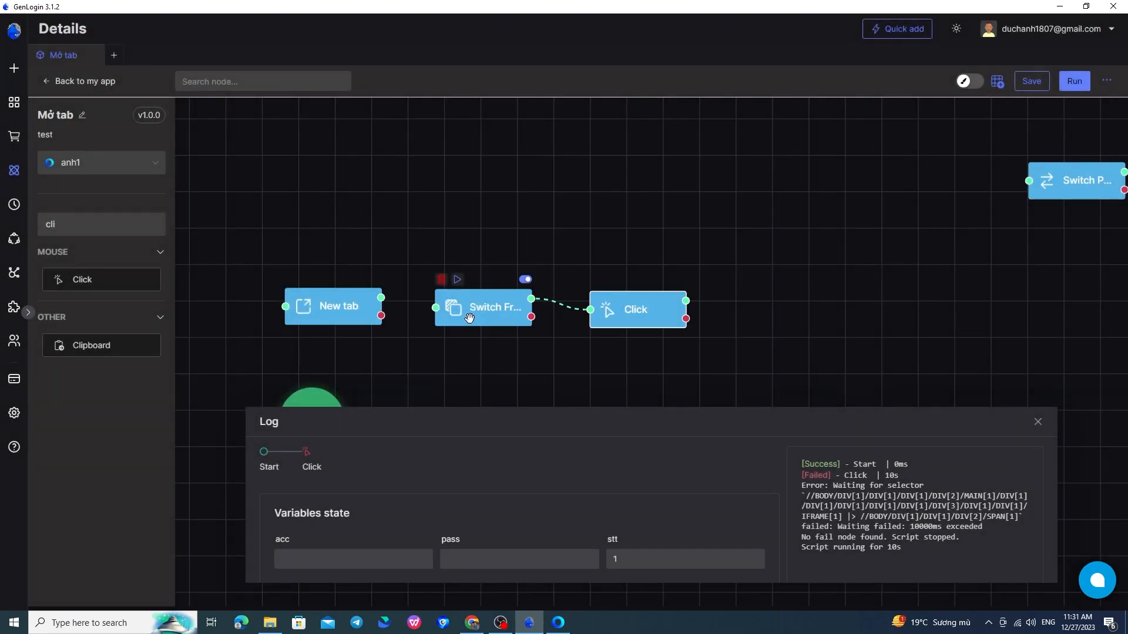
# Run the flow from Switch Frame, bringing up Google's sign-in popup, and clear its prefilled email field.
pyautogui.click(459, 282)
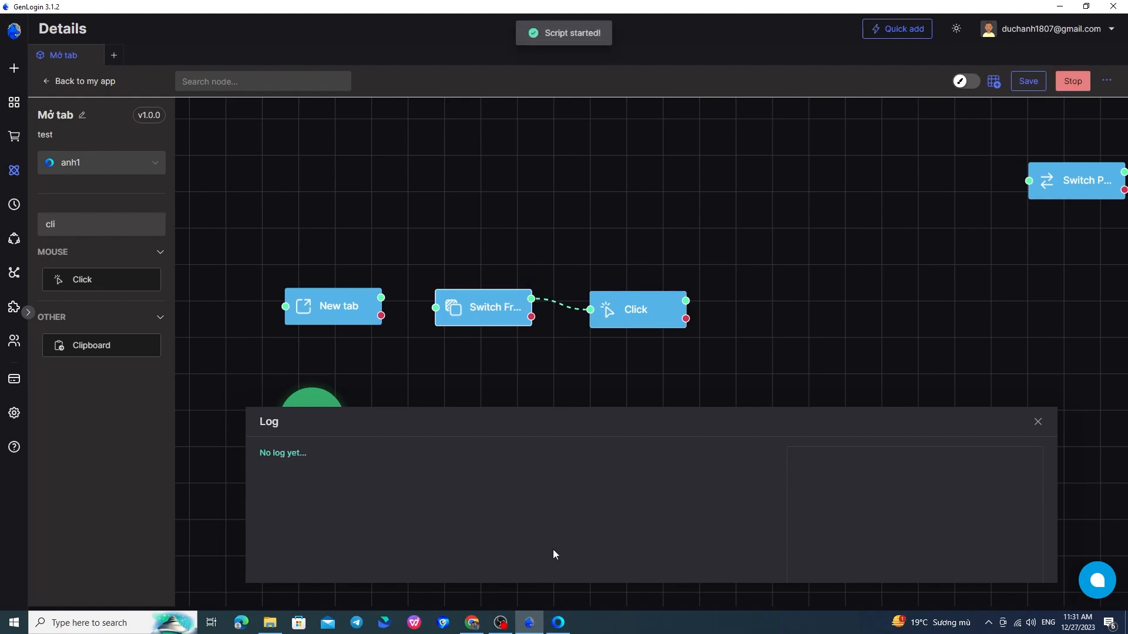
pyautogui.click(557, 624)
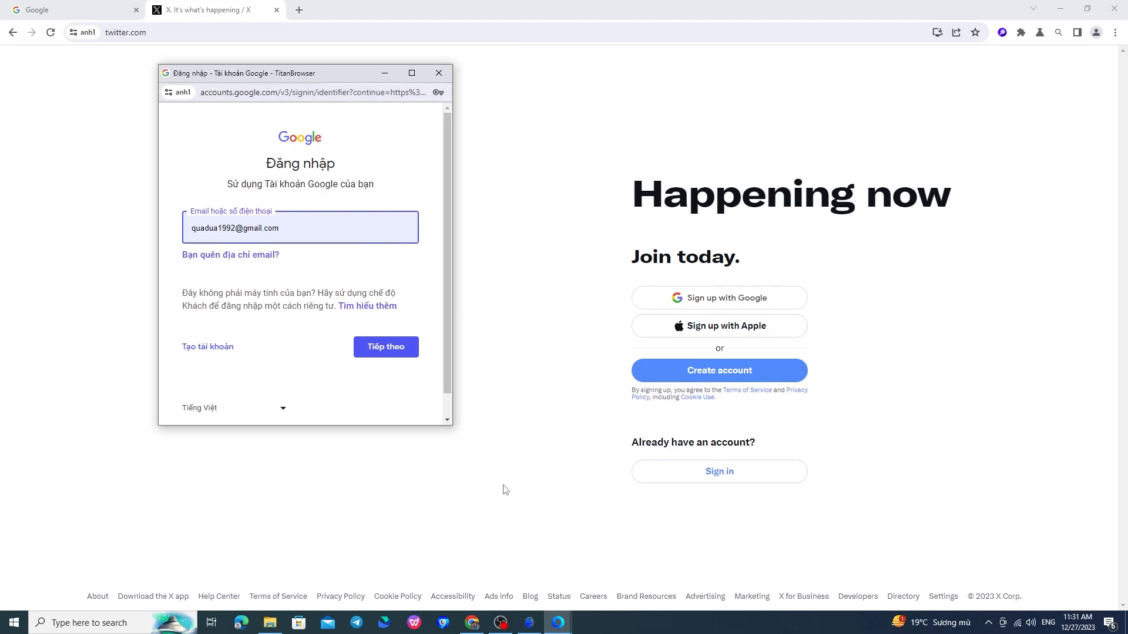
pyautogui.moveTo(353, 73); pyautogui.dragTo(480, 137)
pyautogui.click(528, 622)
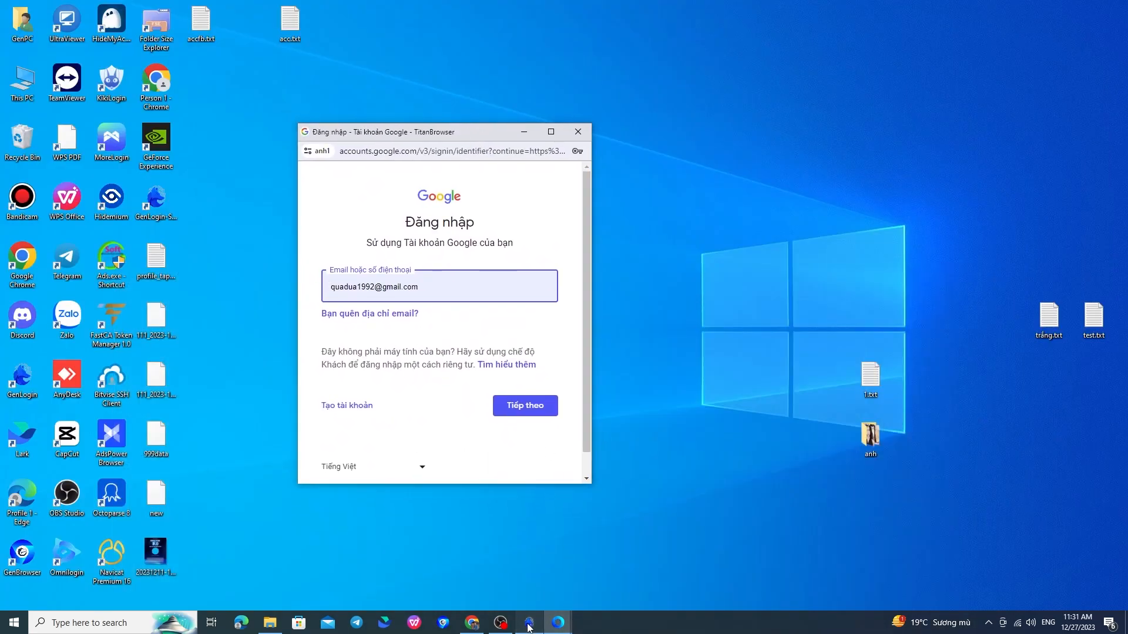
pyautogui.moveTo(558, 622)
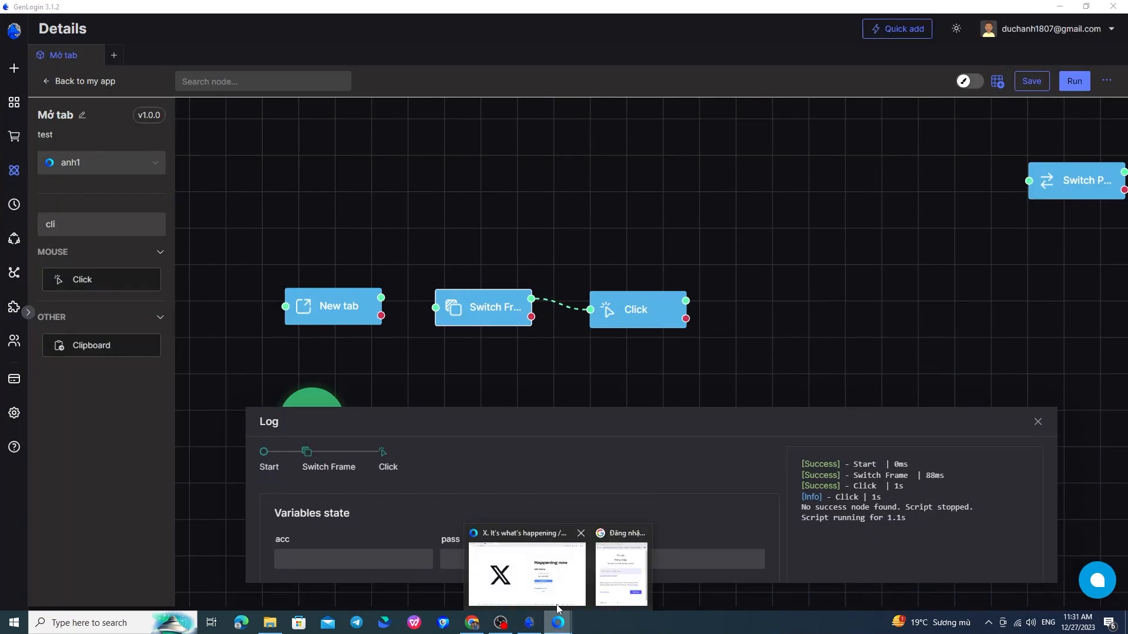
pyautogui.click(620, 573)
pyautogui.tripleClick(443, 296)
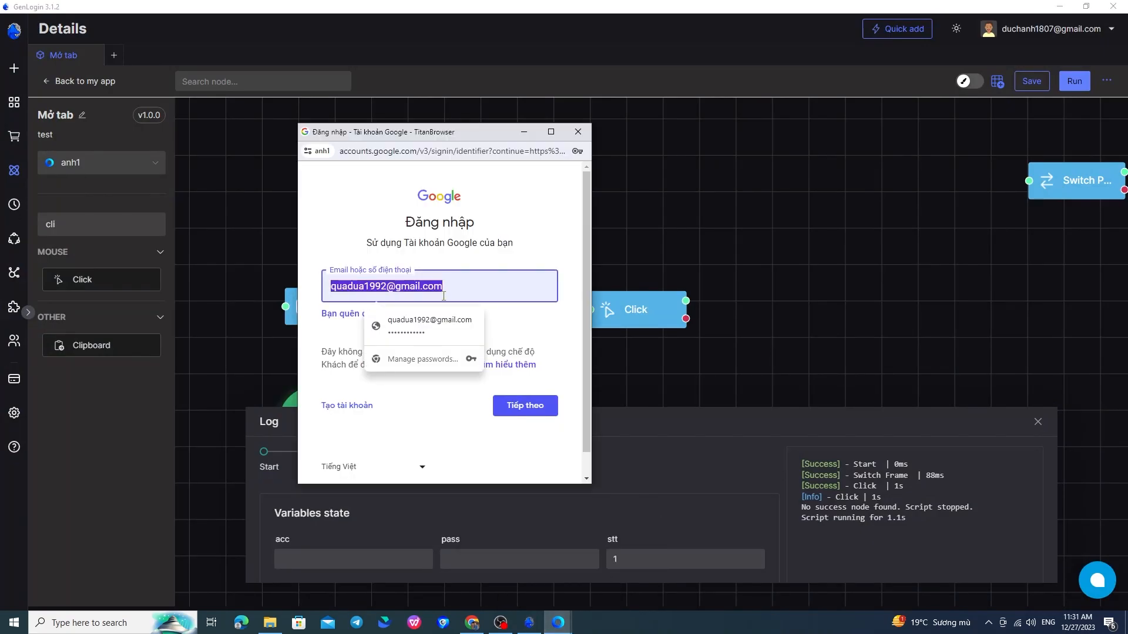
pyautogui.press('BackSpace')
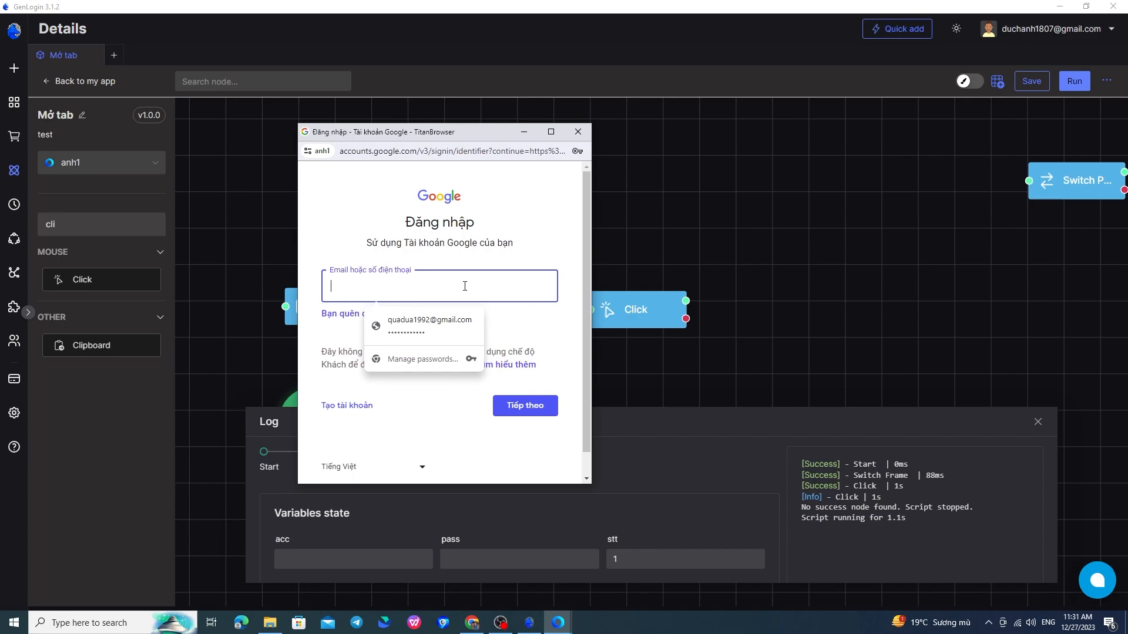
# Center the Switch Page node on the canvas and open its settings.
pyautogui.moveTo(940, 283); pyautogui.dragTo(725, 327)
pyautogui.moveTo(804, 290); pyautogui.dragTo(564, 311)
pyautogui.doubleClick(582, 270)
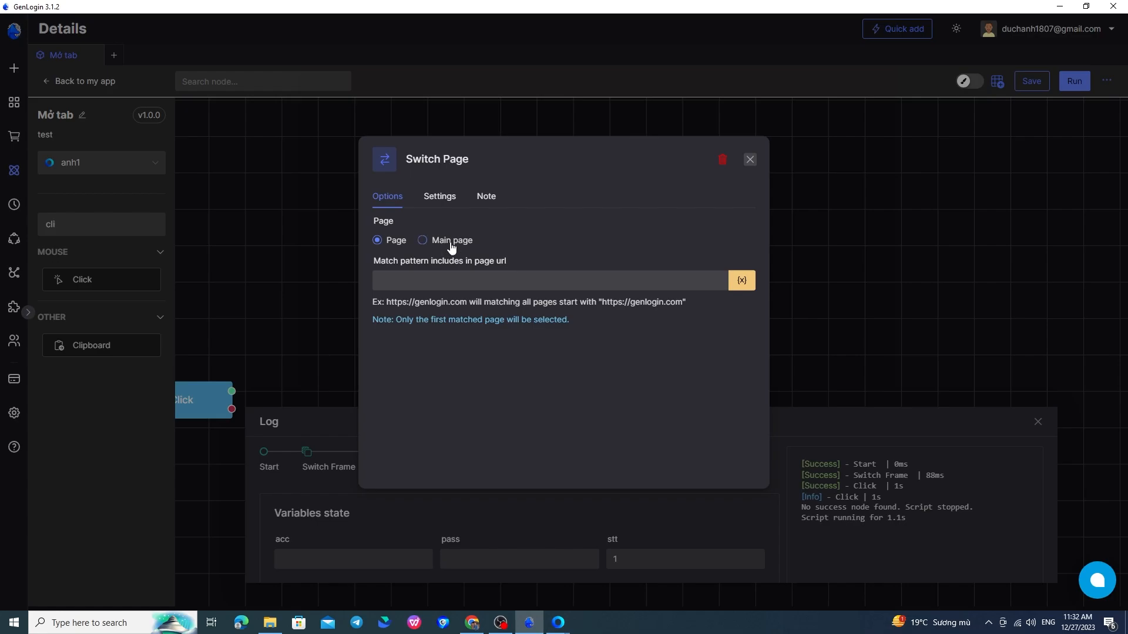
pyautogui.moveTo(558, 623)
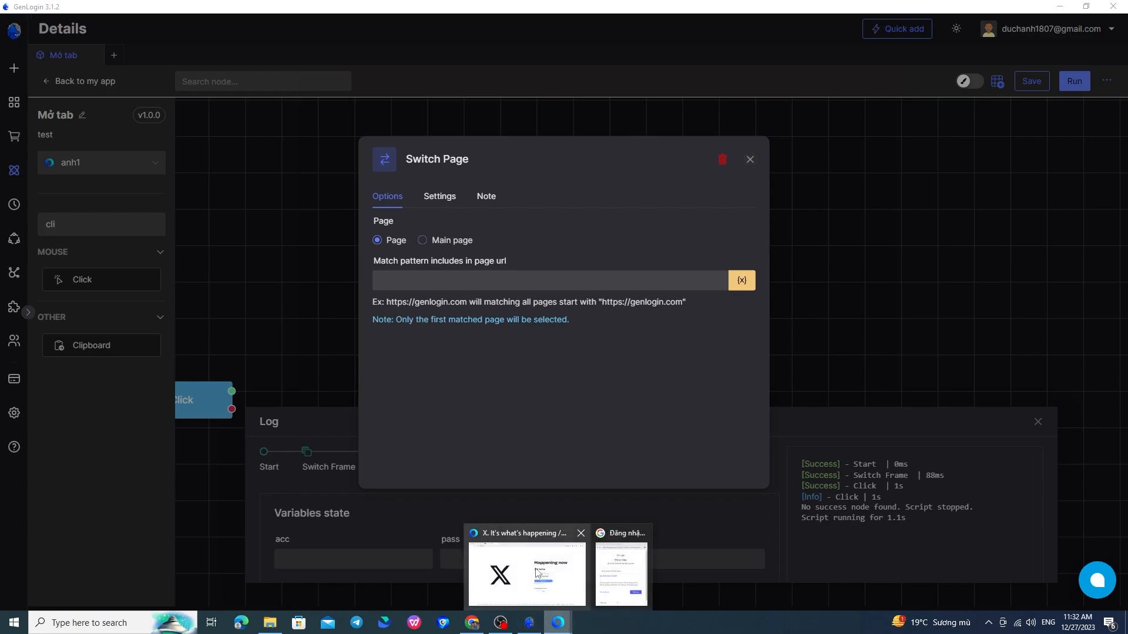
pyautogui.moveTo(544, 587)
pyautogui.moveTo(623, 597)
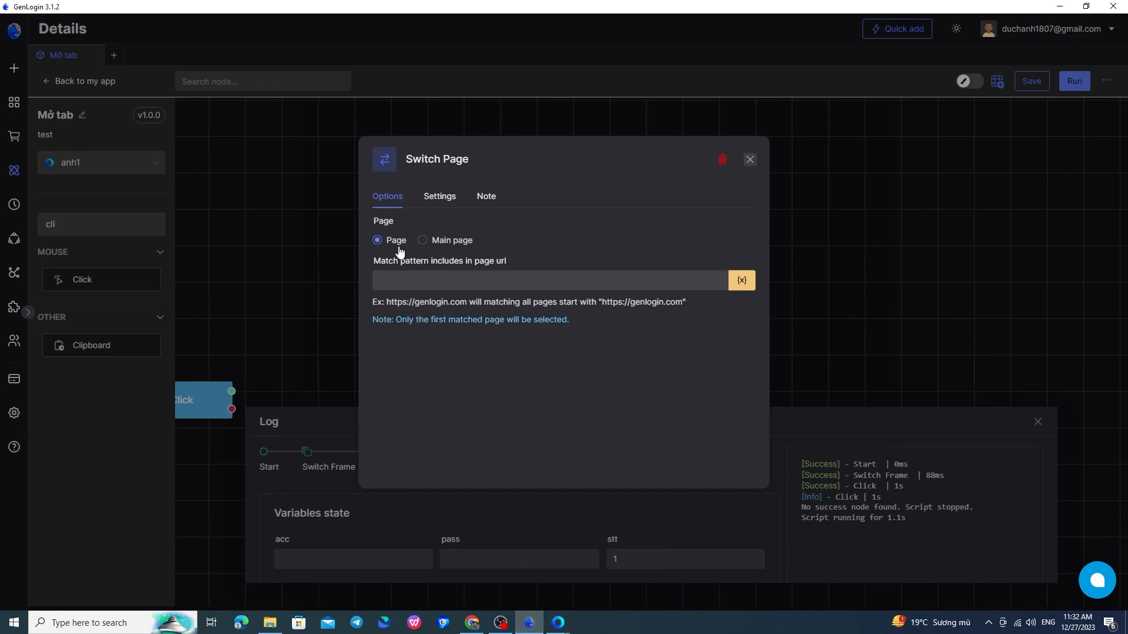
pyautogui.moveTo(473, 260); pyautogui.dragTo(544, 269)
pyautogui.click(616, 578)
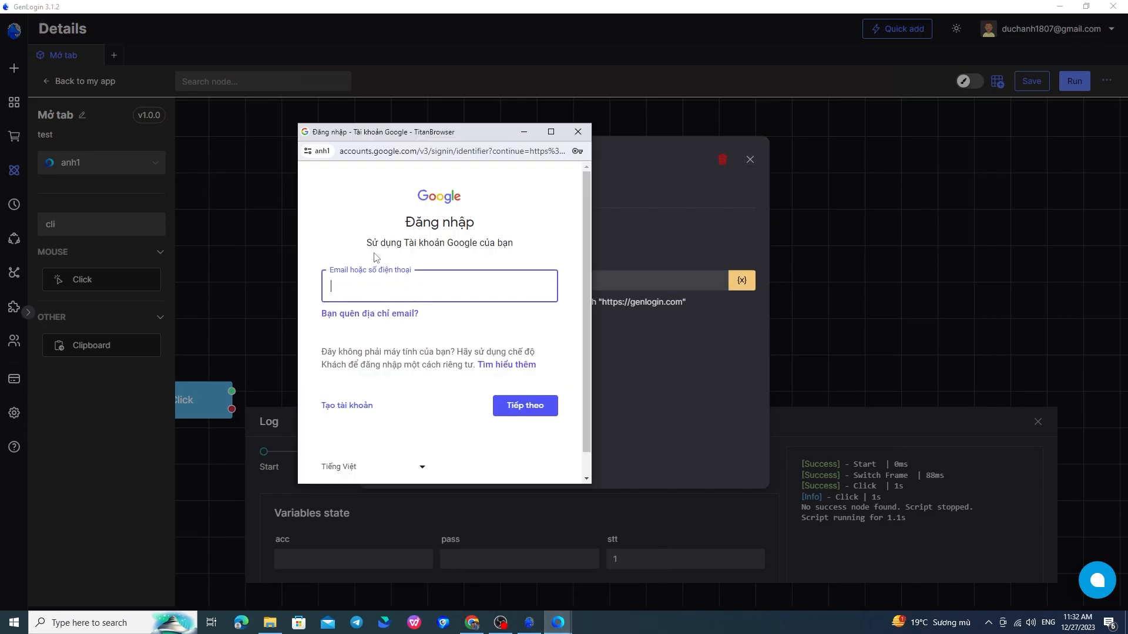
pyautogui.click(359, 153)
pyautogui.click(385, 151)
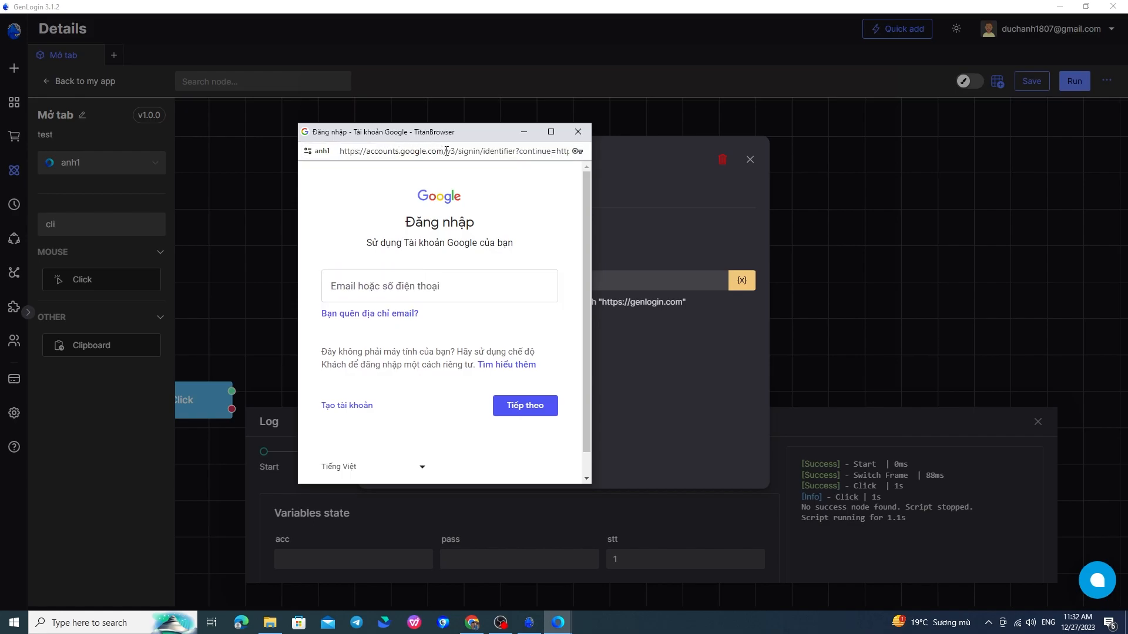
pyautogui.moveTo(444, 152); pyautogui.dragTo(339, 150)
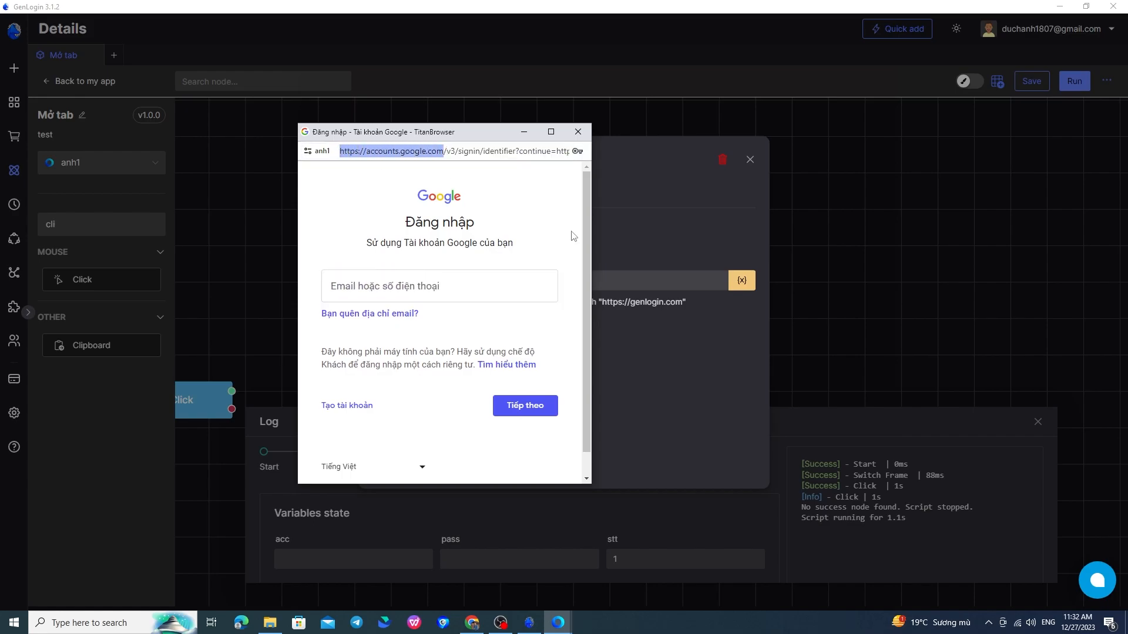
# Paste it as the Switch Page URL match pattern, close the dialog, and move the node toward Click.
pyautogui.click(626, 269)
pyautogui.click(624, 275)
pyautogui.hotkey('ctrl', 'v')
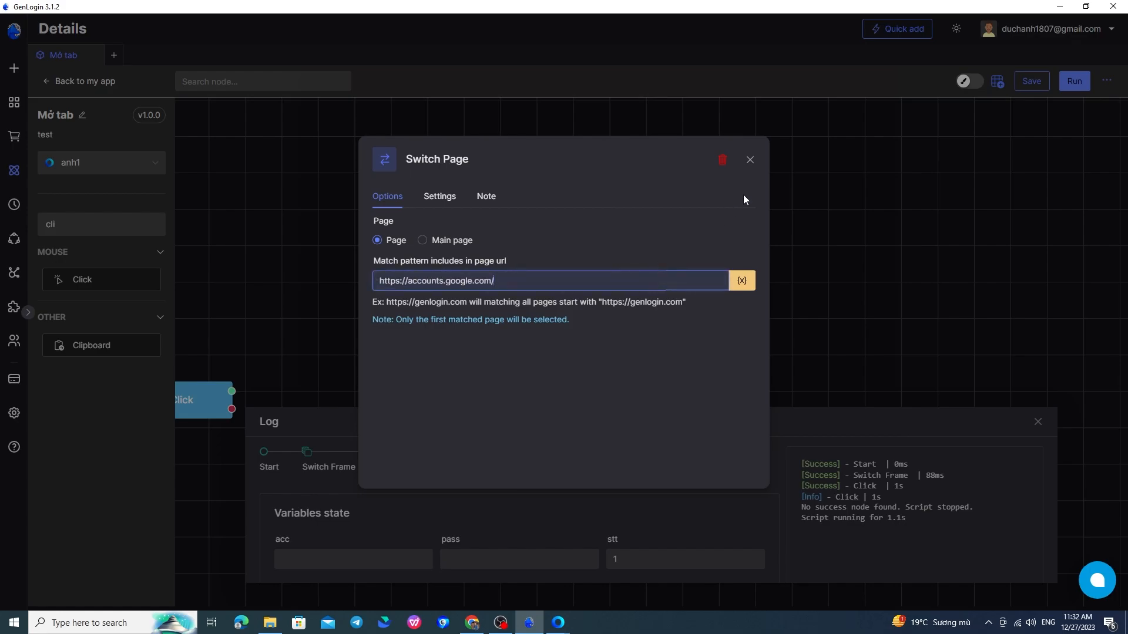
pyautogui.click(749, 161)
pyautogui.moveTo(579, 329); pyautogui.dragTo(479, 325)
# Inspect the email input on Google's sign-in page and copy its full XPath.
pyautogui.click(560, 625)
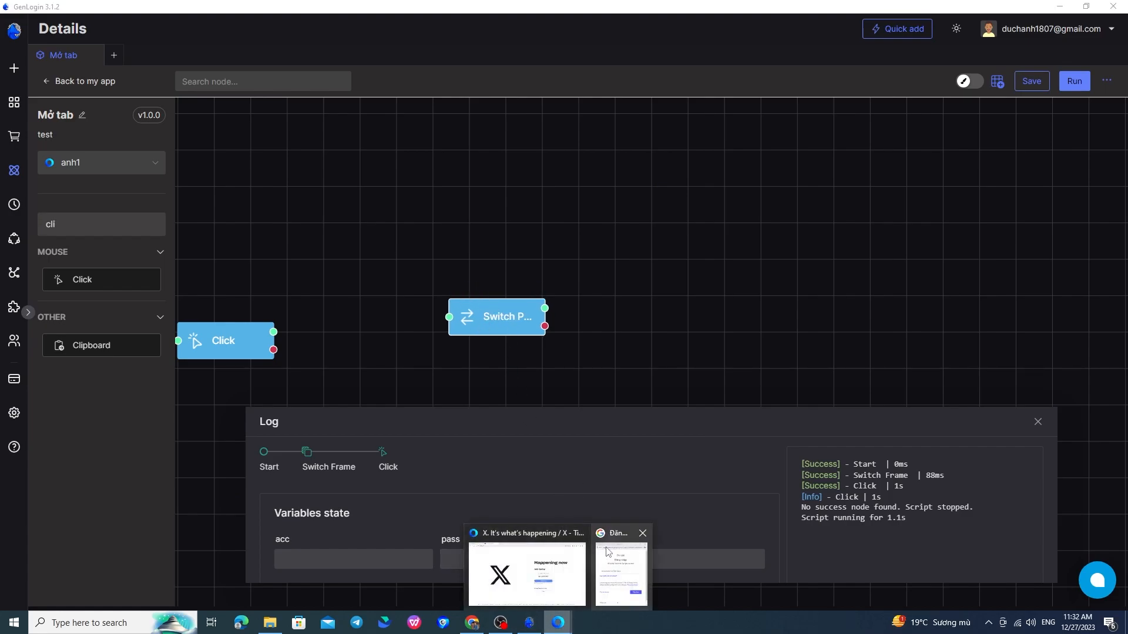
pyautogui.click(606, 551)
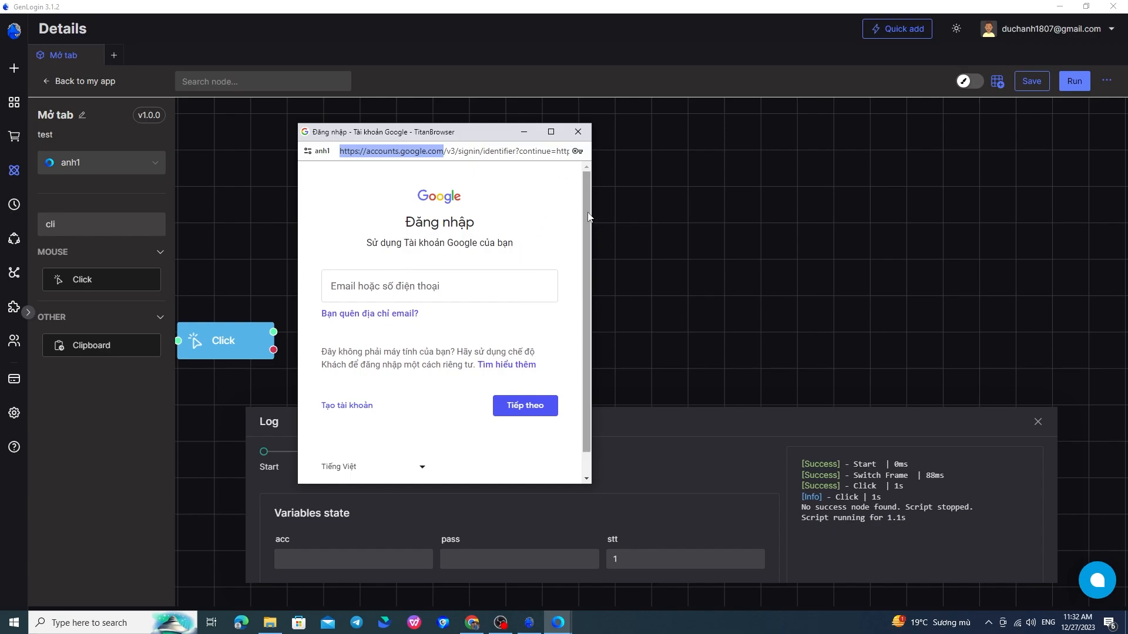
pyautogui.rightClick(549, 219)
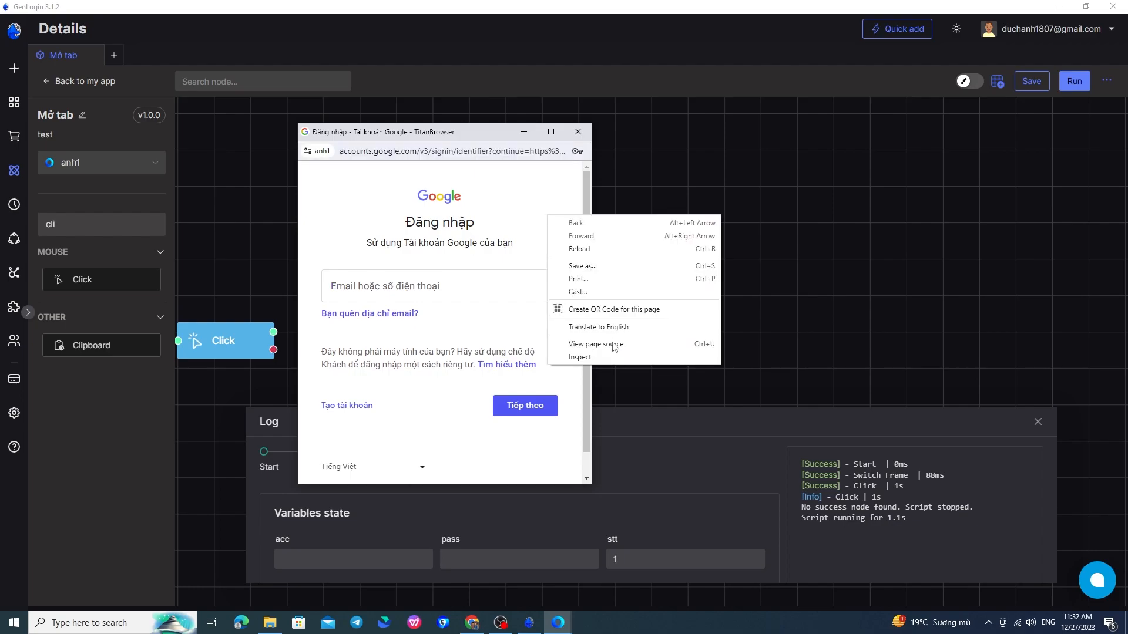
pyautogui.click(587, 356)
pyautogui.moveTo(617, 12); pyautogui.dragTo(825, 92)
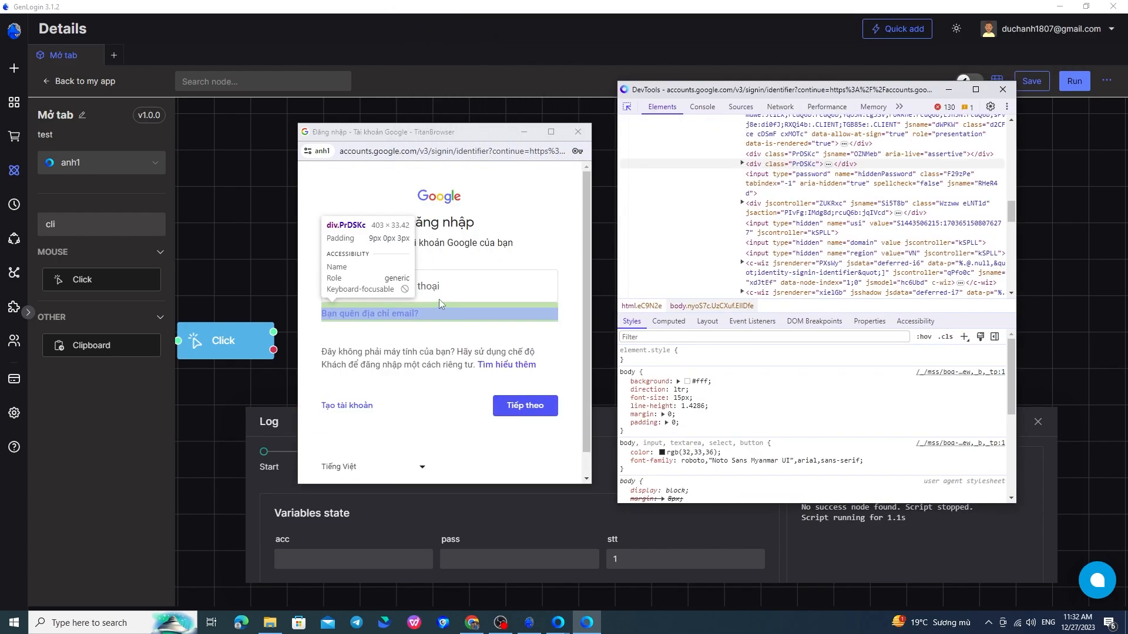
pyautogui.click(454, 290)
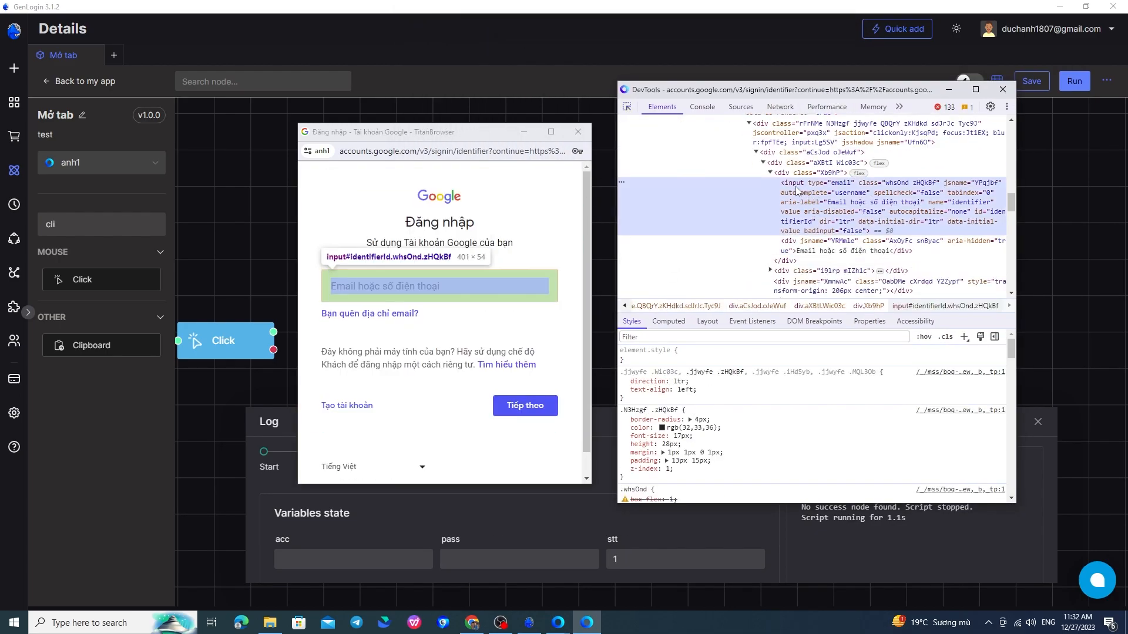
pyautogui.rightClick(755, 207)
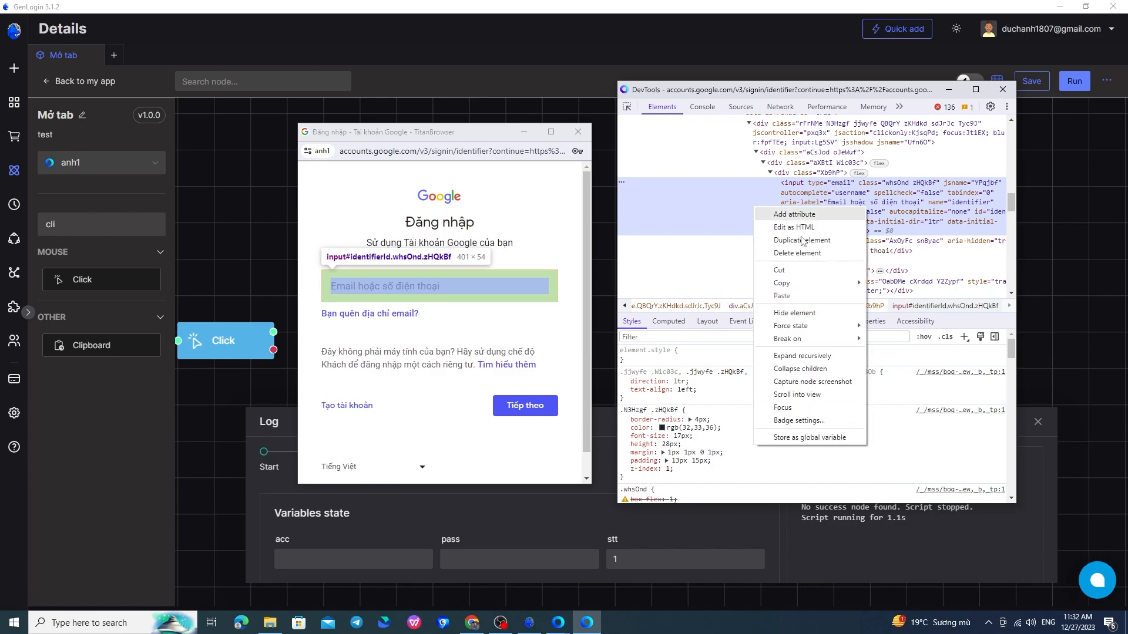
pyautogui.moveTo(782, 283)
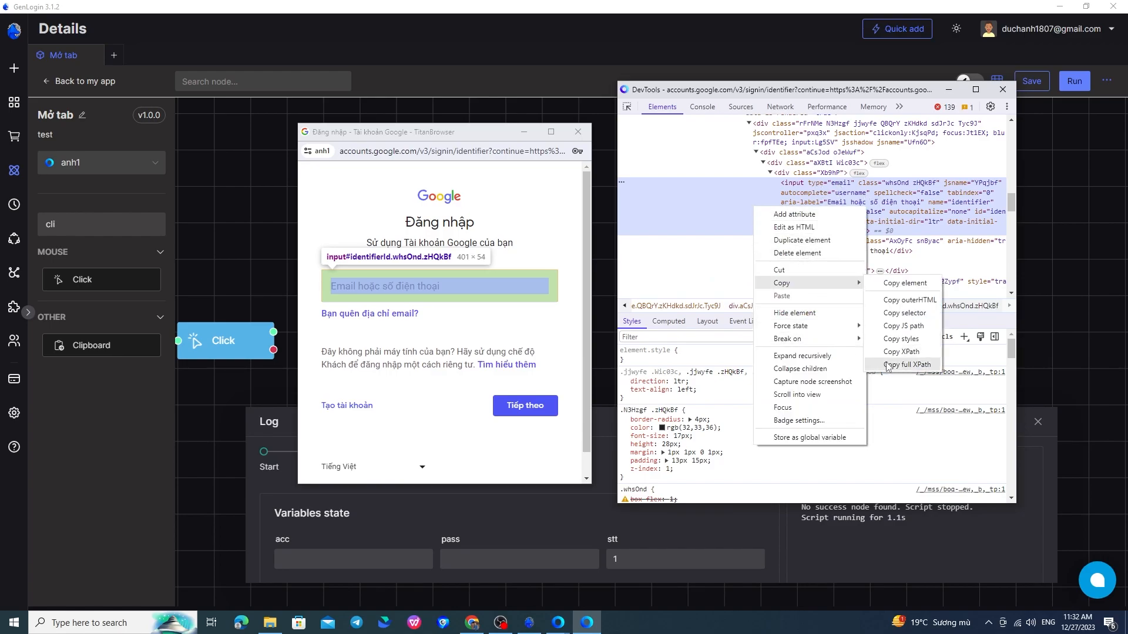
pyautogui.click(884, 358)
# Shift the Switch Page node left and move the existing Click node out of the way.
pyautogui.click(607, 262)
pyautogui.moveTo(481, 317); pyautogui.dragTo(441, 309)
pyautogui.moveTo(211, 337); pyautogui.dragTo(221, 312)
# Add a Click node targeting the email field's pasted XPath and connect Switch Page into it.
pyautogui.moveTo(118, 287); pyautogui.dragTo(614, 324)
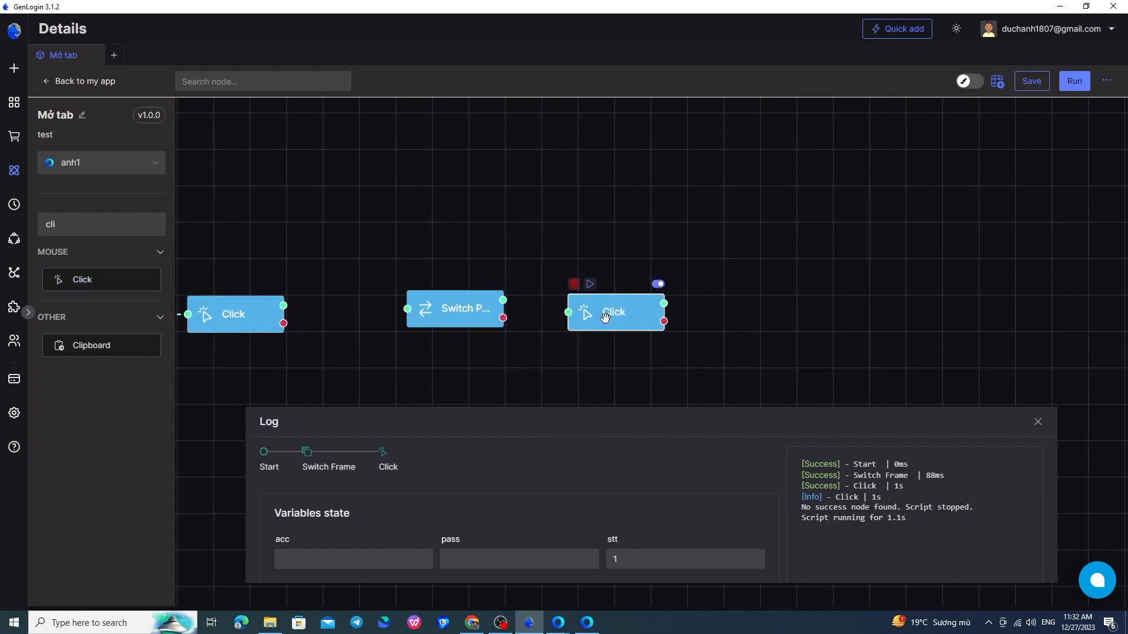
pyautogui.doubleClick(606, 321)
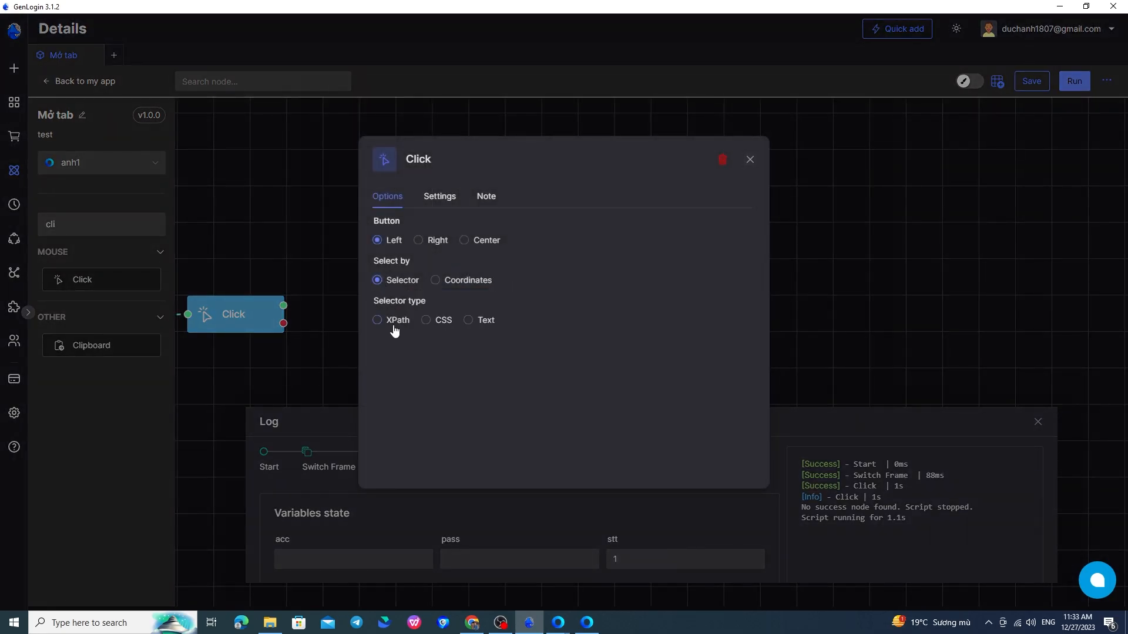
pyautogui.click(394, 326)
pyautogui.click(433, 358)
pyautogui.hotkey('ctrl', 'v')
pyautogui.click(750, 159)
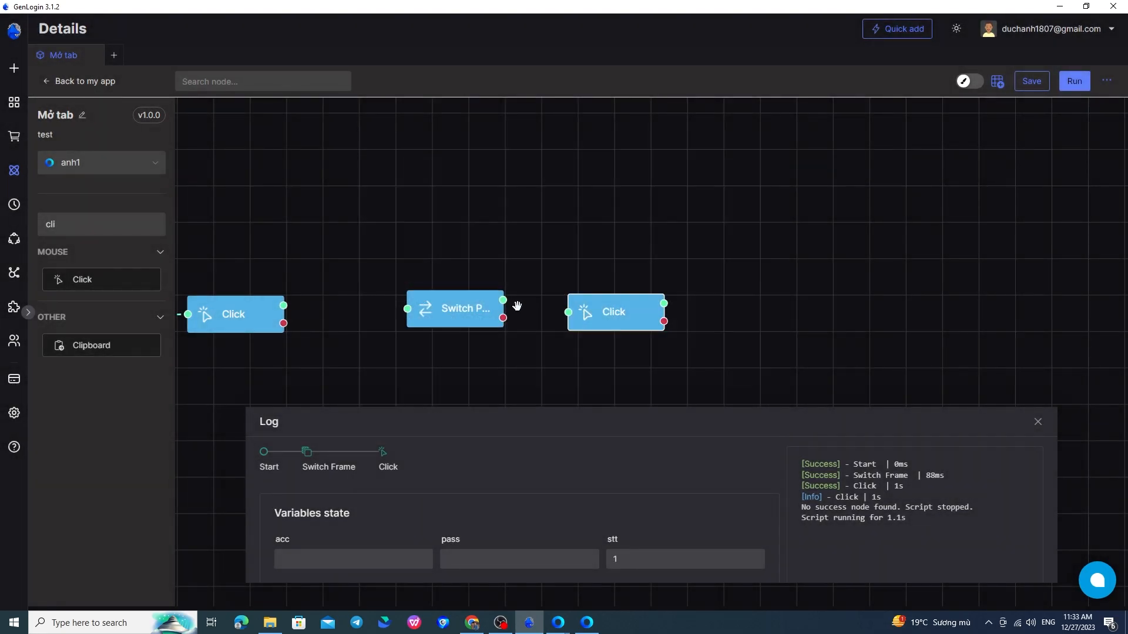
pyautogui.moveTo(504, 300); pyautogui.dragTo(606, 312)
pyautogui.doubleClick(605, 312)
pyautogui.click(439, 196)
pyautogui.click(438, 247)
pyautogui.click(830, 243)
# Add a Type text node entering 'gen' into the same email-field XPath, linked after Click.
pyautogui.click(590, 626)
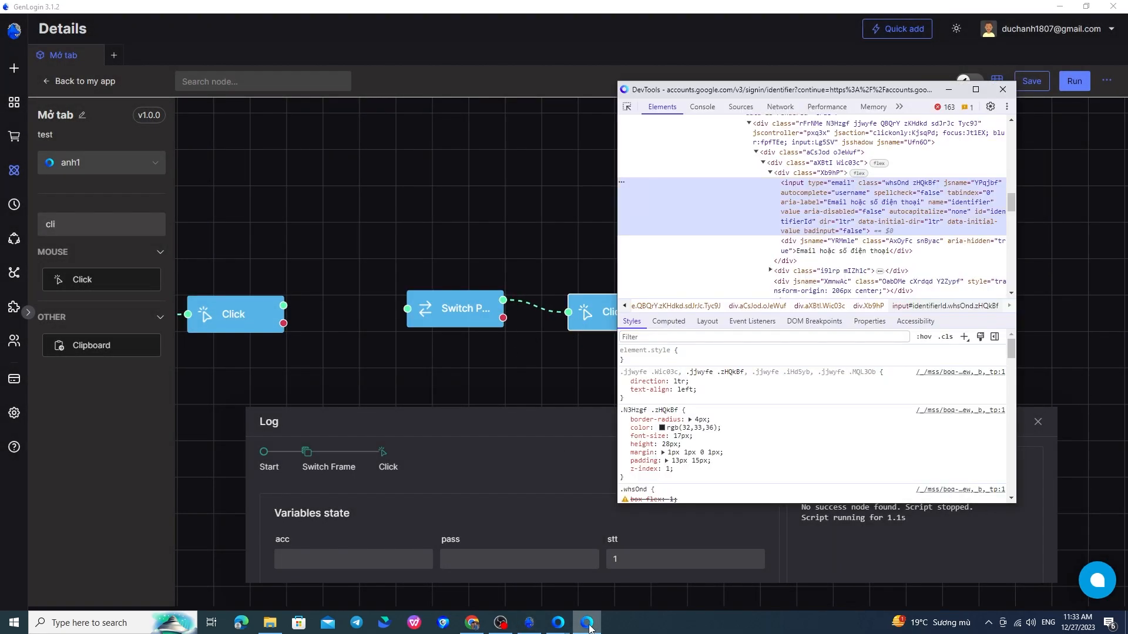
pyautogui.click(590, 626)
pyautogui.doubleClick(138, 224)
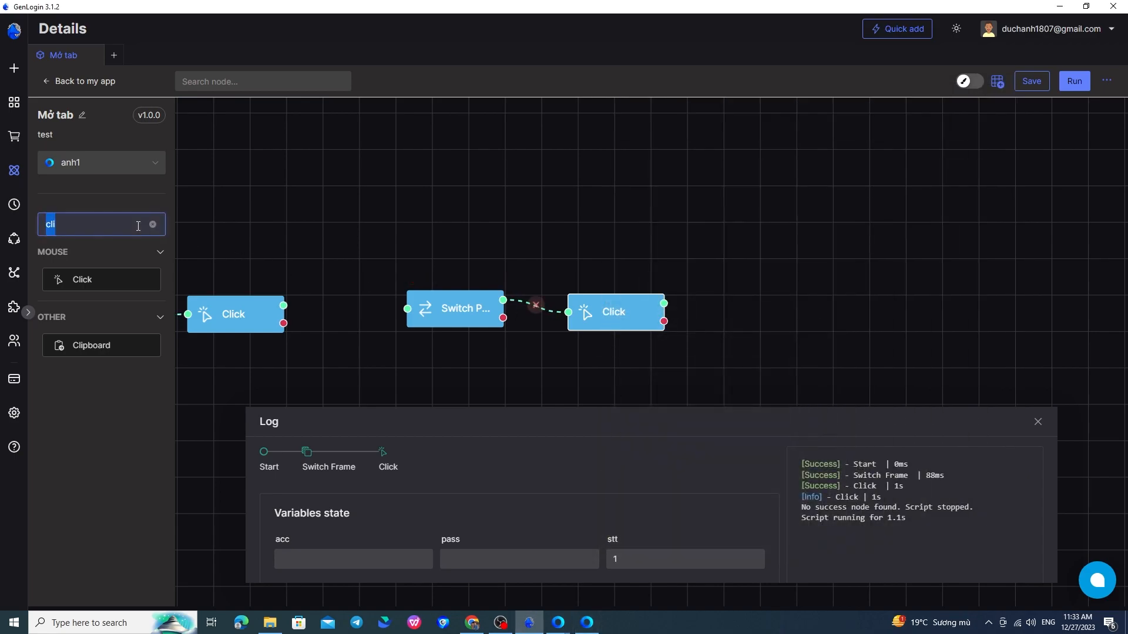
pyautogui.write('type')
pyautogui.moveTo(124, 279); pyautogui.dragTo(767, 307)
pyautogui.doubleClick(798, 331)
pyautogui.click(548, 300)
pyautogui.write('gen')
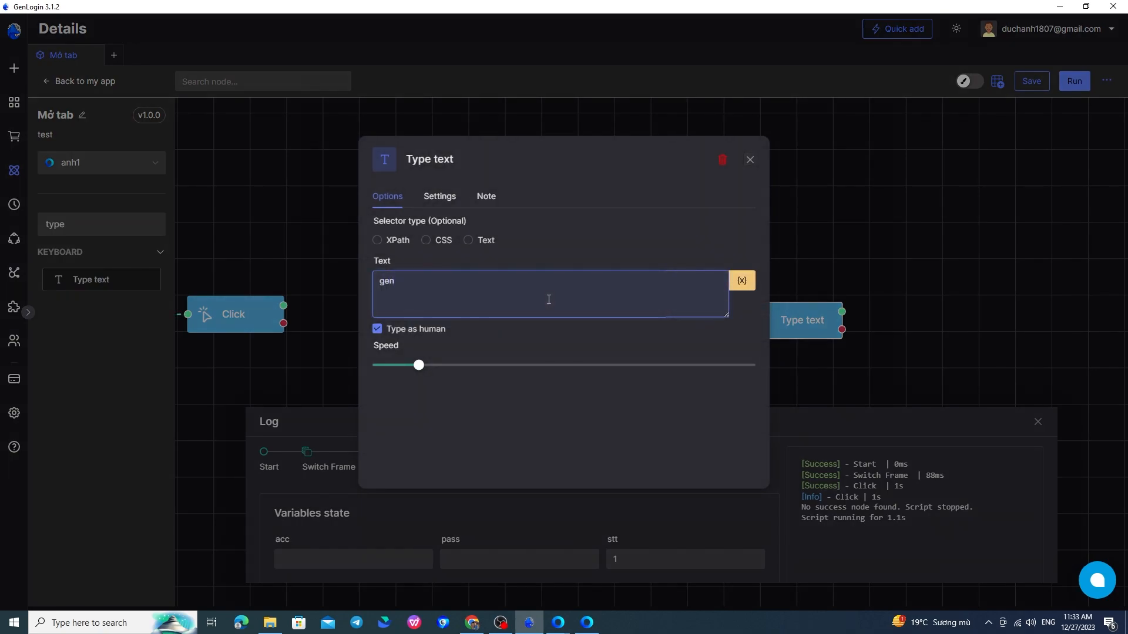
pyautogui.click(395, 244)
pyautogui.click(466, 279)
pyautogui.hotkey('ctrl', 'v')
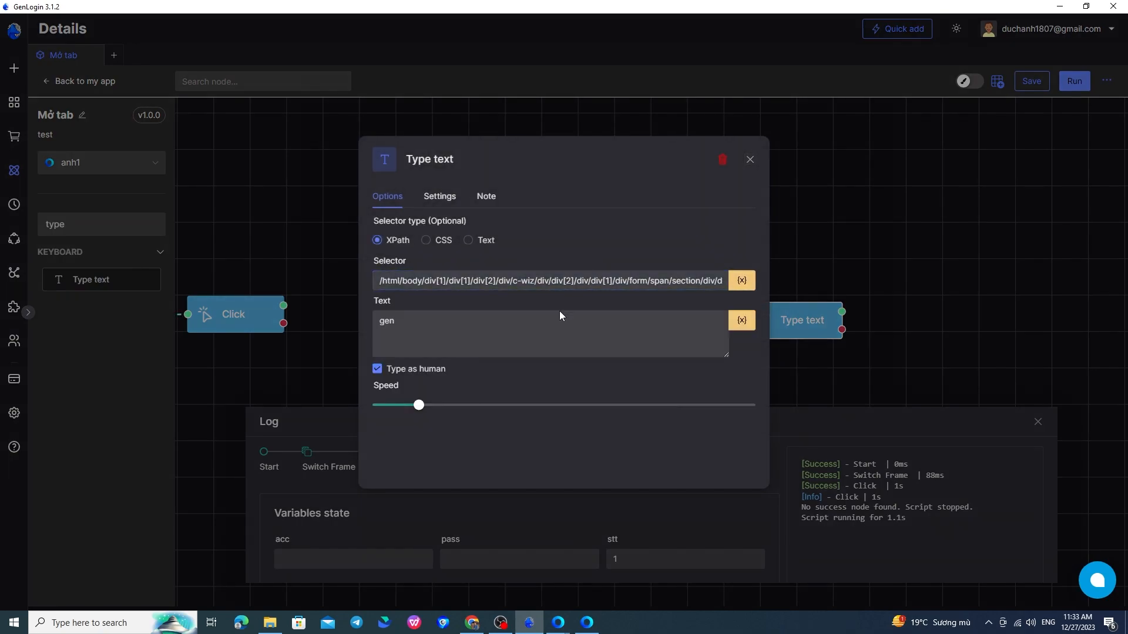
pyautogui.click(750, 159)
pyautogui.moveTo(663, 303); pyautogui.dragTo(754, 313)
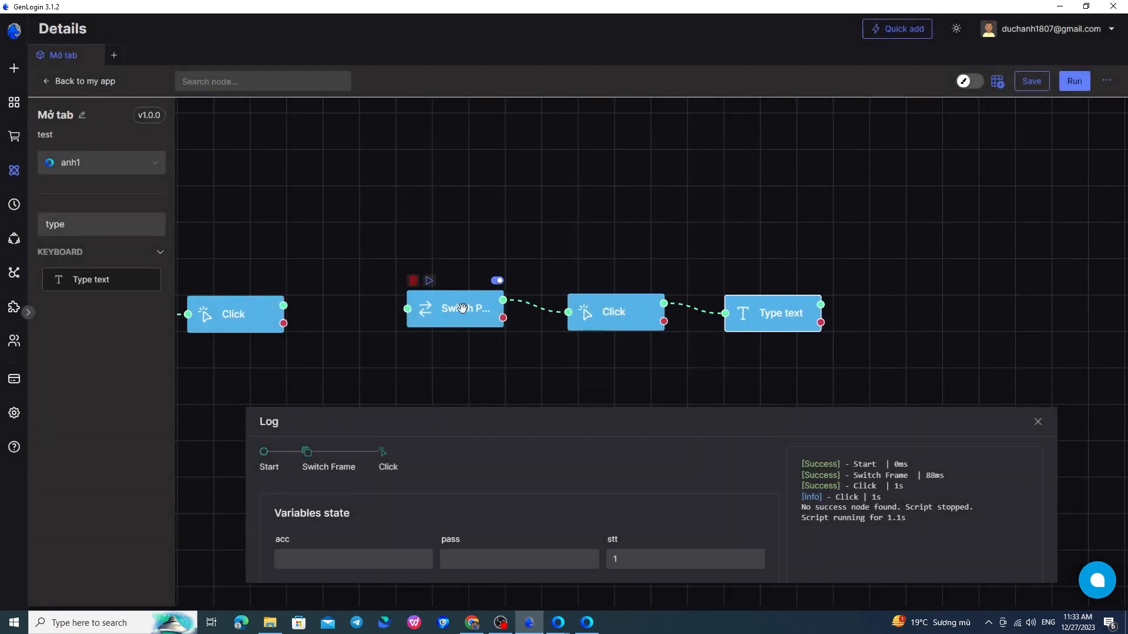
# Run the flow from Switch Page and check the Google sign-in window.
pyautogui.click(432, 284)
pyautogui.moveTo(560, 626)
pyautogui.click(609, 581)
# Search 'clo' and add a Close tab node connected after Type text.
pyautogui.moveTo(475, 127); pyautogui.dragTo(309, 134)
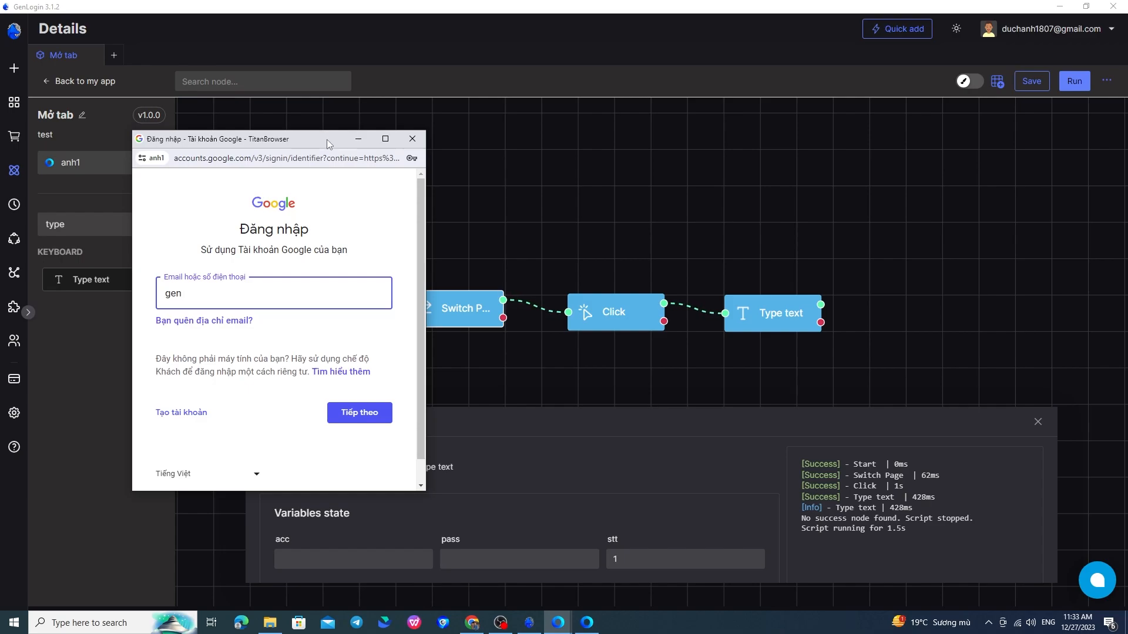
pyautogui.moveTo(329, 140); pyautogui.dragTo(469, 135)
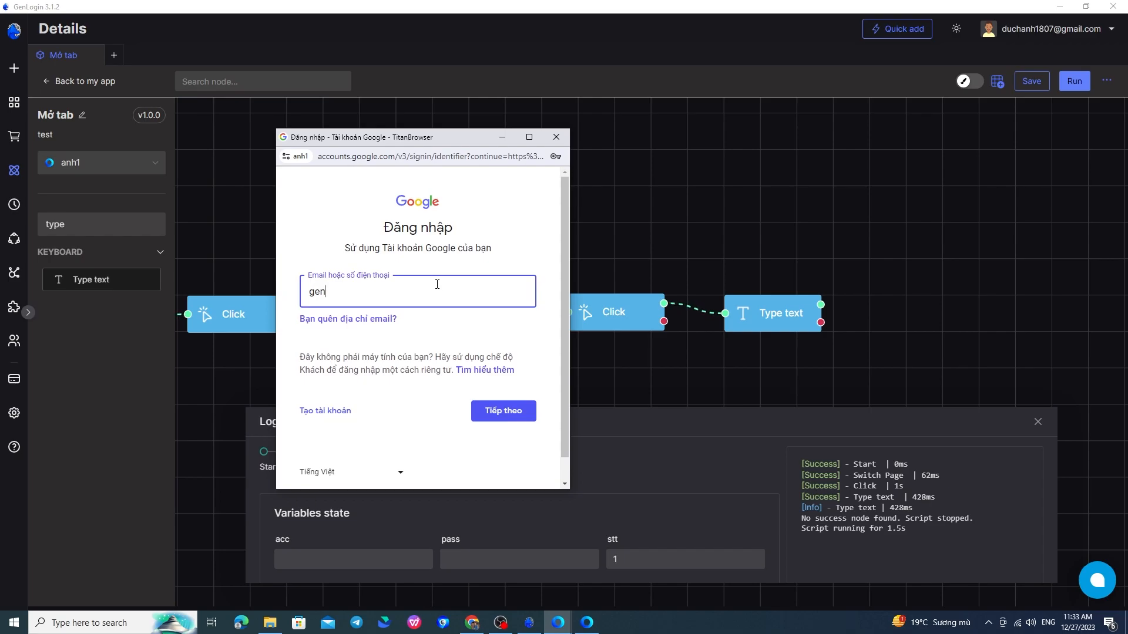
pyautogui.click(735, 345)
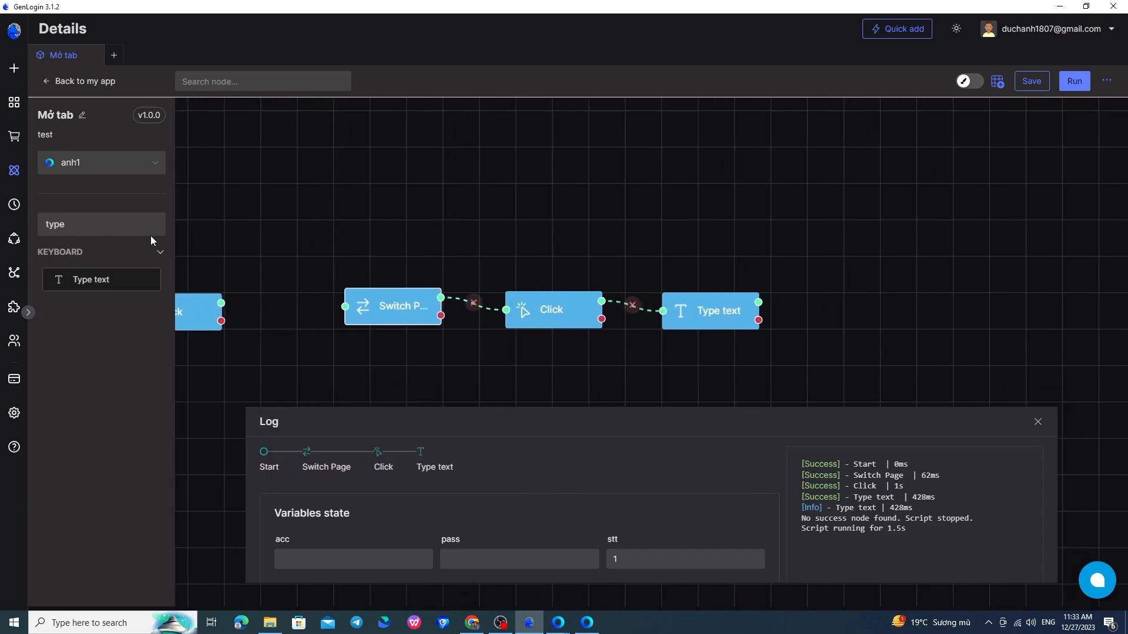
pyautogui.doubleClick(119, 228)
pyautogui.write('clo')
pyautogui.moveTo(138, 279); pyautogui.dragTo(832, 306)
pyautogui.moveTo(758, 302); pyautogui.dragTo(797, 309)
pyautogui.moveTo(795, 229); pyautogui.dragTo(767, 217)
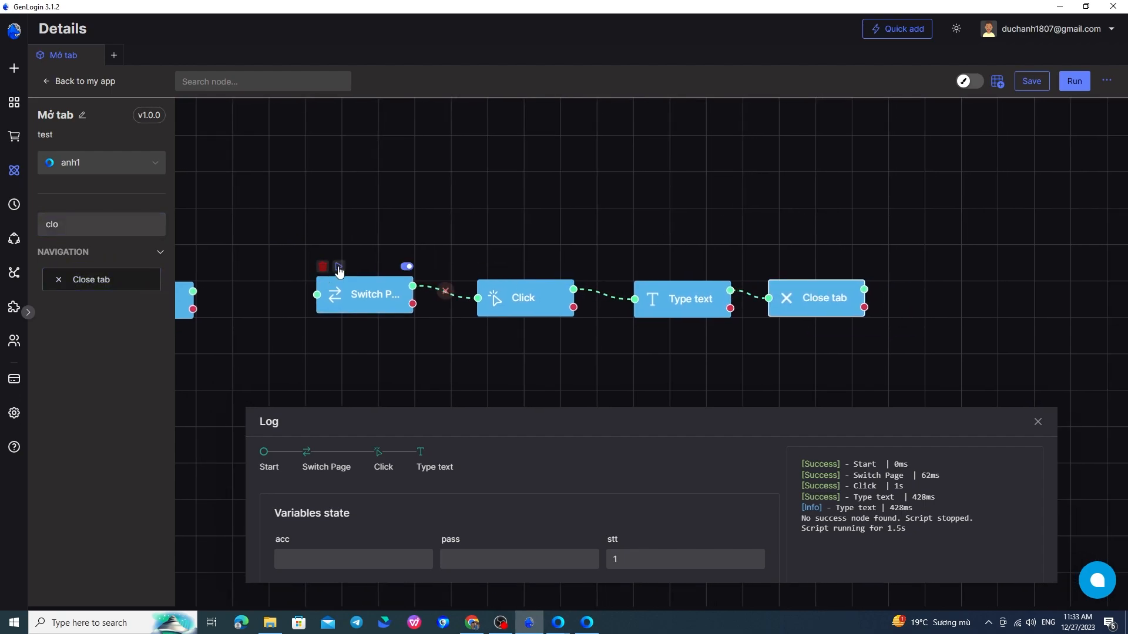
# Rerun the flow from Switch Page and check that 'gen' was typed into the sign-in email field.
pyautogui.click(338, 267)
pyautogui.moveTo(569, 625)
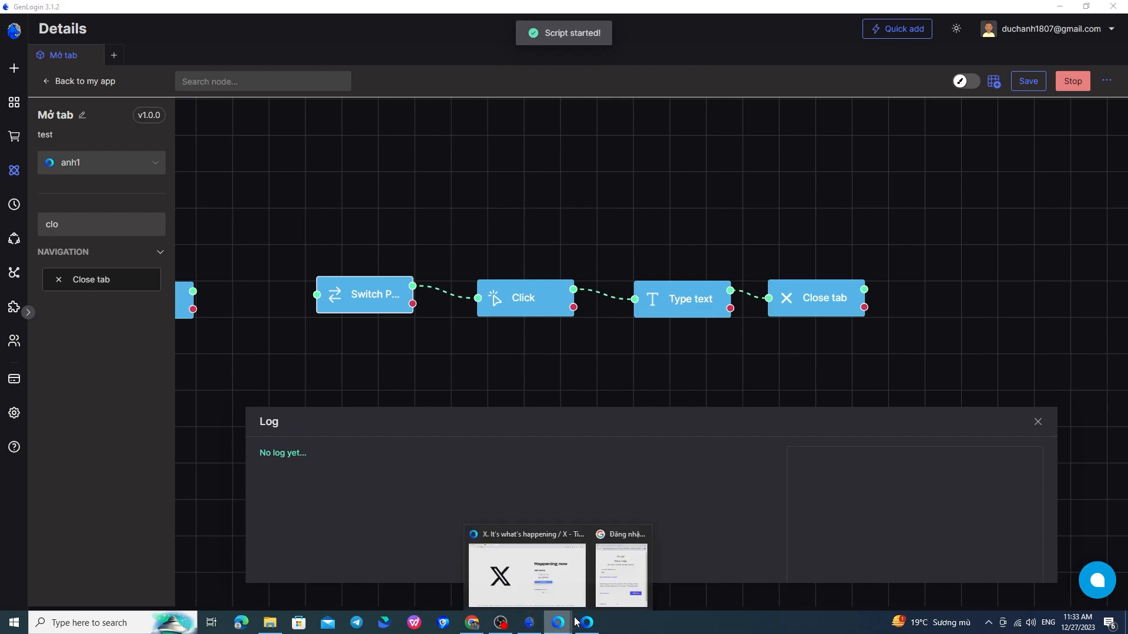
pyautogui.click(608, 591)
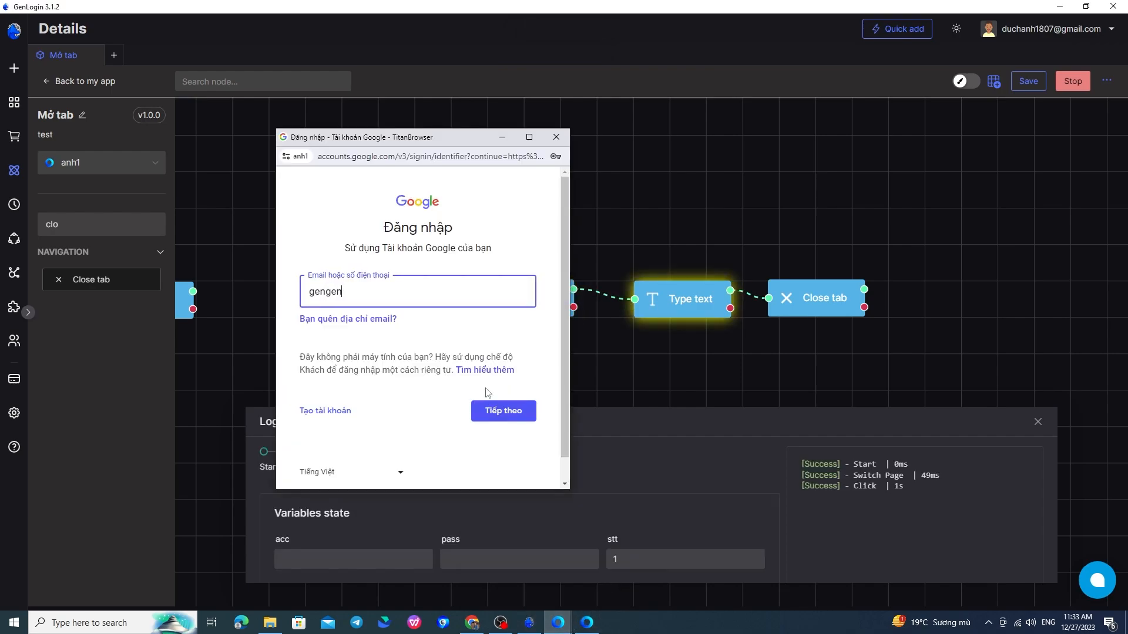
pyautogui.click(558, 623)
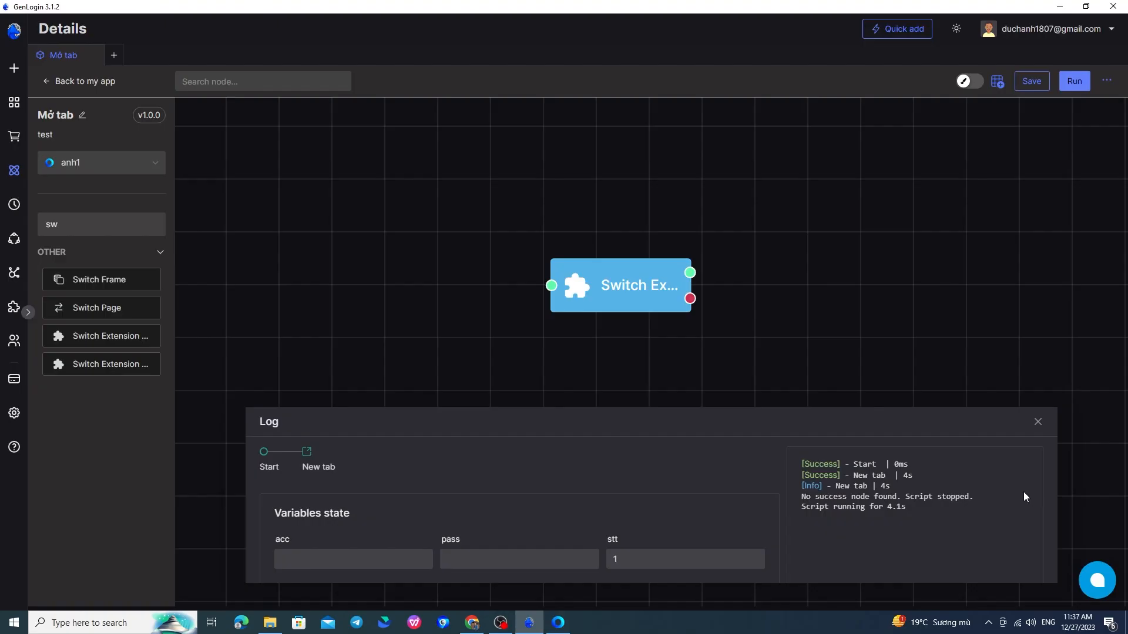
# Move the Switch Extension popup node slightly left and pan to see the whole flow.
pyautogui.moveTo(669, 303); pyautogui.dragTo(622, 305)
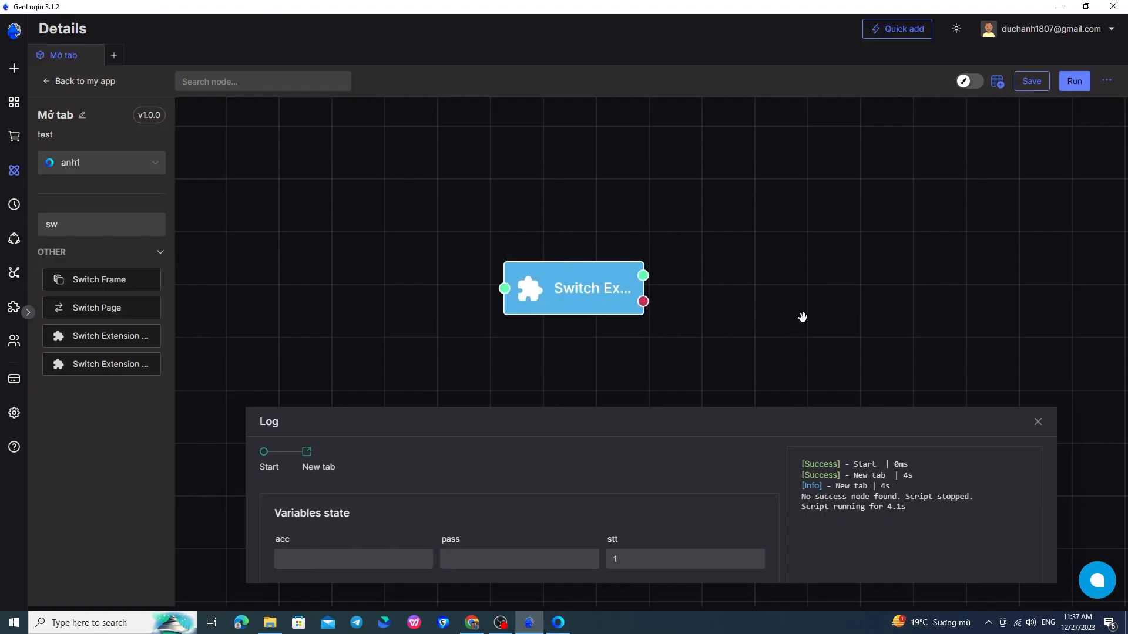
pyautogui.scroll(-4, 713, 296)
pyautogui.moveTo(728, 221); pyautogui.dragTo(713, 279)
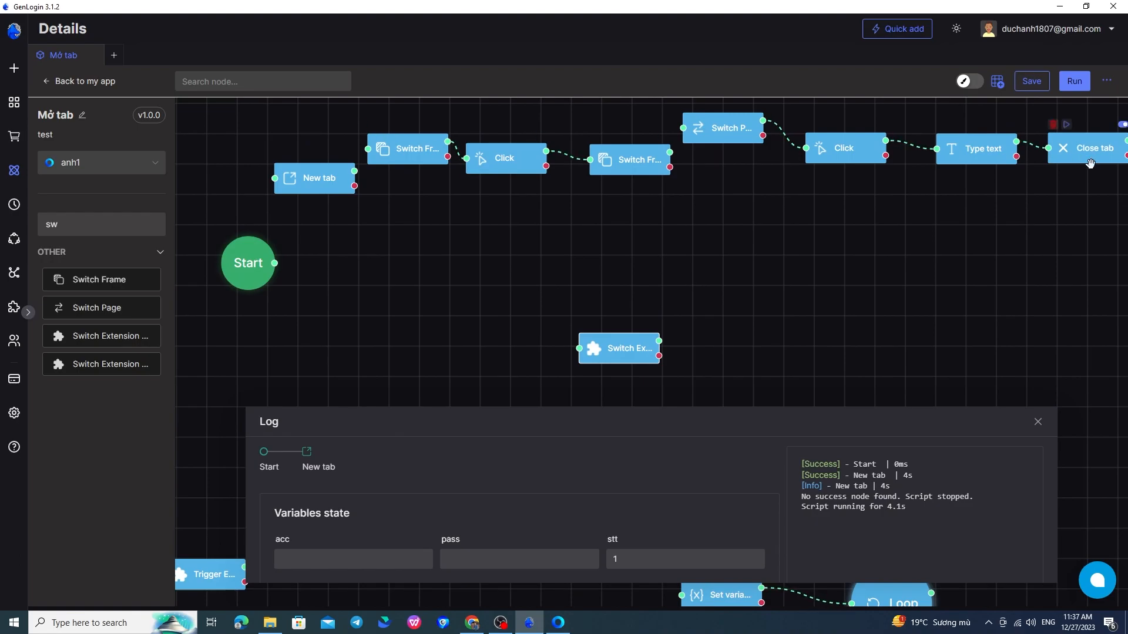
pyautogui.scroll(3, 734, 305)
# Try Auto, then keep Manual popup handling on the extension popup page, and close the settings.
pyautogui.click(650, 312)
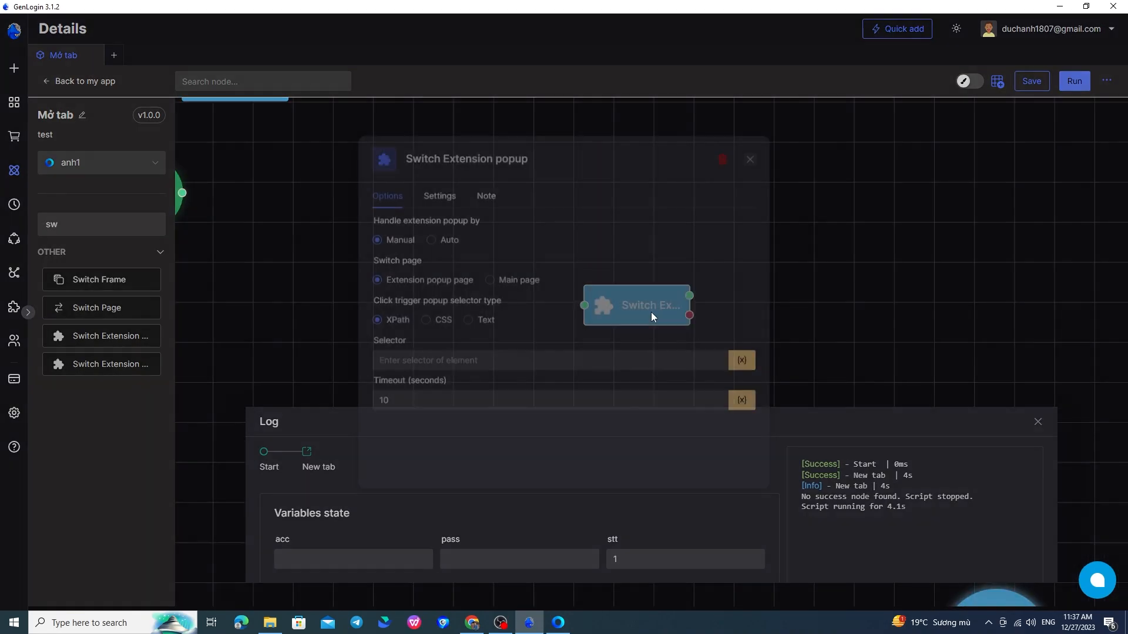
pyautogui.click(432, 240)
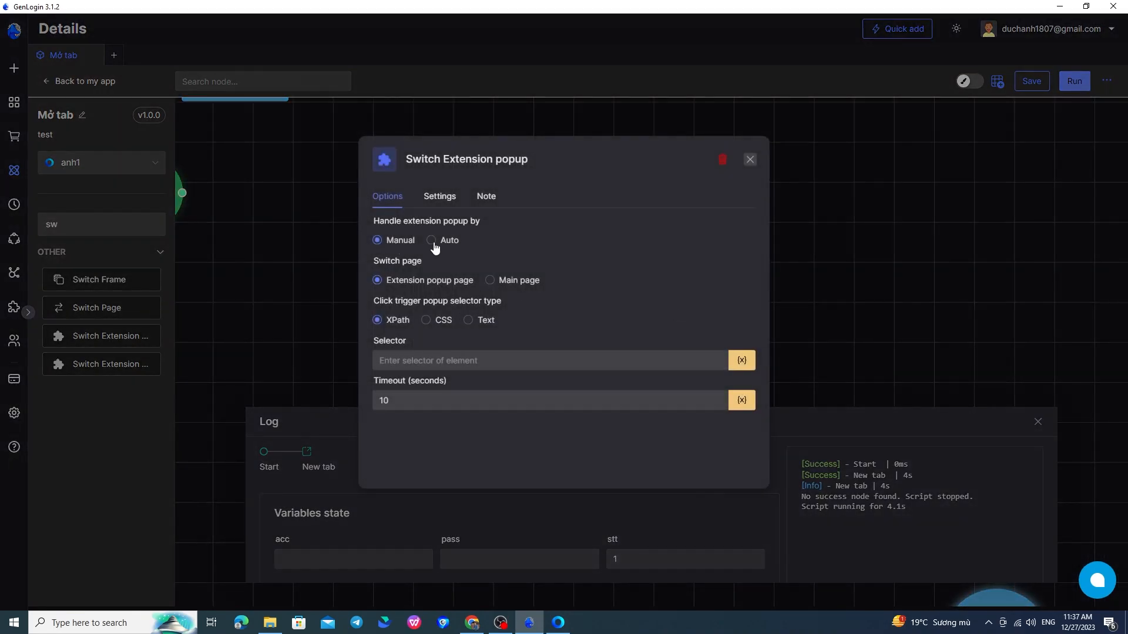
pyautogui.click(398, 243)
pyautogui.click(511, 302)
pyautogui.click(558, 623)
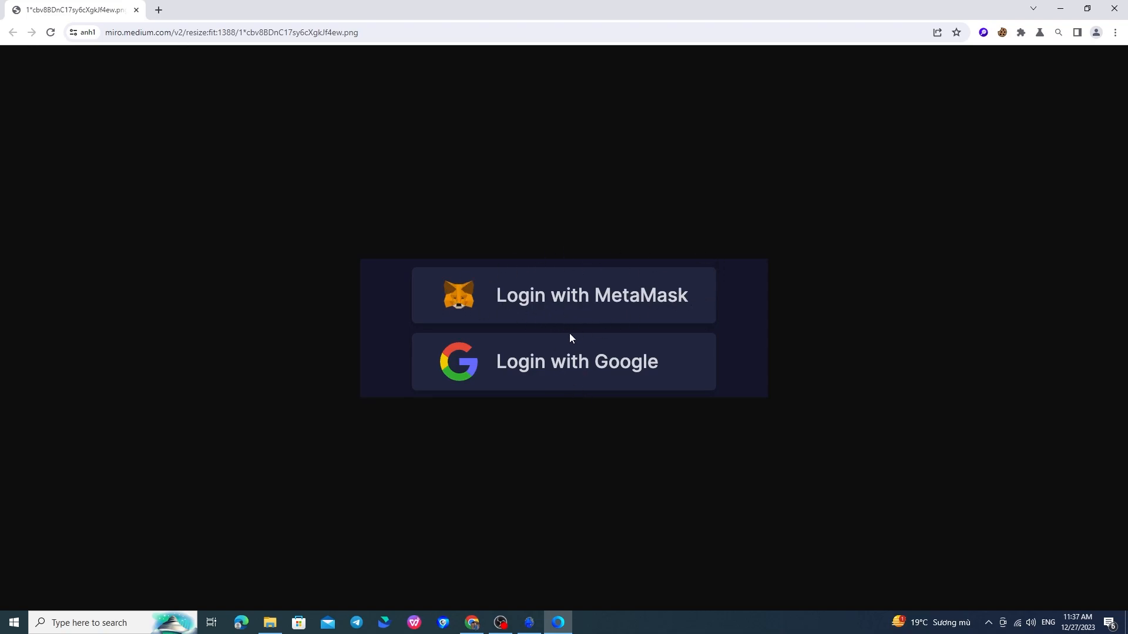
pyautogui.click(531, 621)
pyautogui.click(432, 361)
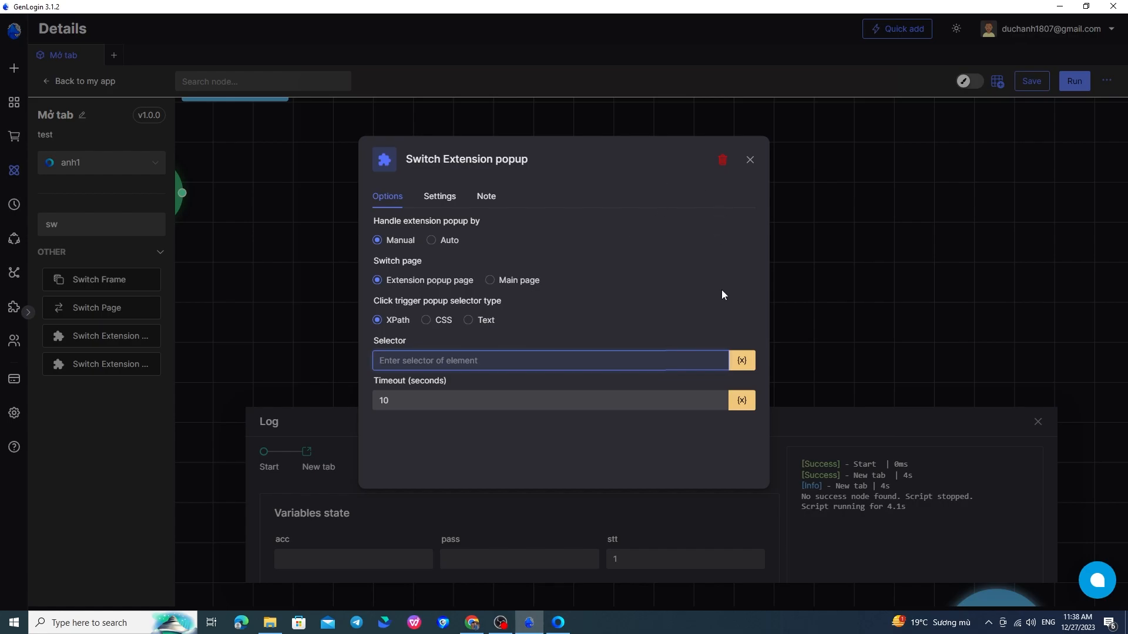
pyautogui.click(751, 159)
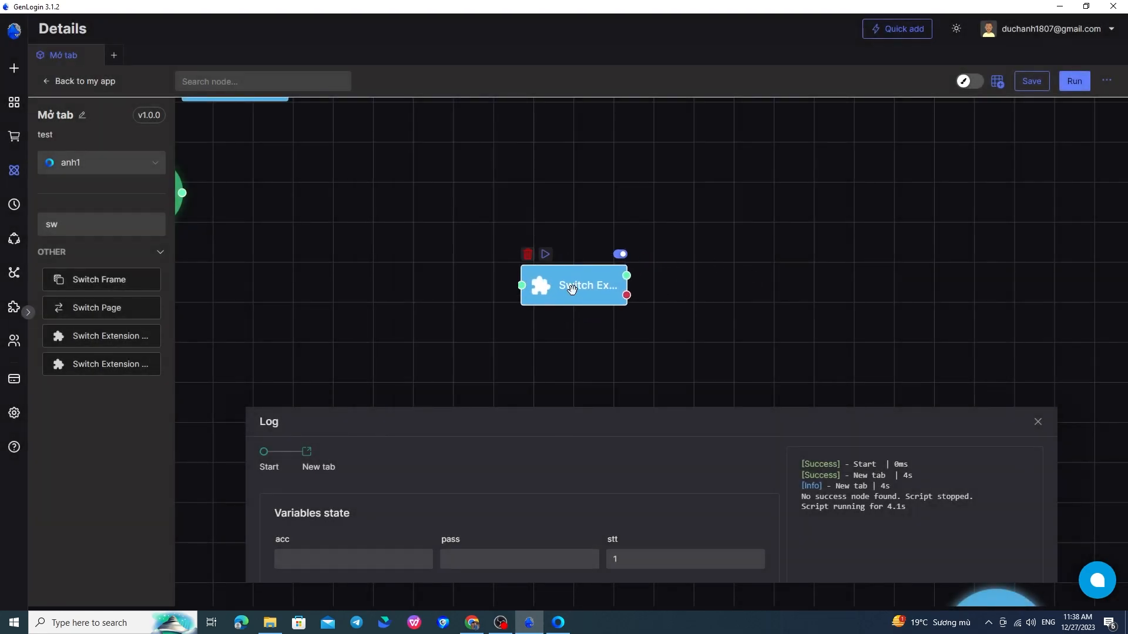
# Add a Trigger Extension node to the Mở tab flow canvas.
pyautogui.doubleClick(132, 224)
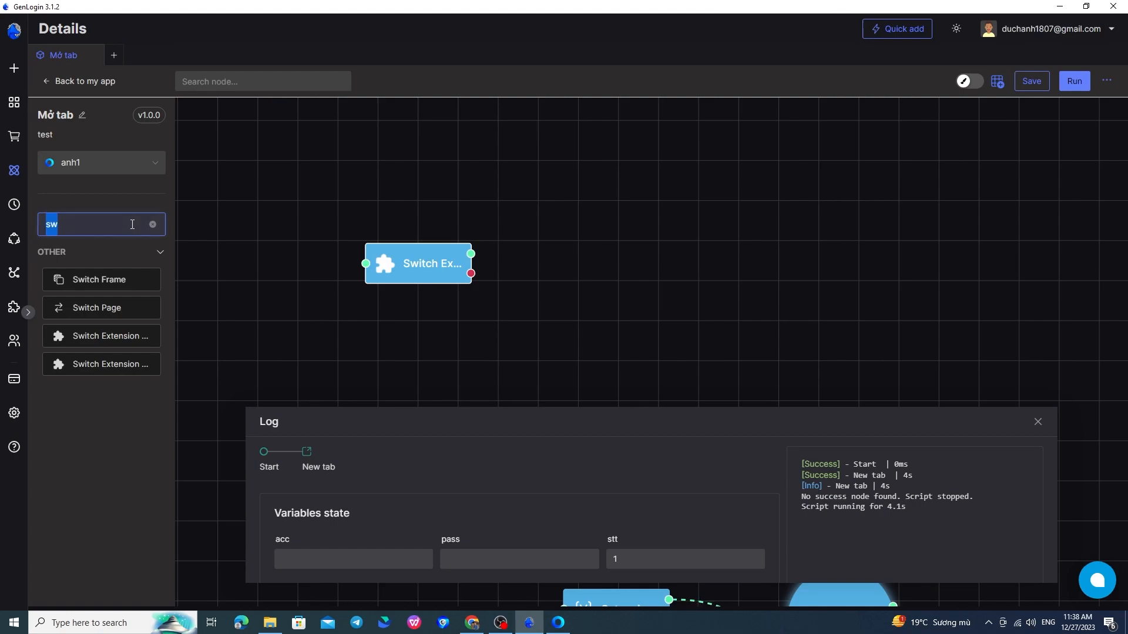
pyautogui.write('ex')
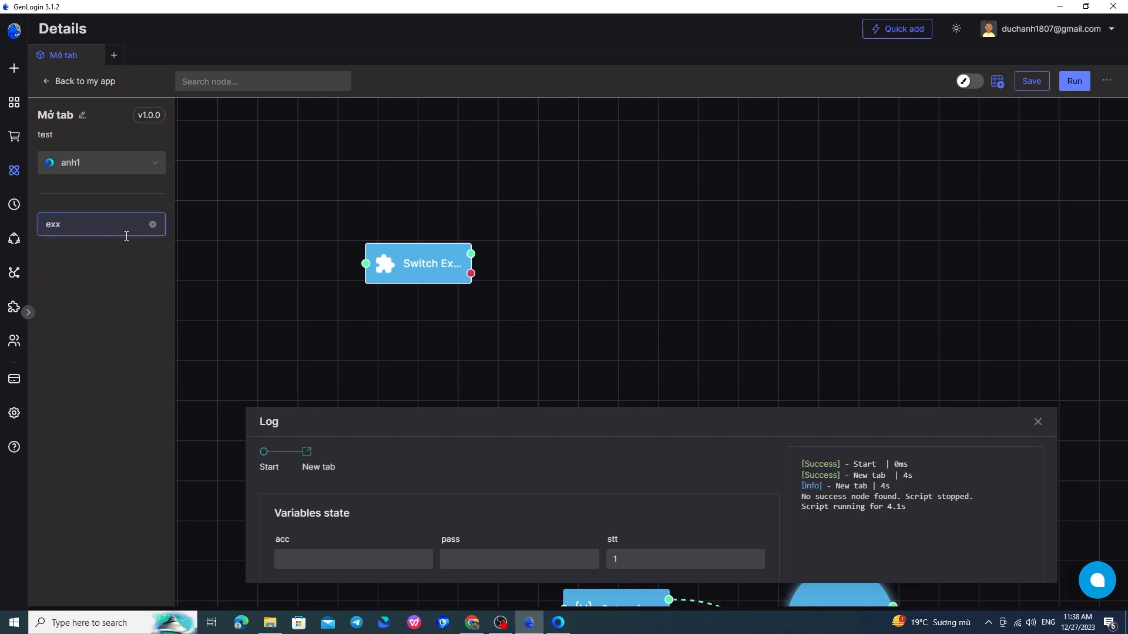
pyautogui.write('t')
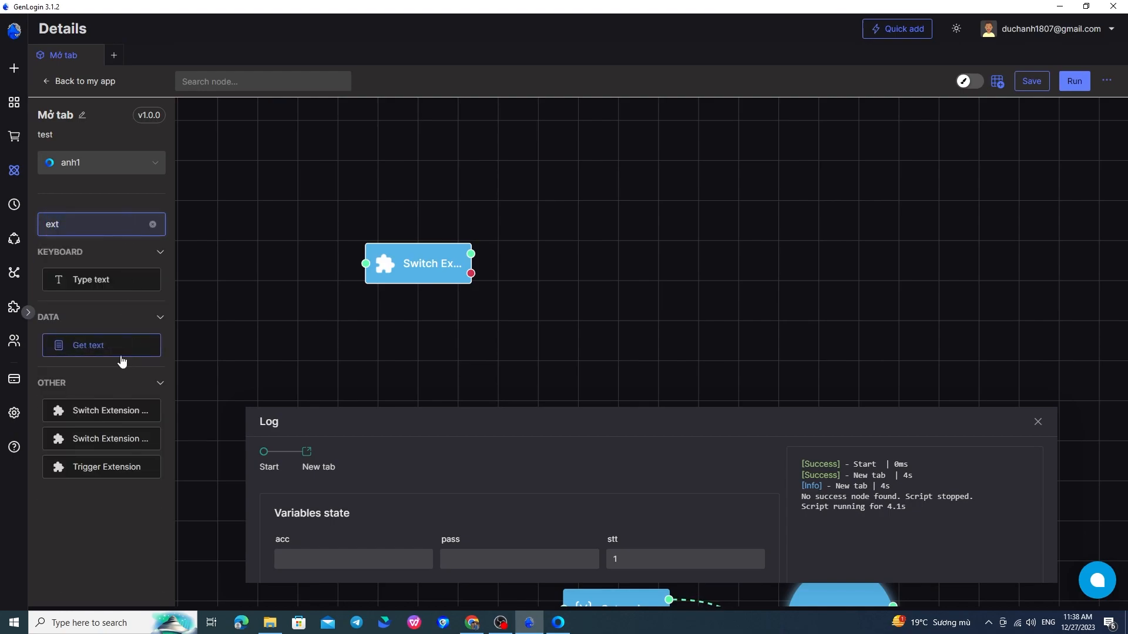
pyautogui.moveTo(136, 470); pyautogui.dragTo(617, 271)
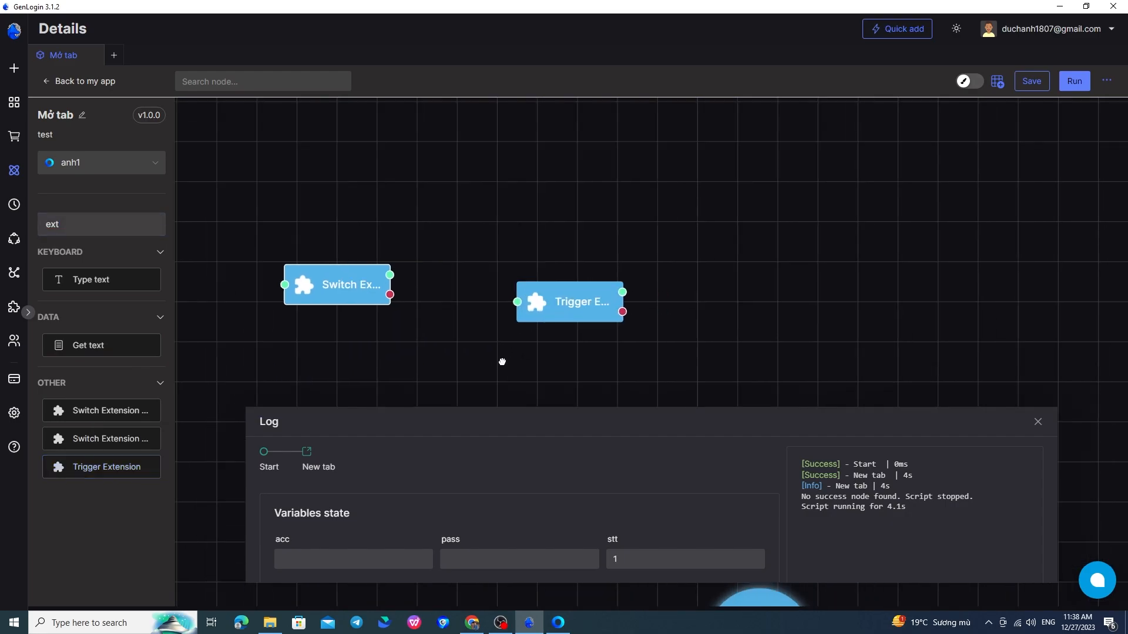
pyautogui.moveTo(570, 305); pyautogui.dragTo(570, 301)
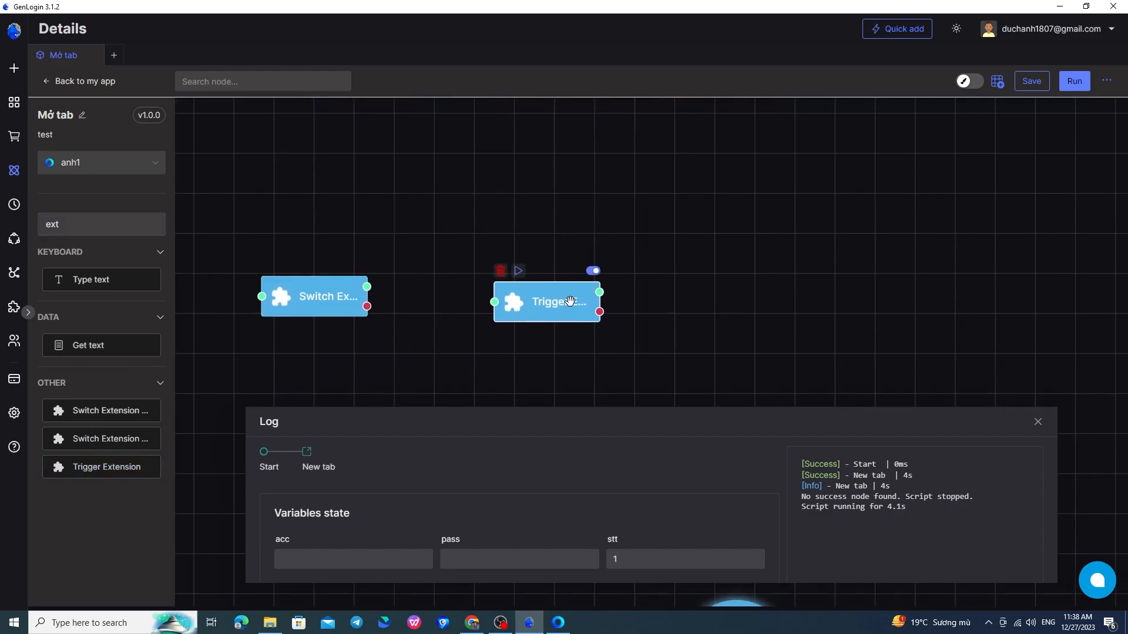
pyautogui.doubleClick(569, 301)
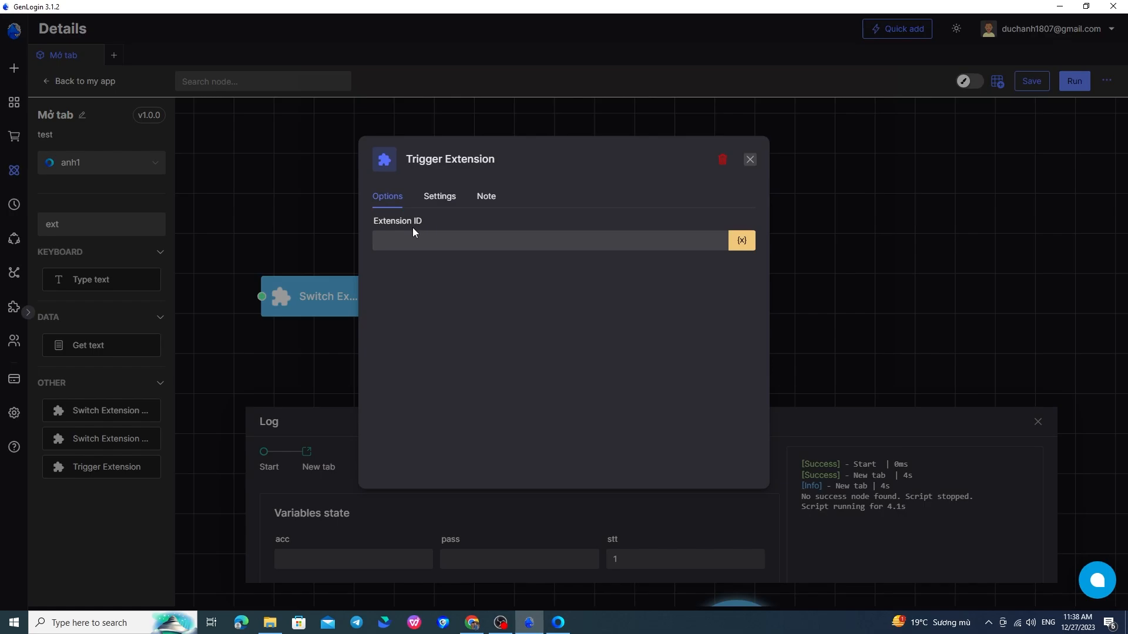
pyautogui.click(750, 159)
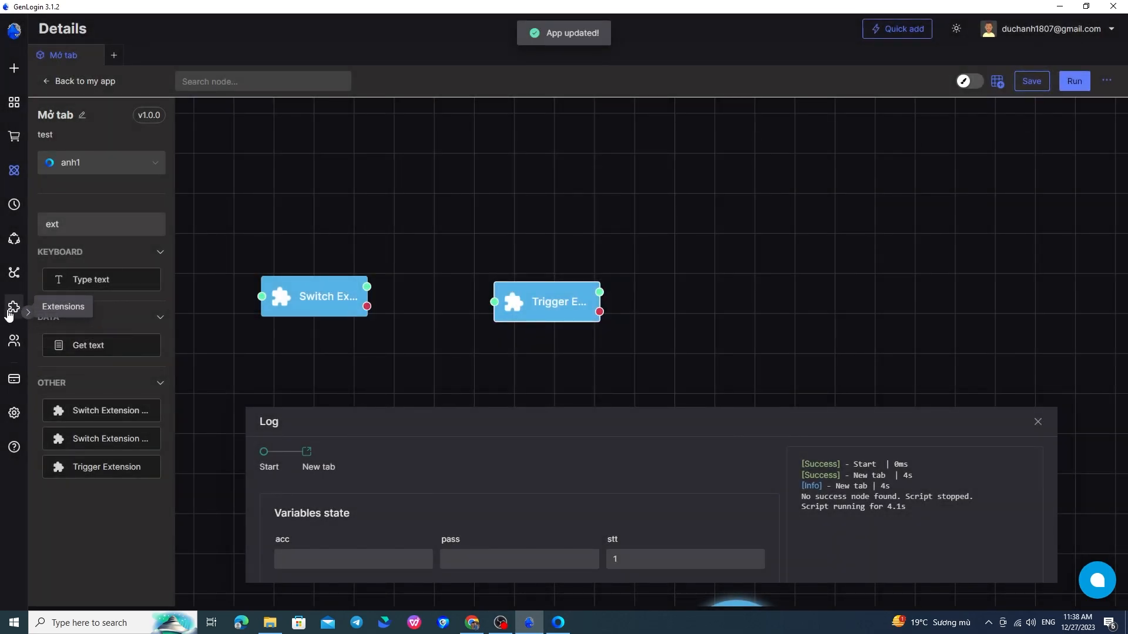
# Copy the Cookie-Editor extension's ID and return to the Mở tab node editor.
pyautogui.click(10, 312)
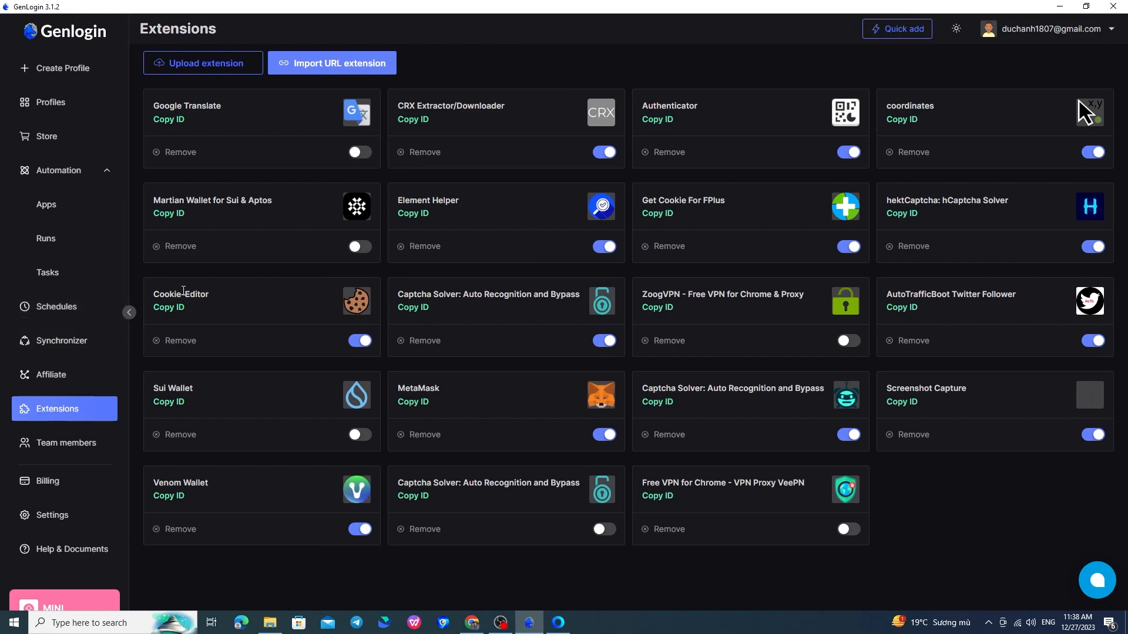
pyautogui.click(171, 315)
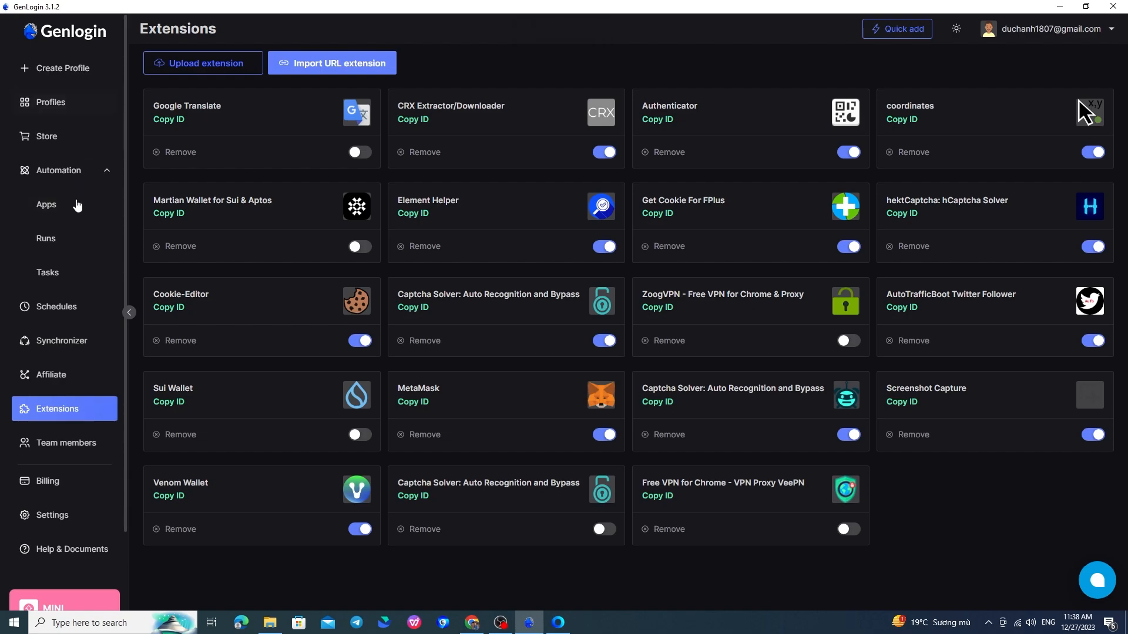
pyautogui.click(75, 206)
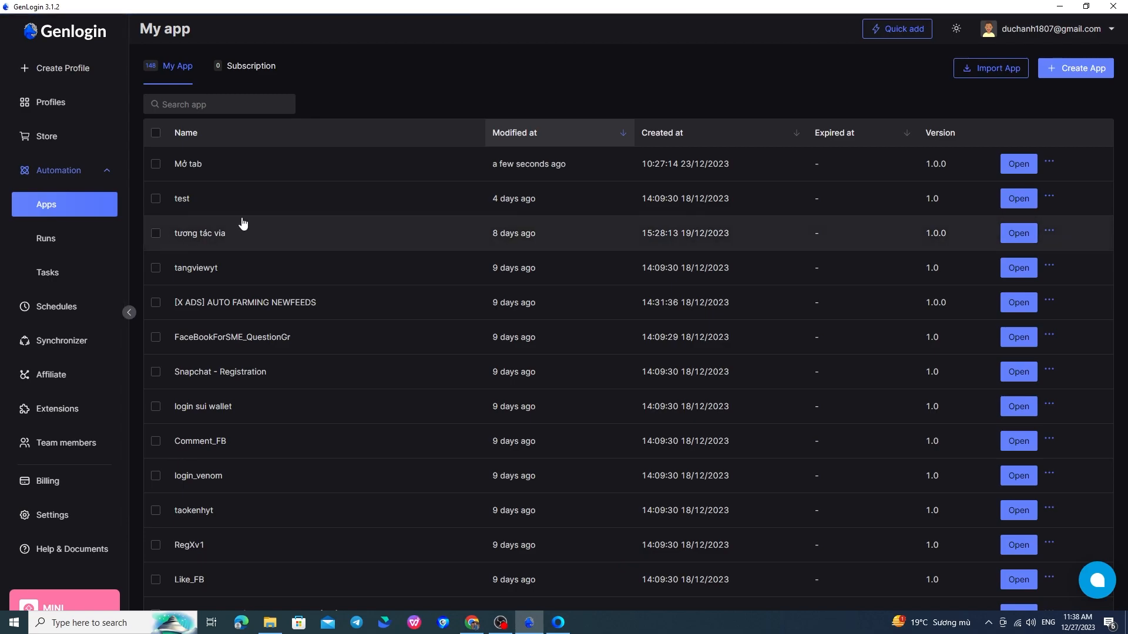
pyautogui.click(291, 170)
pyautogui.click(967, 94)
# Paste the Cookie-Editor ID into the Trigger Extension node's Extension ID field.
pyautogui.moveTo(588, 326); pyautogui.dragTo(523, 369)
pyautogui.scroll(6, 556, 319)
pyautogui.moveTo(485, 324); pyautogui.dragTo(395, 377)
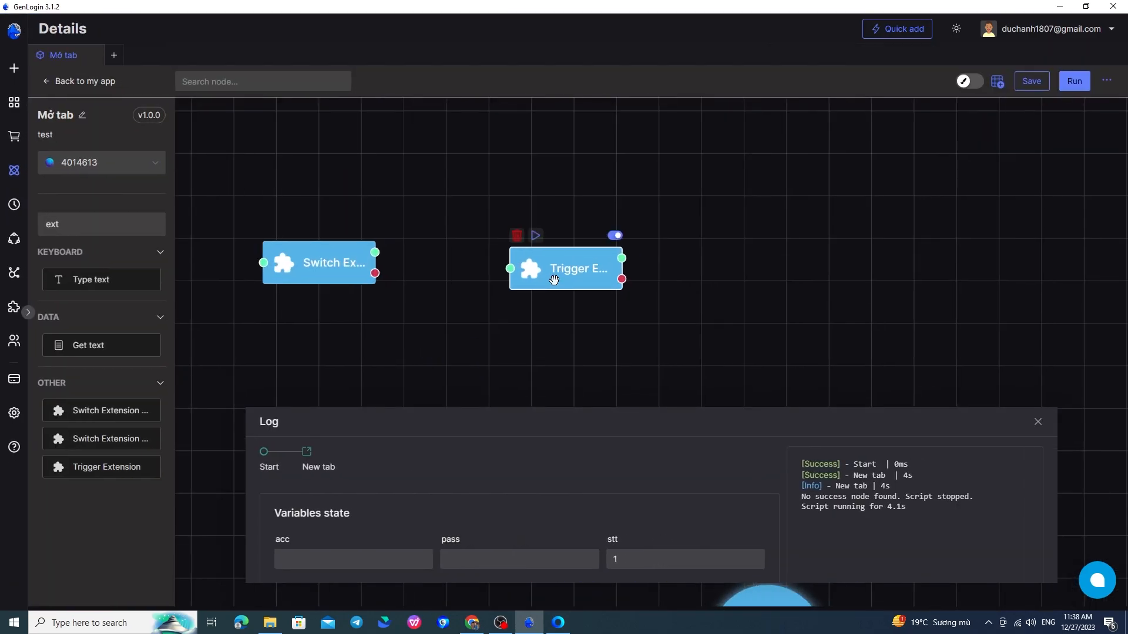
pyautogui.doubleClick(567, 267)
pyautogui.click(522, 242)
pyautogui.hotkey('ctrl', 'v')
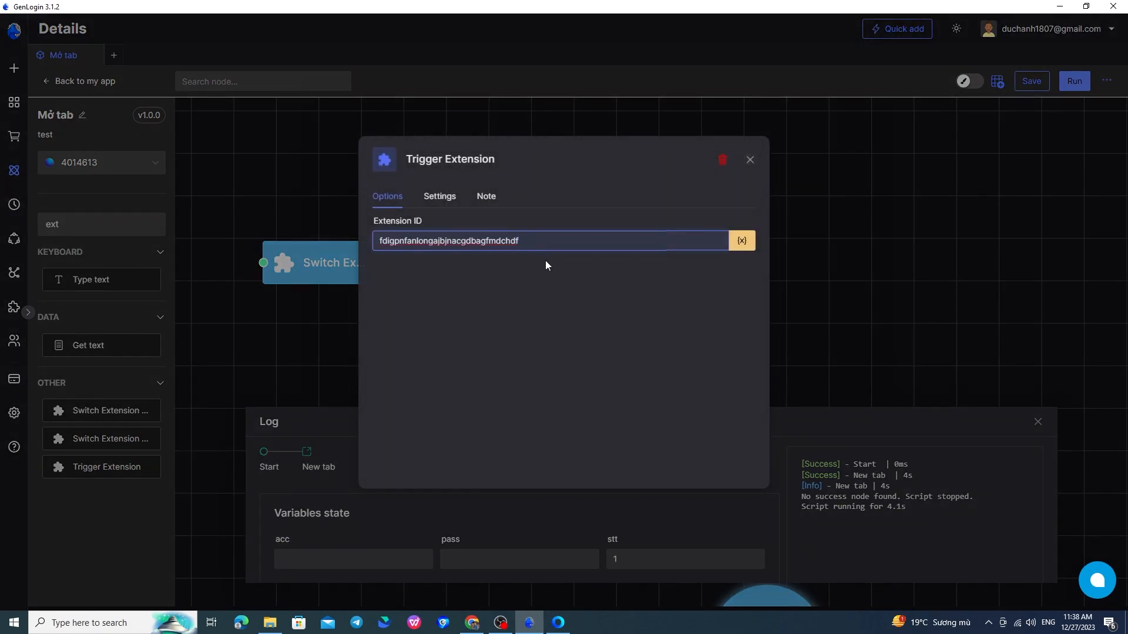
pyautogui.click(750, 160)
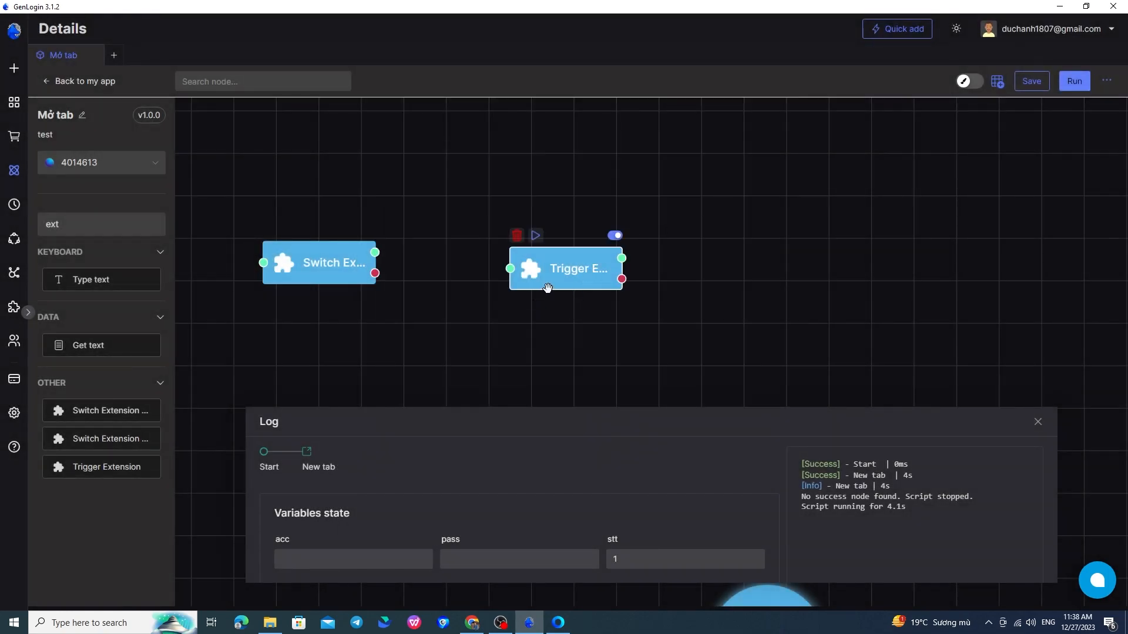
# Close the old browser window and run the flow from the Trigger node.
pyautogui.click(558, 624)
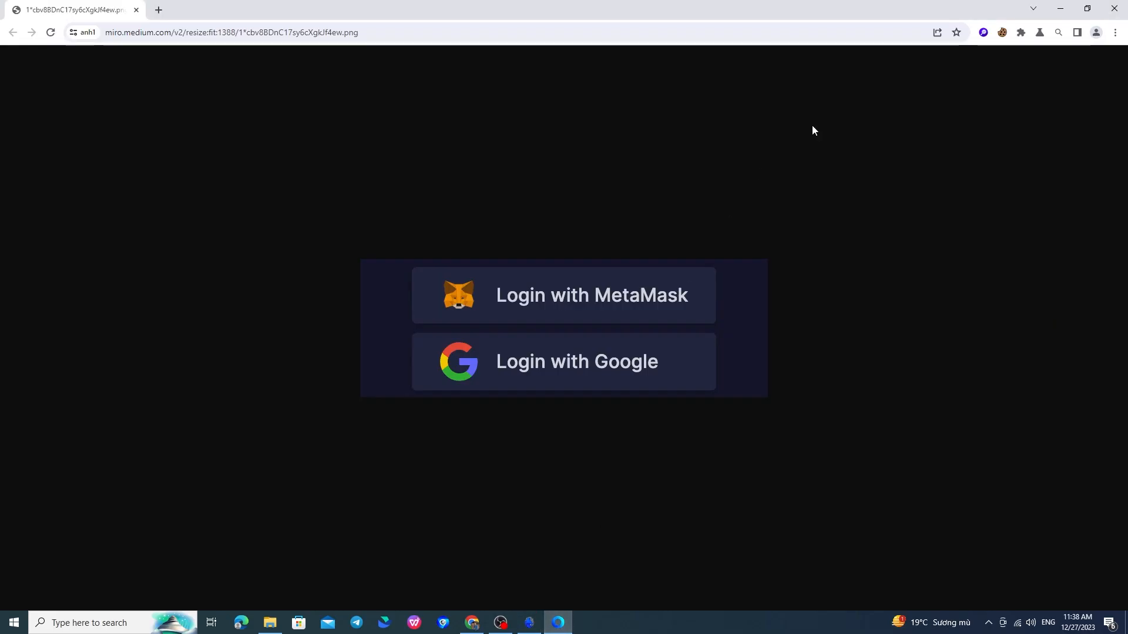
pyautogui.click(1114, 8)
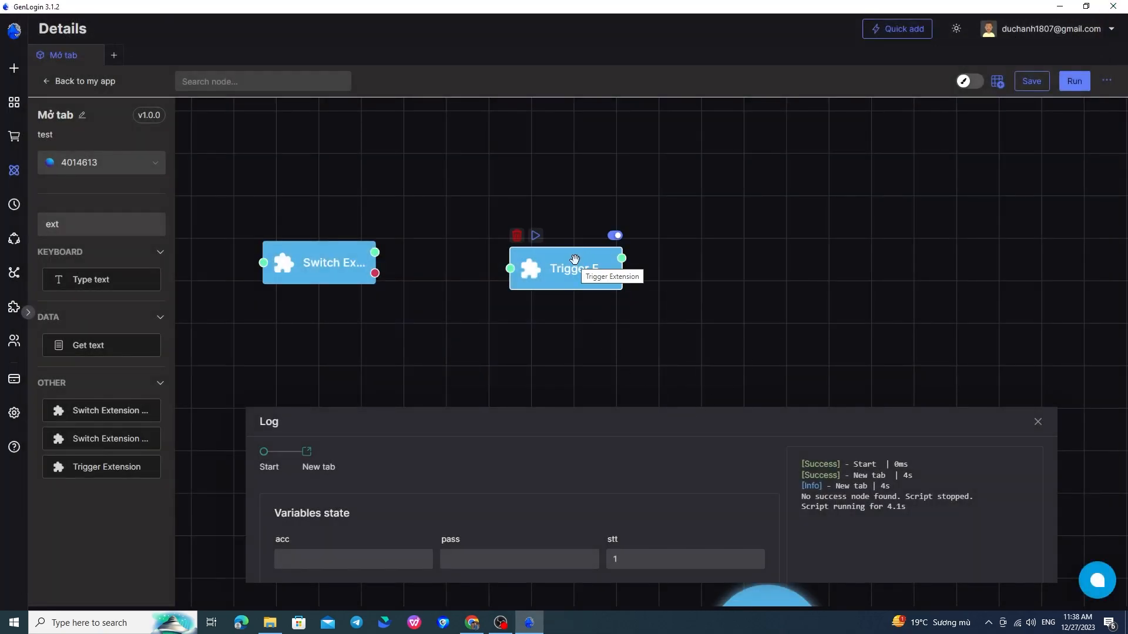
pyautogui.click(536, 236)
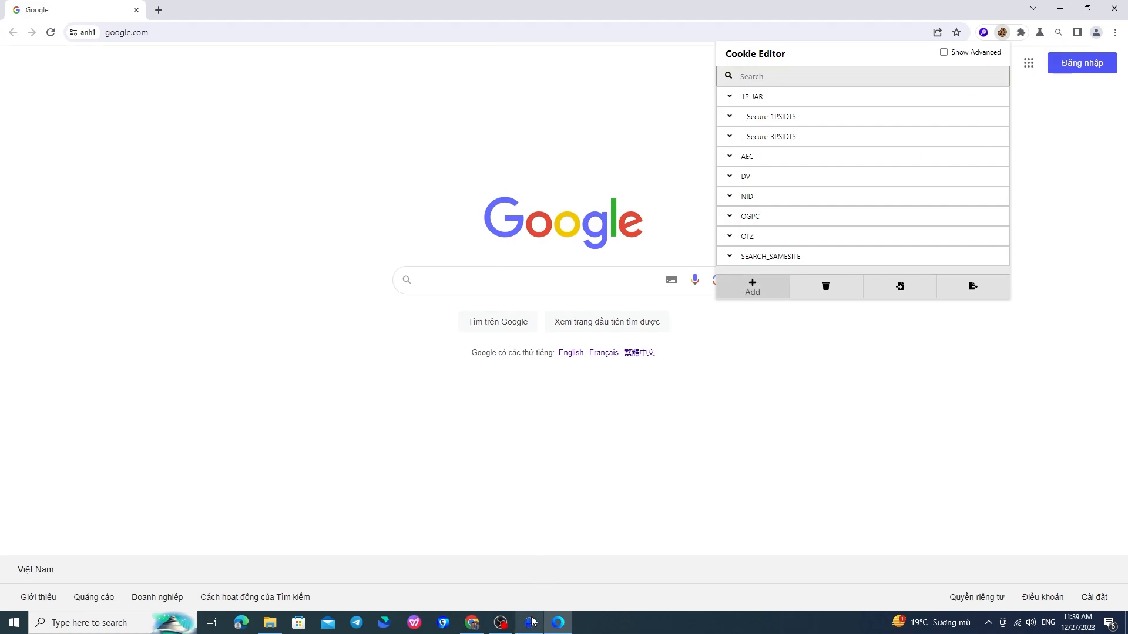
pyautogui.click(500, 622)
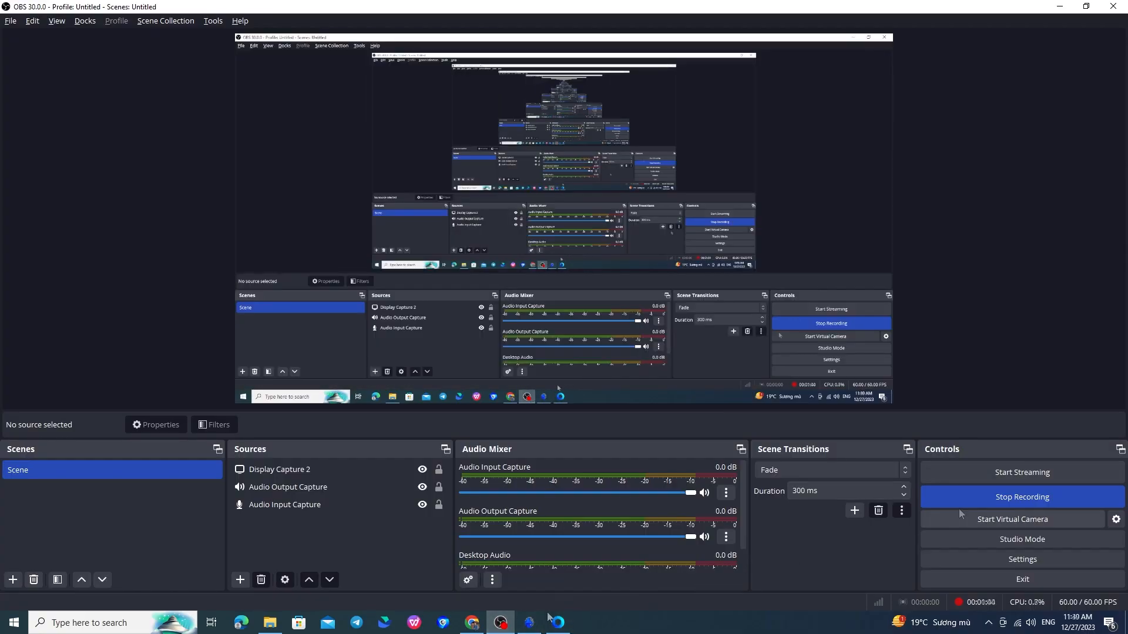
pyautogui.click(529, 623)
pyautogui.click(115, 224)
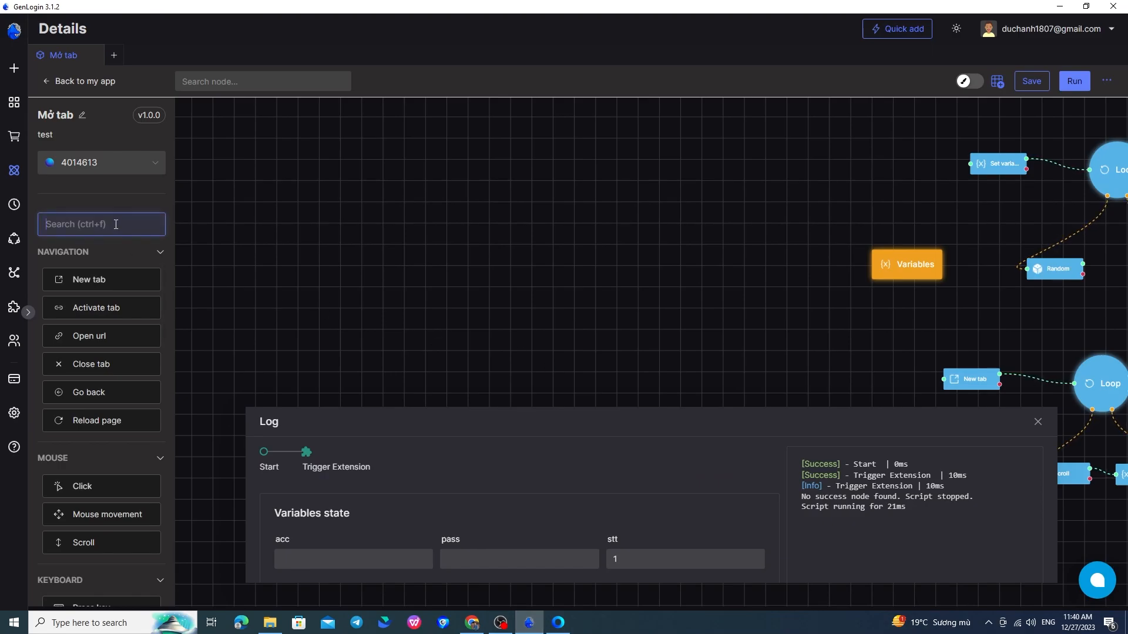
# Add an If node to the canvas via the 'if' search.
pyautogui.write('if')
pyautogui.moveTo(101, 279); pyautogui.dragTo(559, 275)
pyautogui.scroll(4, 563, 284)
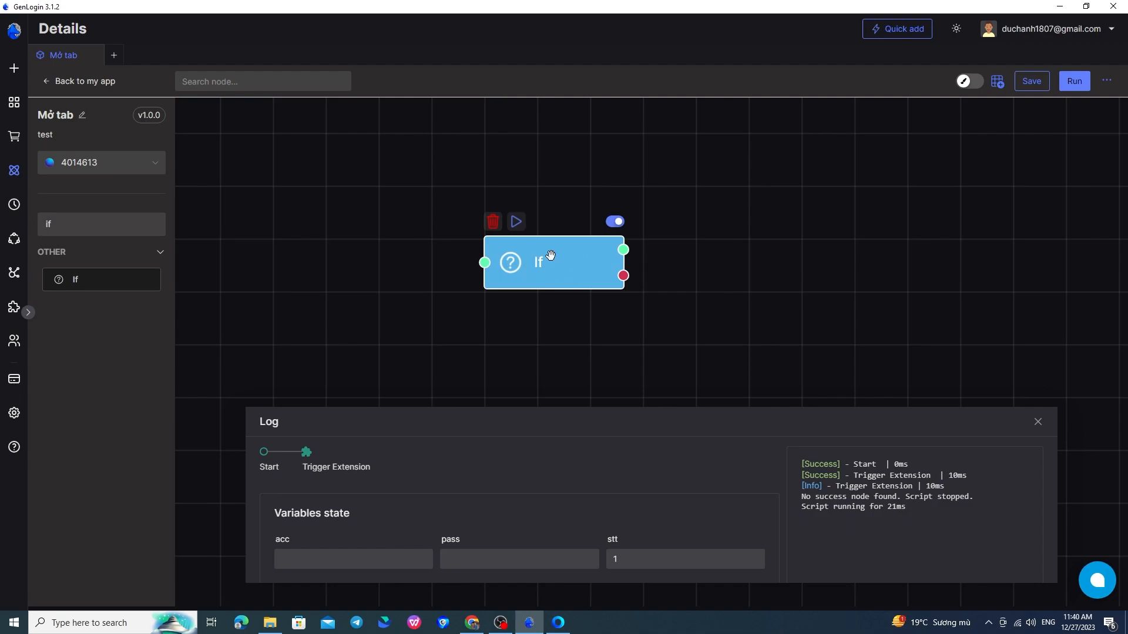
pyautogui.click(542, 269)
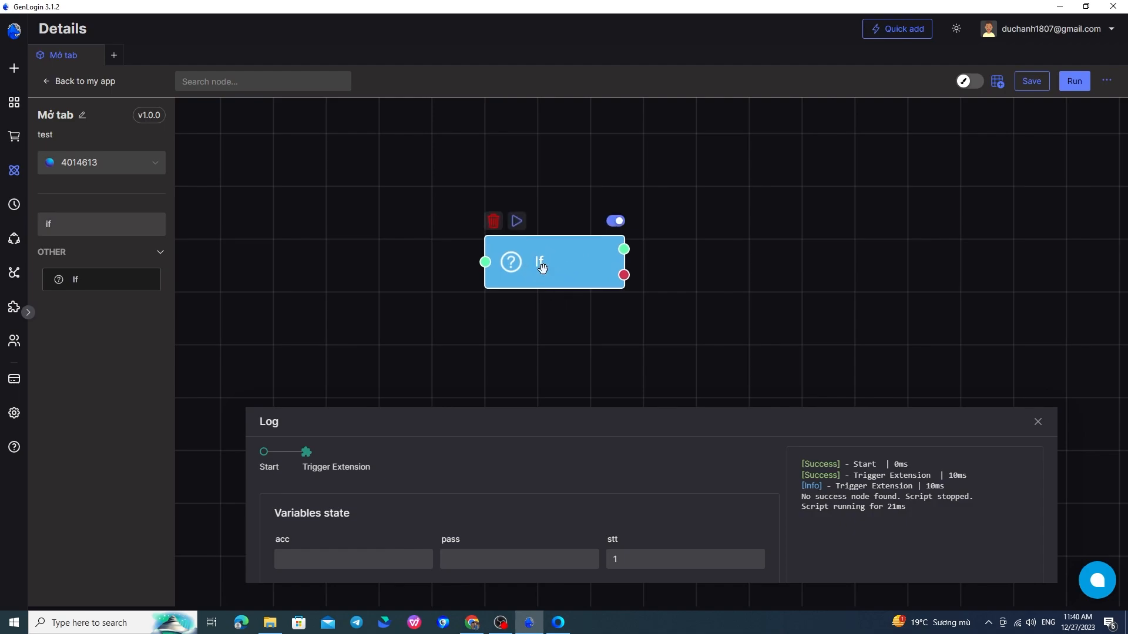
# Set the If condition to stt < 5 and confirm it.
pyautogui.doubleClick(543, 269)
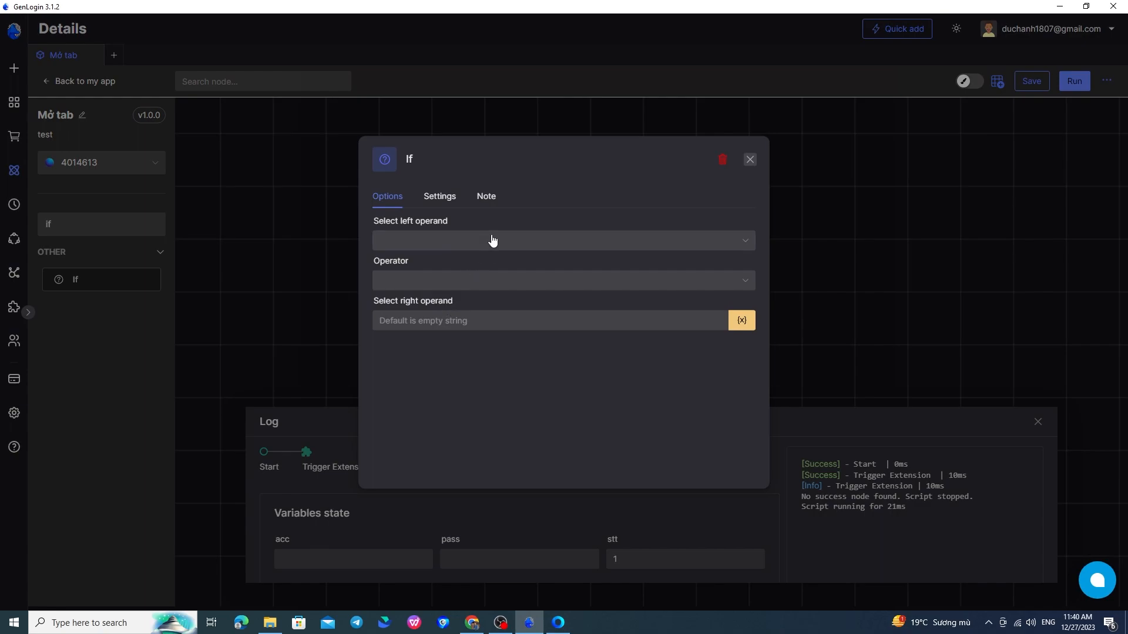
pyautogui.click(475, 326)
pyautogui.click(468, 244)
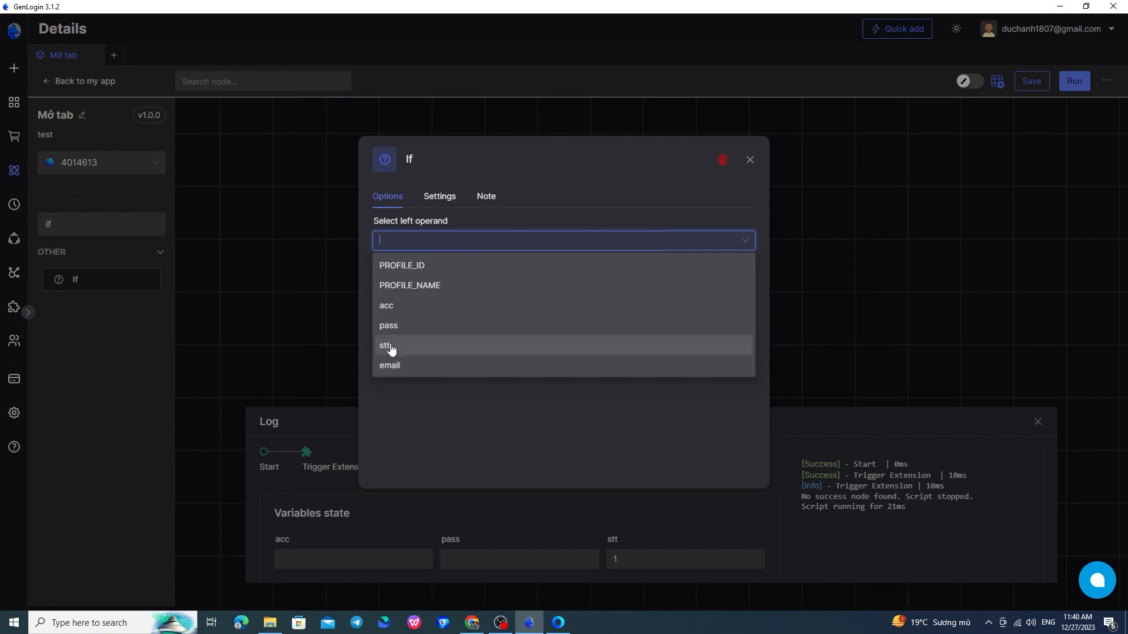
pyautogui.click(397, 347)
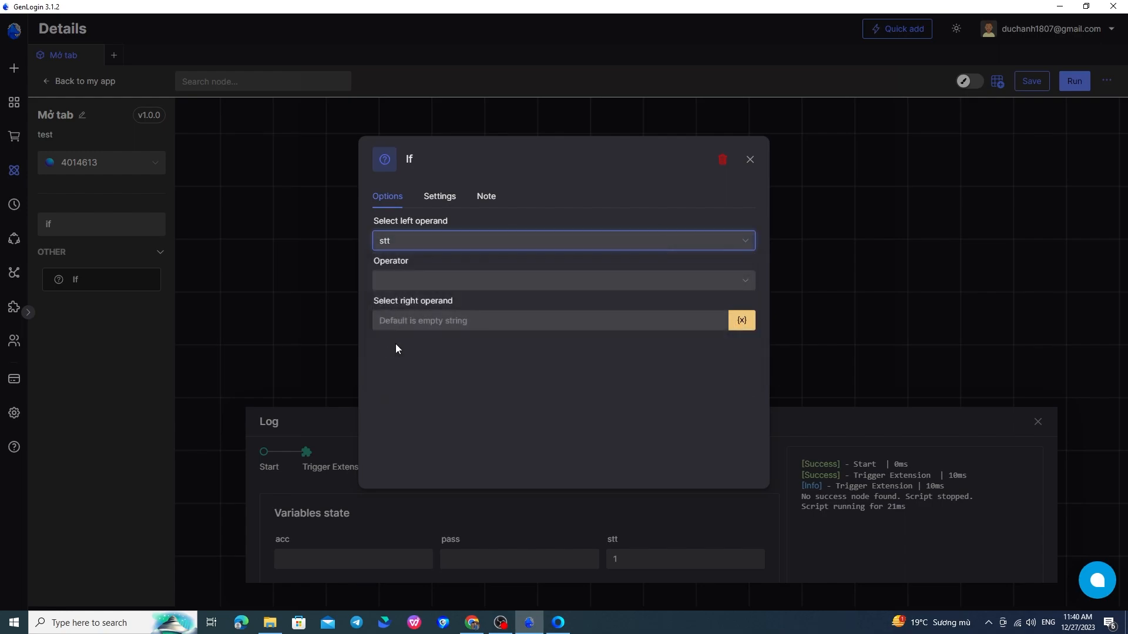
pyautogui.click(443, 280)
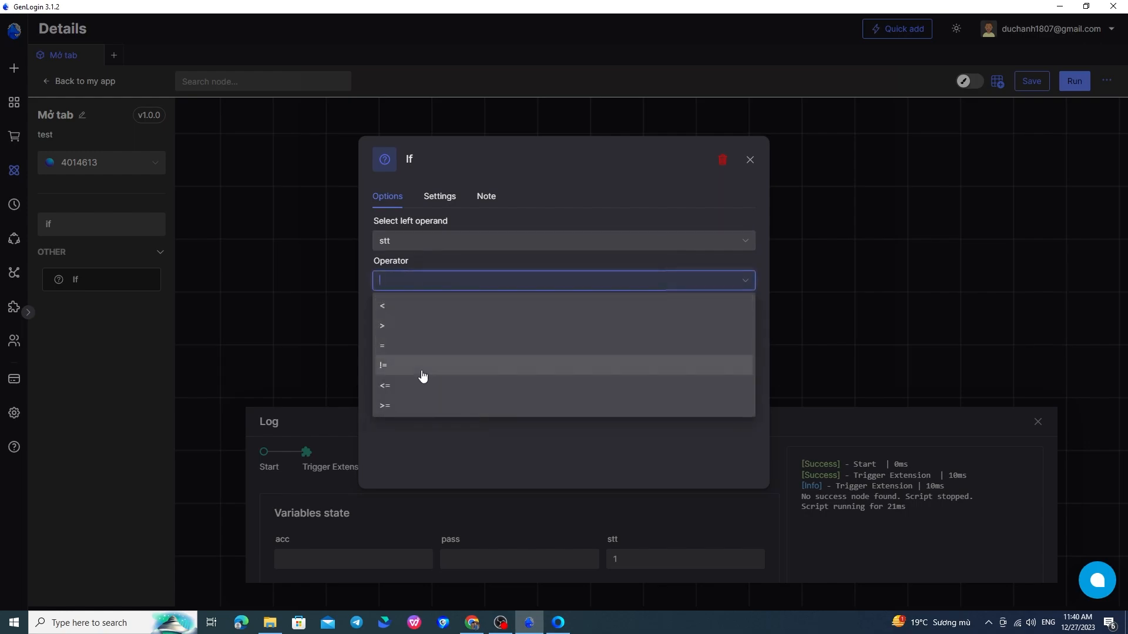
pyautogui.click(405, 306)
pyautogui.click(444, 320)
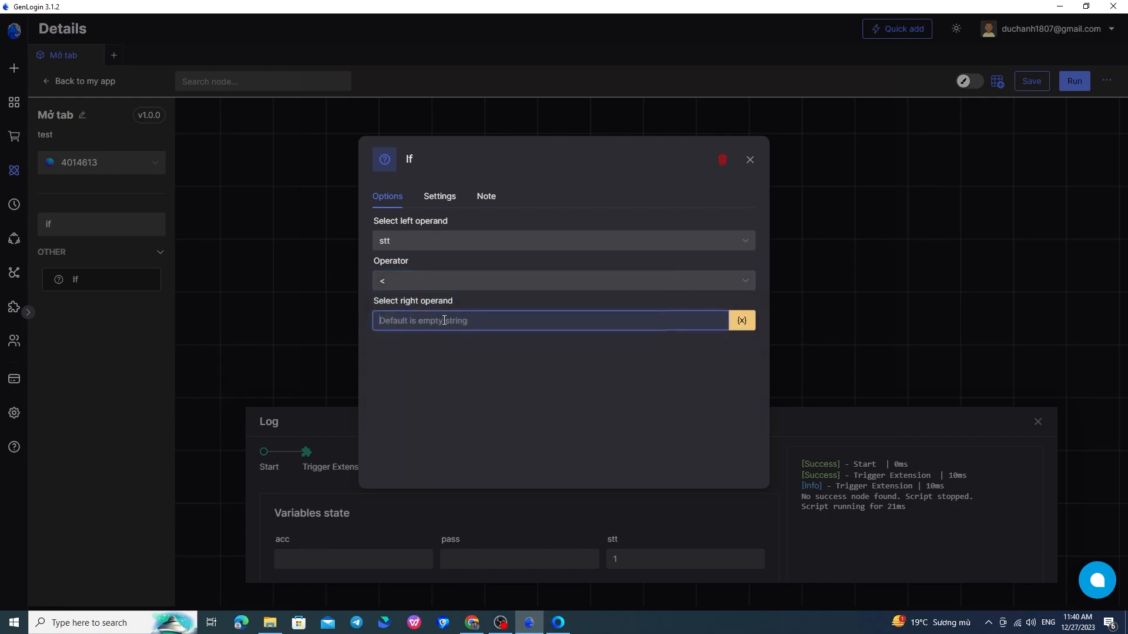
pyautogui.write('5')
pyautogui.click(750, 160)
pyautogui.doubleClick(543, 262)
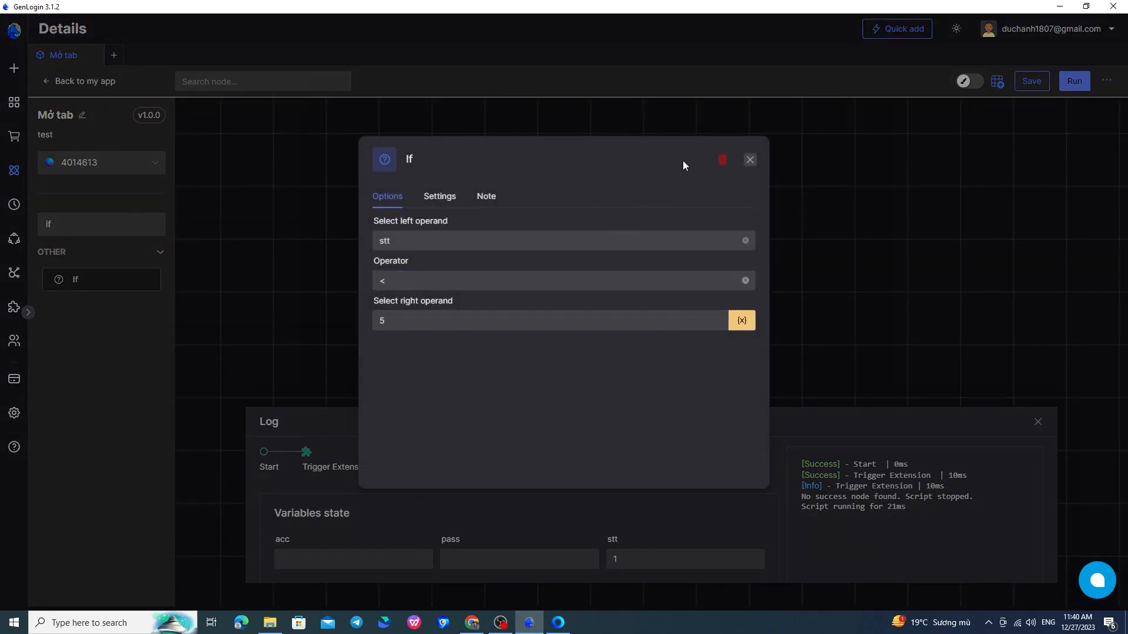
pyautogui.click(748, 165)
# Add two Sleep nodes, wiring If's true output to one and false output to the other.
pyautogui.moveTo(624, 274); pyautogui.dragTo(558, 283)
pyautogui.doubleClick(124, 229)
pyautogui.write('sl')
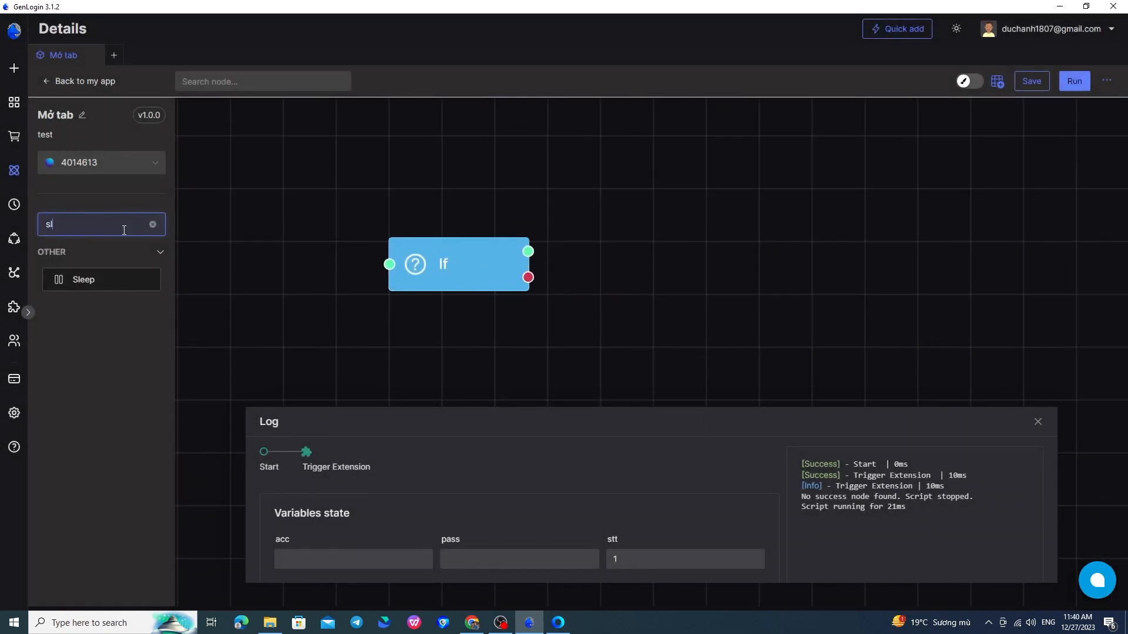
pyautogui.moveTo(83, 279); pyautogui.dragTo(682, 268)
pyautogui.moveTo(528, 251); pyautogui.dragTo(677, 245)
pyautogui.moveTo(146, 280); pyautogui.dragTo(693, 344)
pyautogui.moveTo(528, 277); pyautogui.dragTo(692, 352)
pyautogui.moveTo(591, 352); pyautogui.dragTo(563, 336)
# Review stt's starting value in the Variables node and recheck the If condition.
pyautogui.scroll(-5, 623, 302)
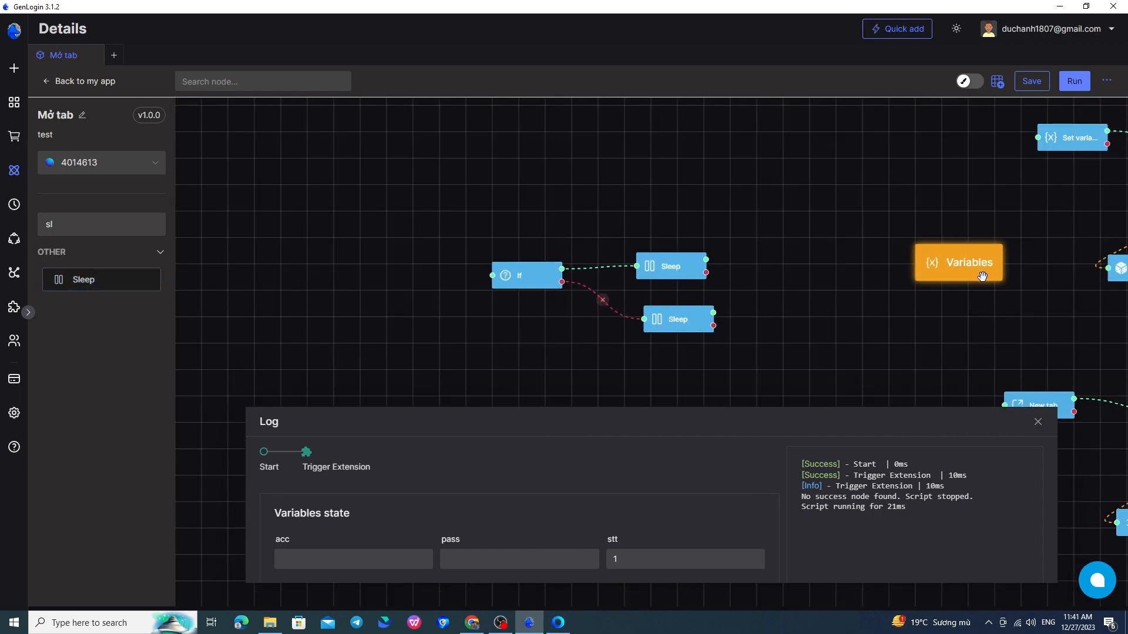
pyautogui.moveTo(982, 275); pyautogui.dragTo(603, 176)
pyautogui.doubleClick(603, 176)
pyautogui.doubleClick(578, 283)
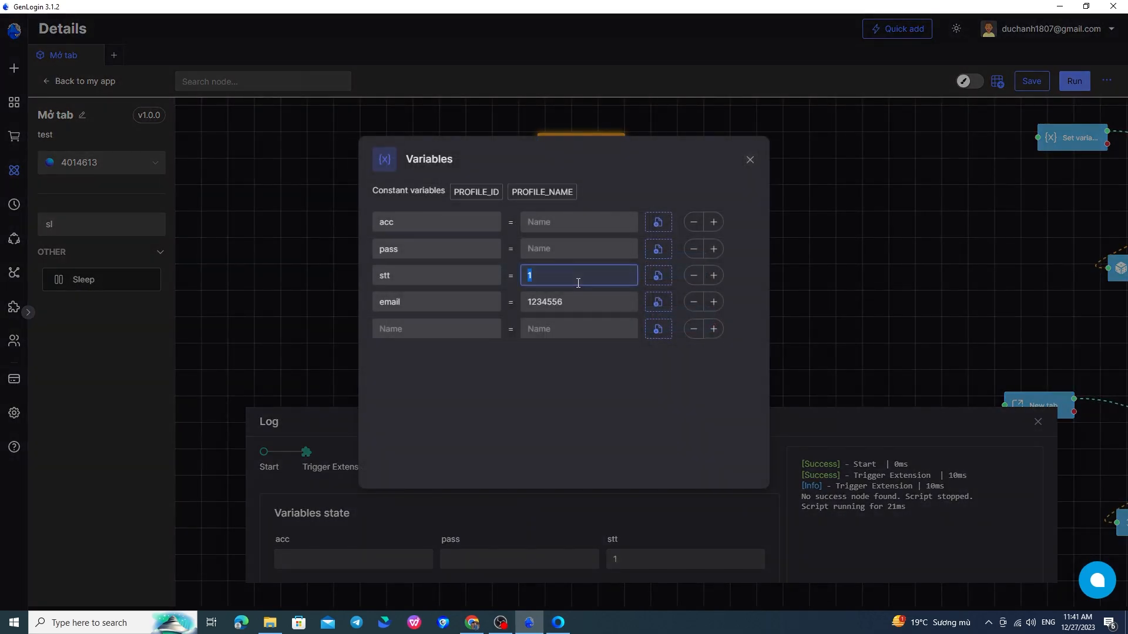
pyautogui.click(781, 266)
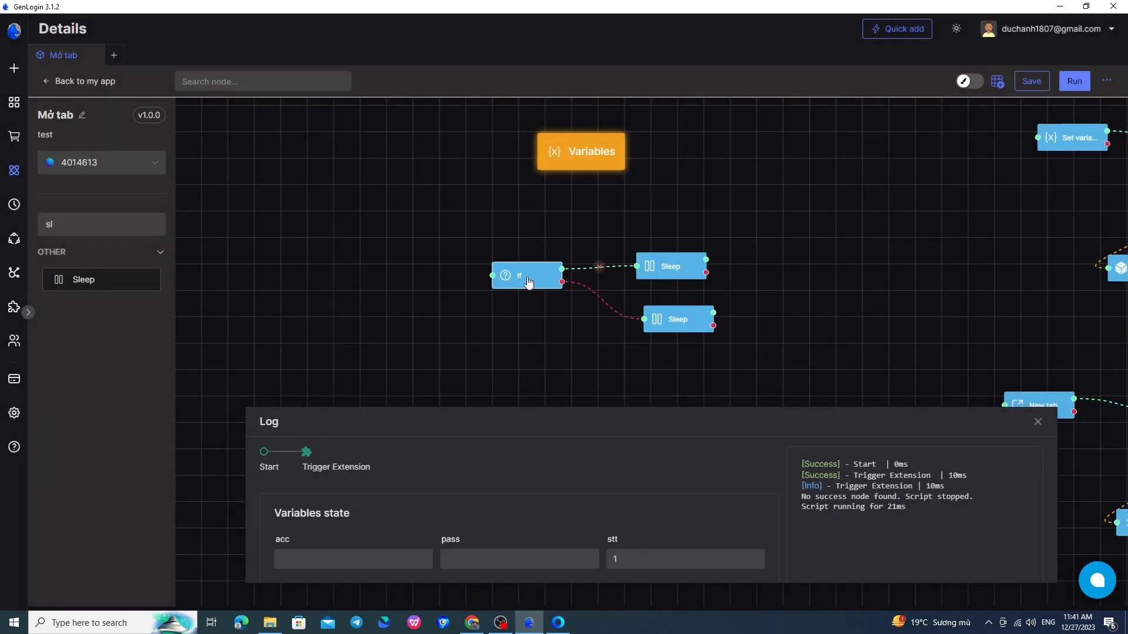
pyautogui.doubleClick(525, 272)
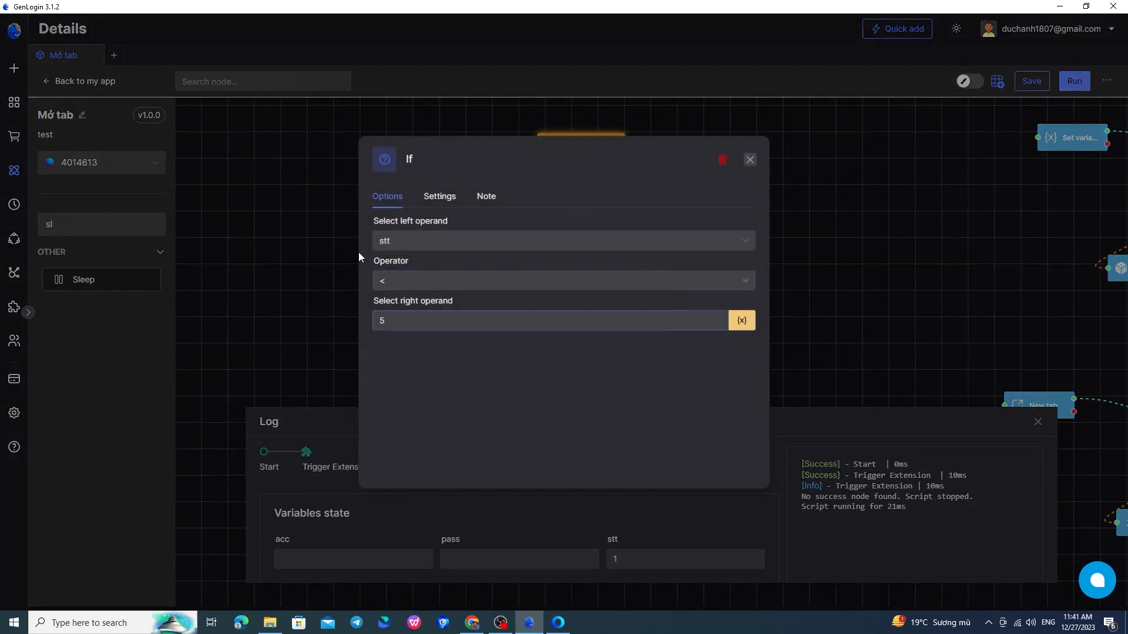
pyautogui.click(873, 288)
# Run the flow and inspect the Sleep entry in the run log.
pyautogui.click(509, 256)
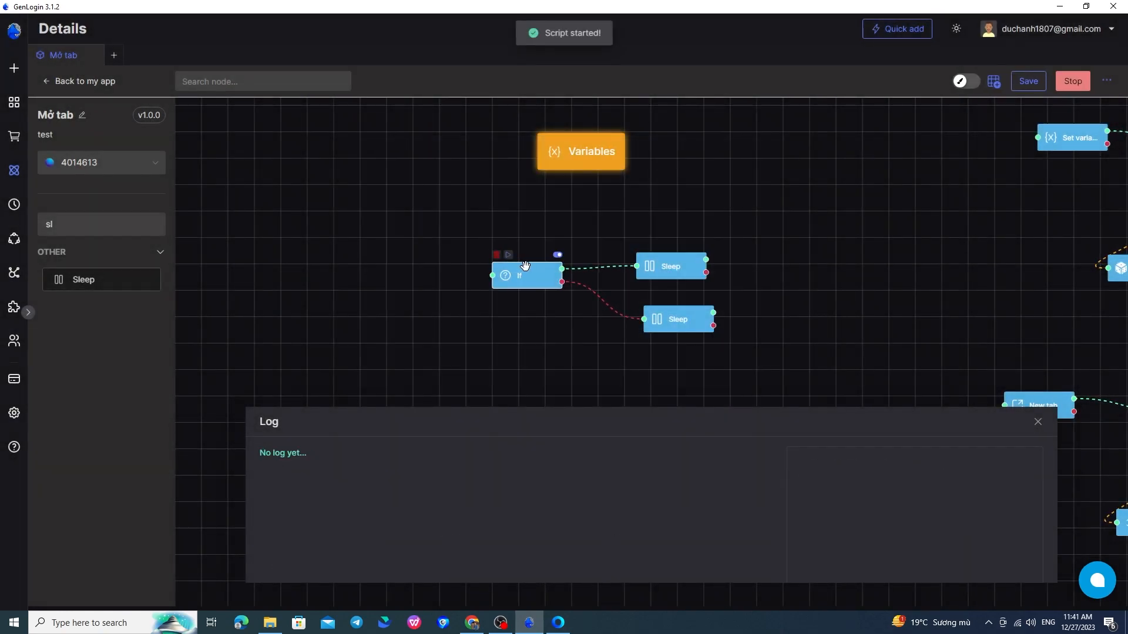
pyautogui.moveTo(675, 276)
pyautogui.mouseDown()
pyautogui.moveTo(695, 274)
pyautogui.moveTo(676, 269)
pyautogui.mouseUp()
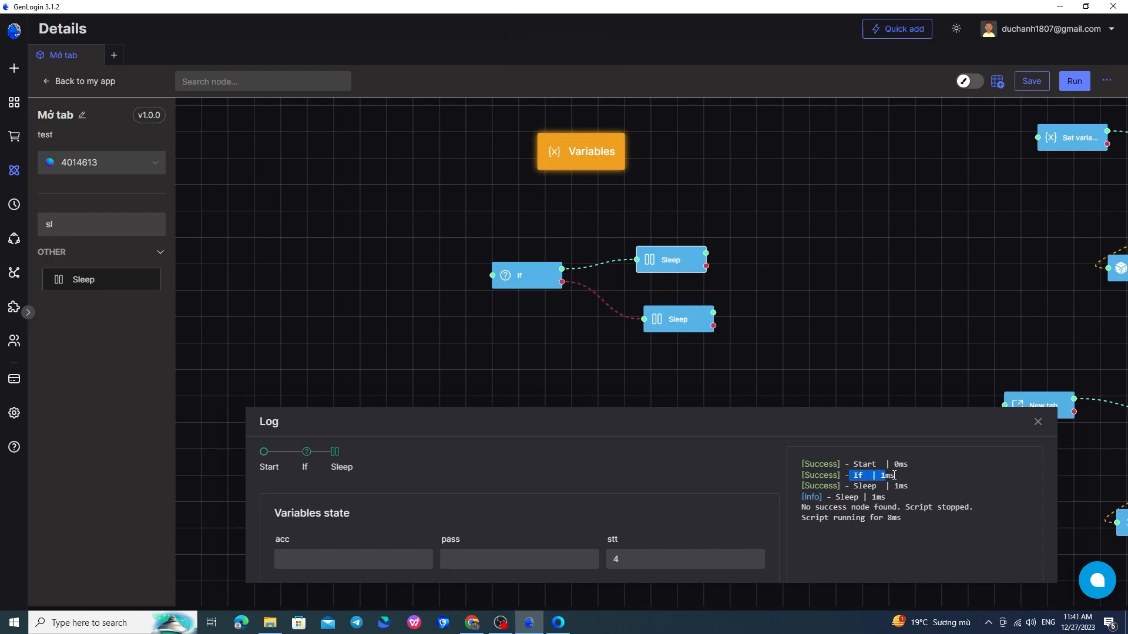
pyautogui.moveTo(823, 486); pyautogui.dragTo(889, 491)
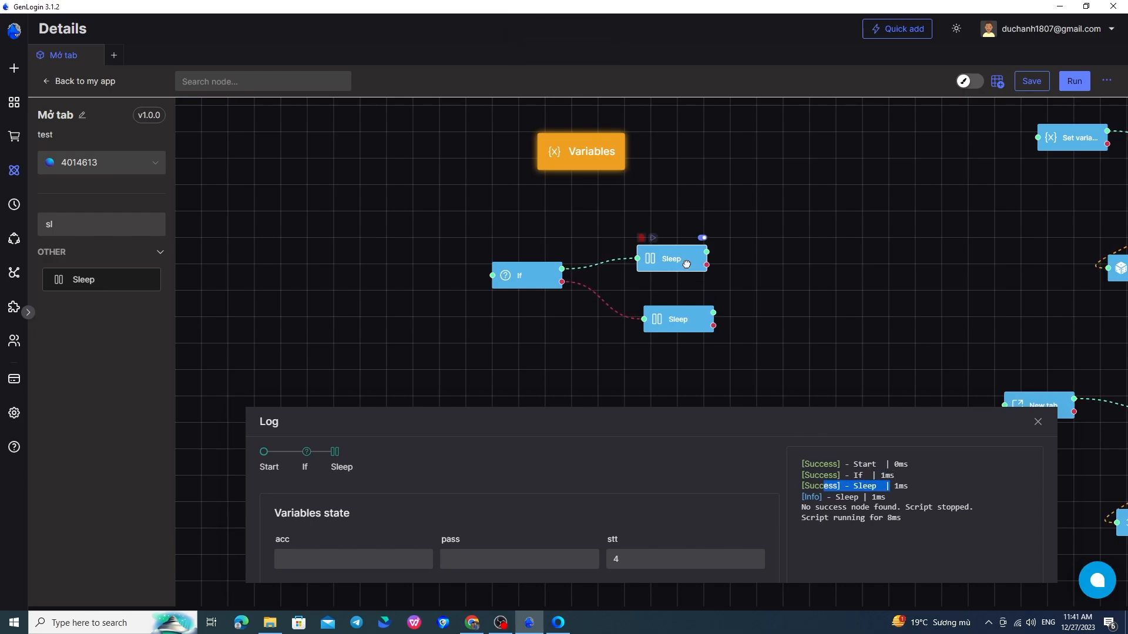
# Change stt from 4 to 6 in the Variables node and rerun the flow.
pyautogui.click(589, 161)
pyautogui.doubleClick(599, 277)
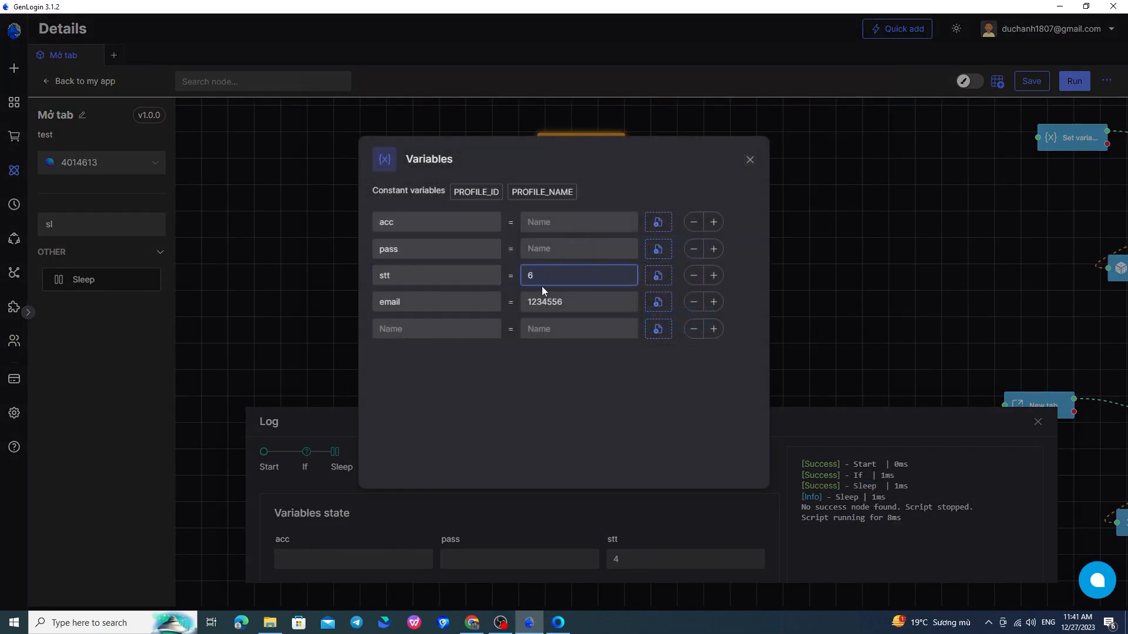
pyautogui.write('6')
pyautogui.click(882, 252)
pyautogui.click(537, 267)
pyautogui.click(827, 274)
pyautogui.click(508, 253)
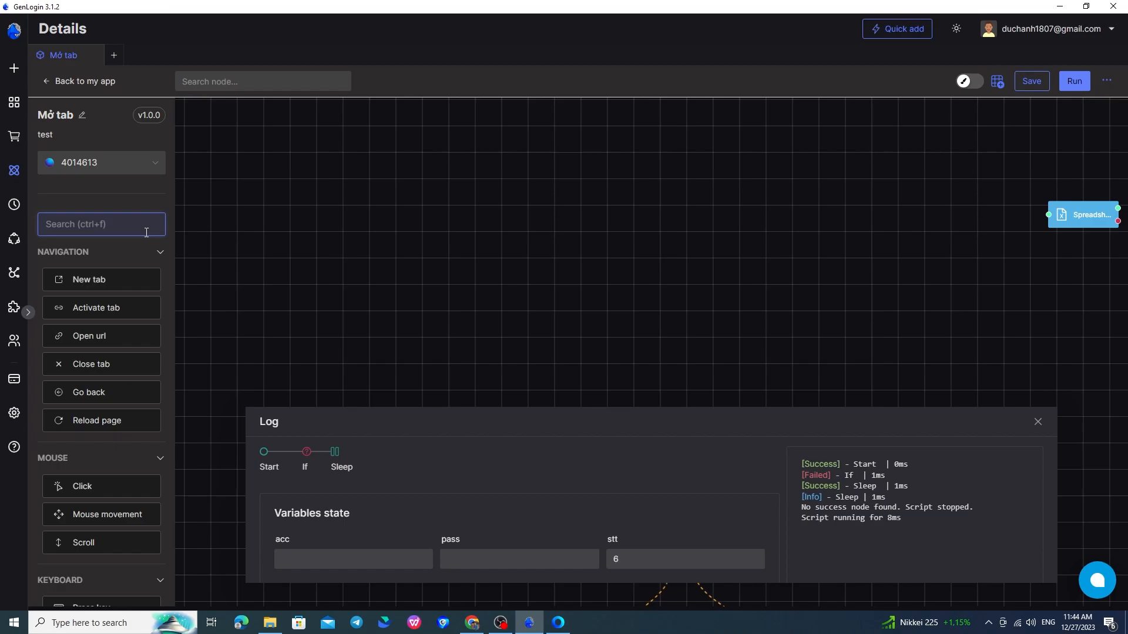
# Add a Loop node to an empty part of the canvas.
pyautogui.write('lôp')
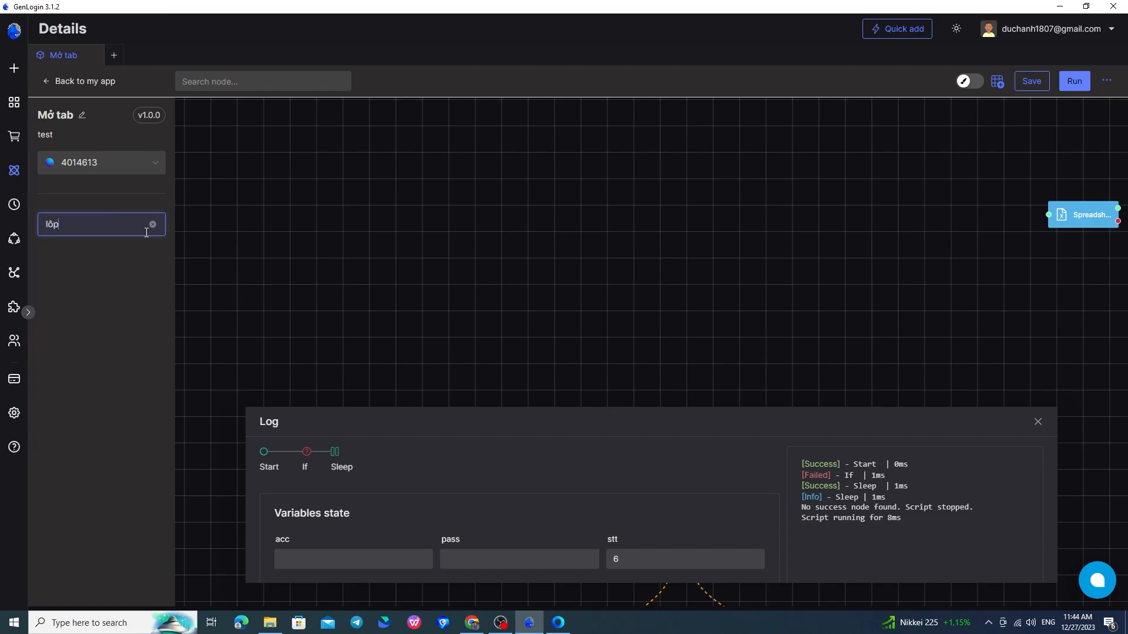
pyautogui.write('op')
pyautogui.moveTo(125, 288); pyautogui.dragTo(665, 289)
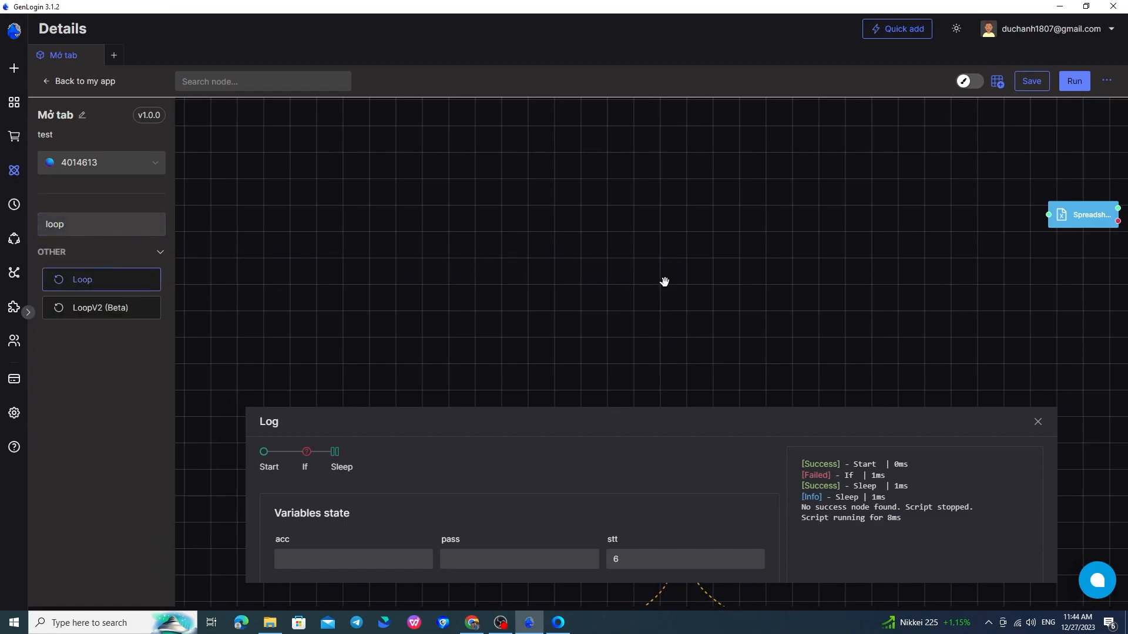
pyautogui.scroll(4, 586, 304)
pyautogui.moveTo(612, 347); pyautogui.dragTo(502, 257)
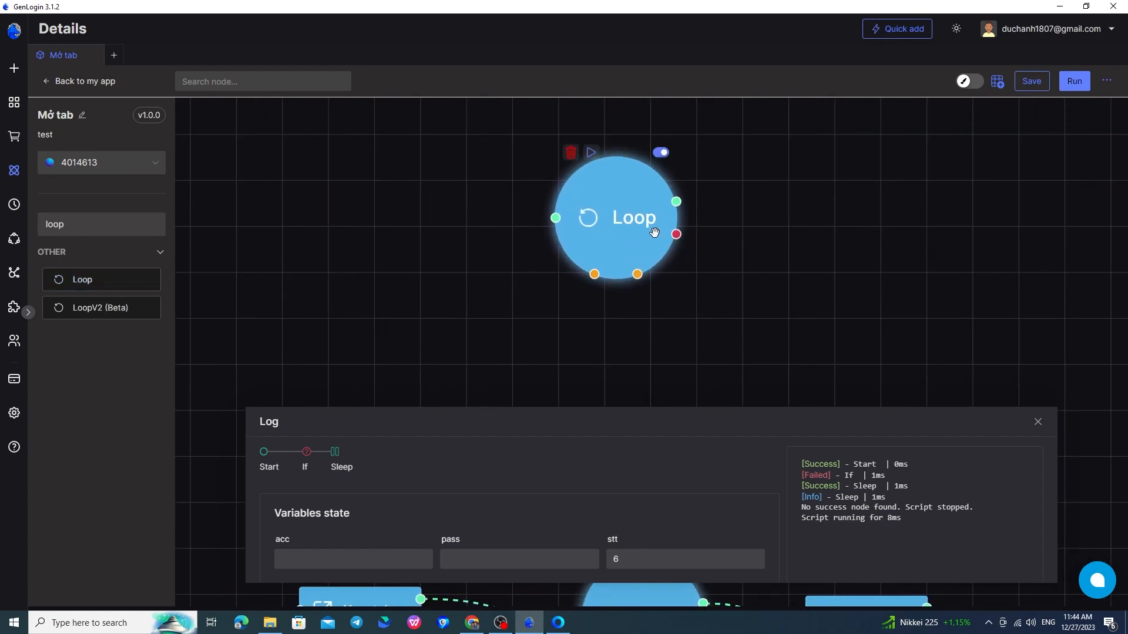
pyautogui.moveTo(655, 234); pyautogui.dragTo(646, 211)
# Add a Scroll node just below the Loop node.
pyautogui.doubleClick(111, 213)
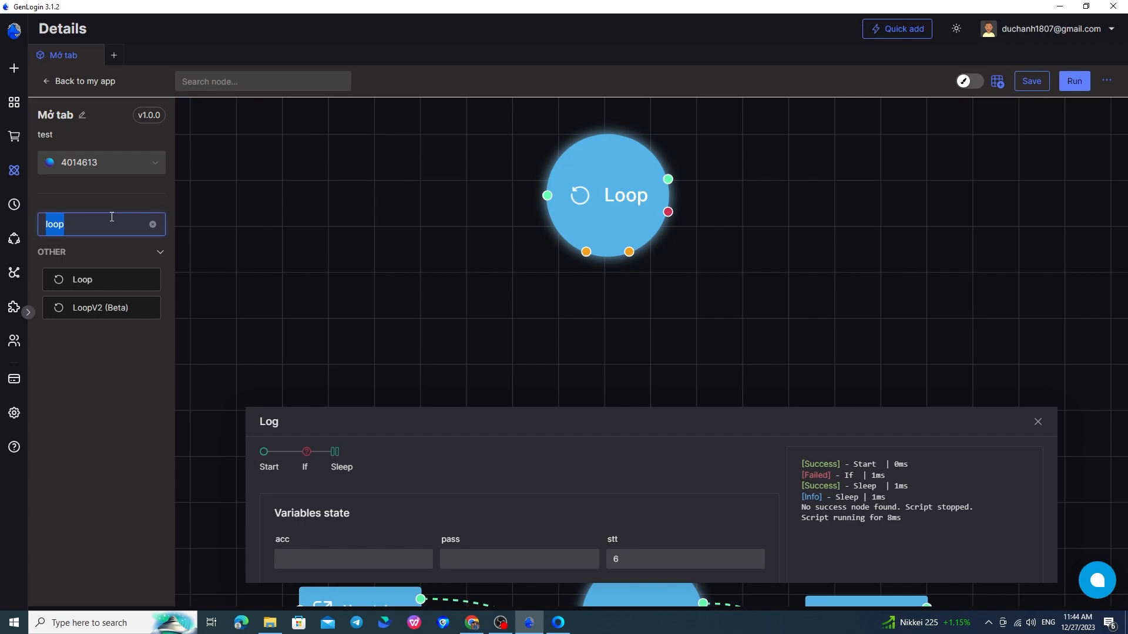
pyautogui.write('scr')
pyautogui.moveTo(137, 280); pyautogui.dragTo(650, 307)
pyautogui.moveTo(675, 353); pyautogui.dragTo(604, 325)
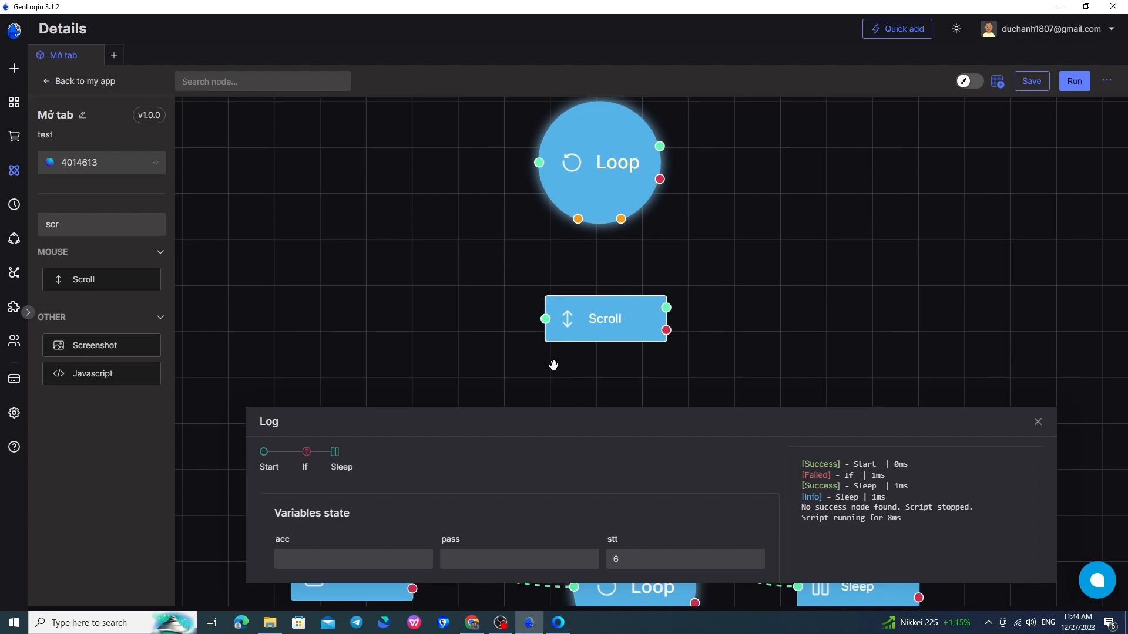
# Add a New tab node to the canvas.
pyautogui.doubleClick(133, 220)
pyautogui.write('new')
pyautogui.moveTo(125, 296); pyautogui.dragTo(399, 177)
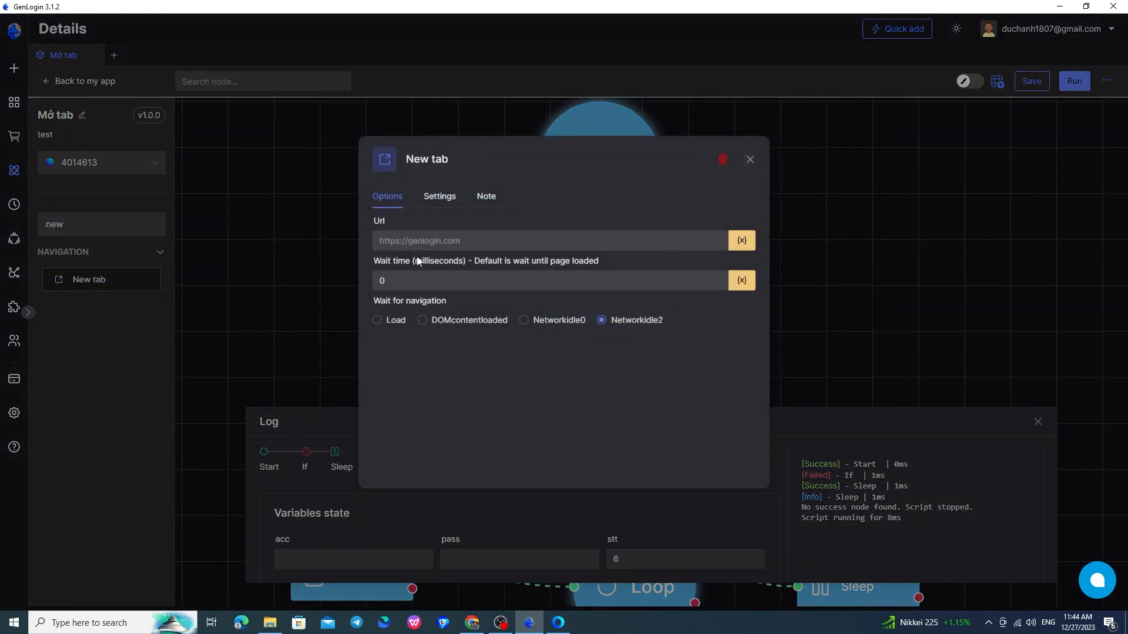
pyautogui.click(442, 243)
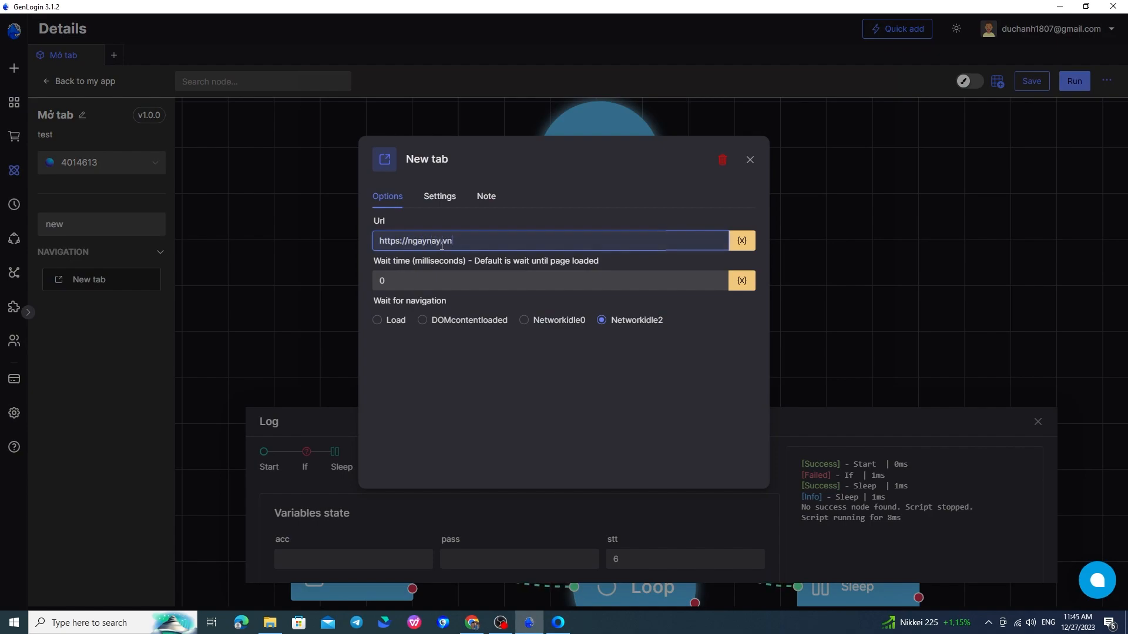
pyautogui.click(391, 323)
pyautogui.press('Escape')
pyautogui.moveTo(487, 167); pyautogui.dragTo(539, 163)
pyautogui.moveTo(454, 178); pyautogui.dragTo(420, 171)
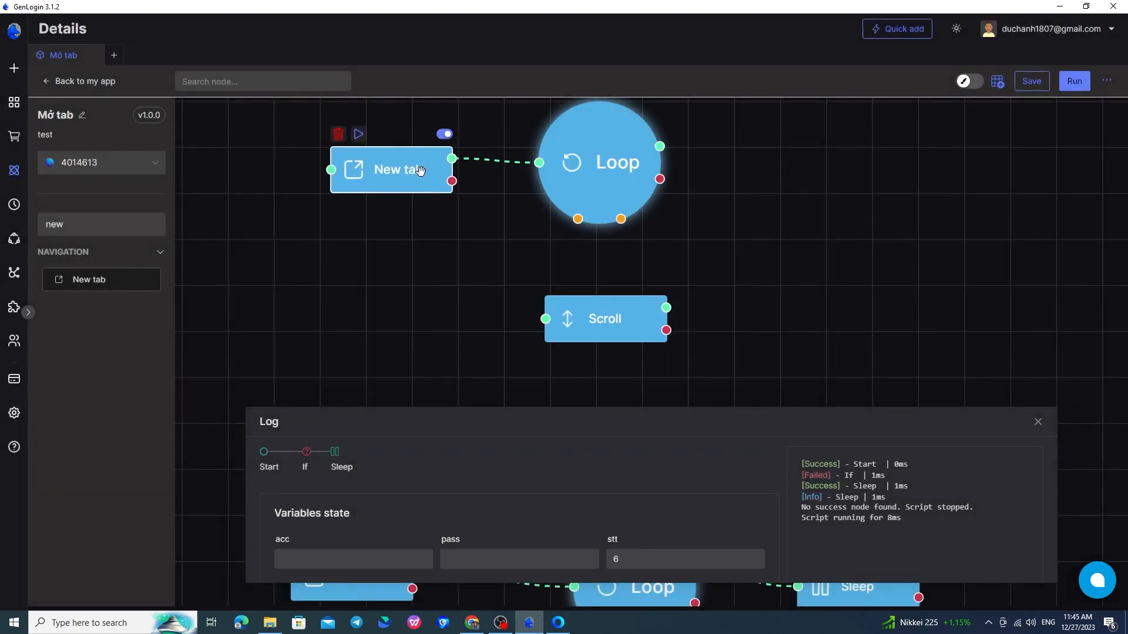
pyautogui.click(513, 165)
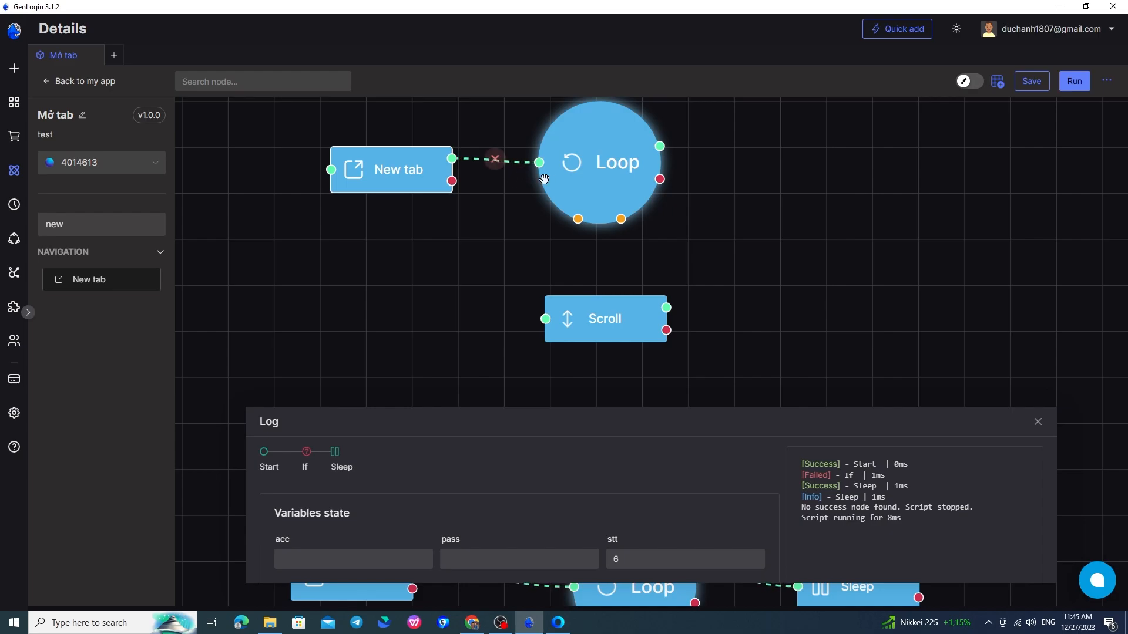
# Set the Scroll node's Y to 500 and wire it into the Loop's body.
pyautogui.moveTo(605, 322); pyautogui.dragTo(587, 326)
pyautogui.doubleClick(586, 326)
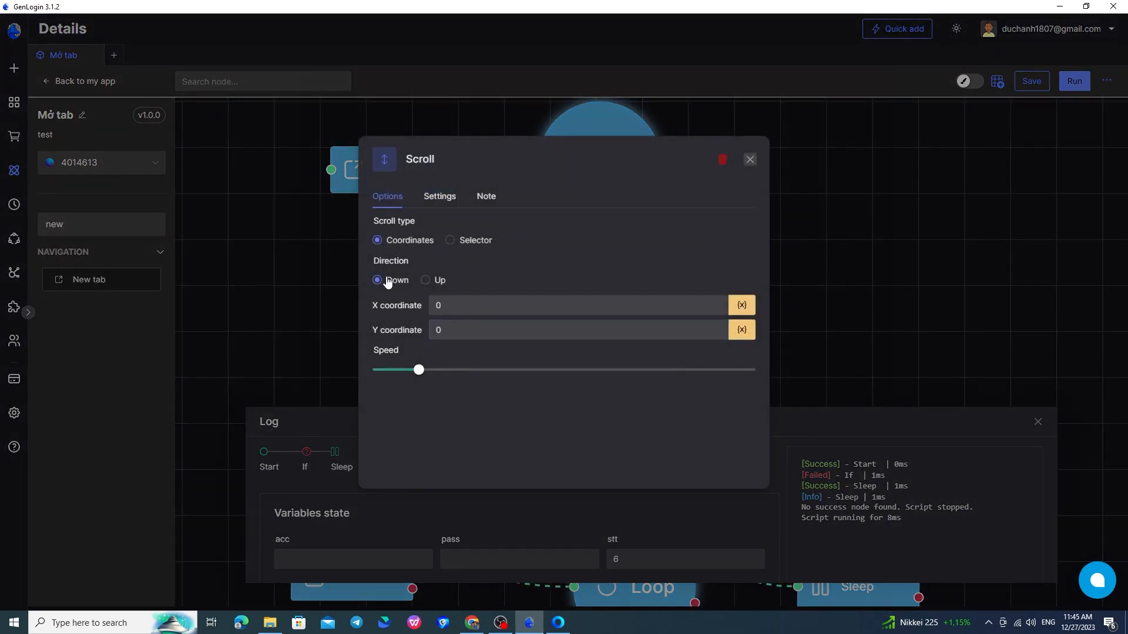
pyautogui.doubleClick(461, 325)
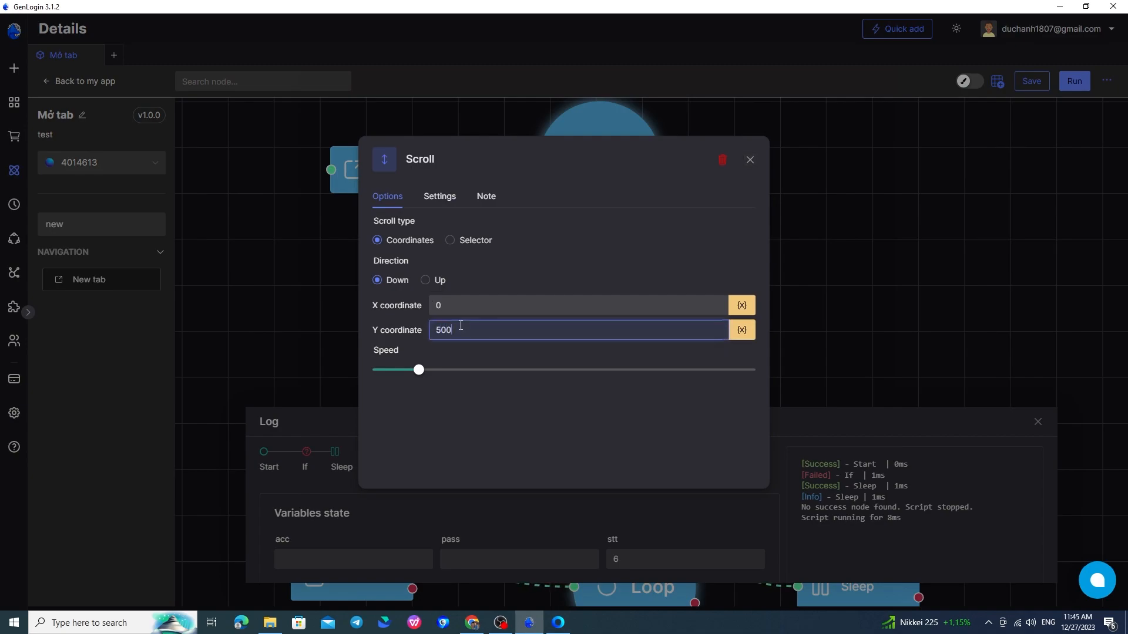
pyautogui.write('500')
pyautogui.click(1006, 296)
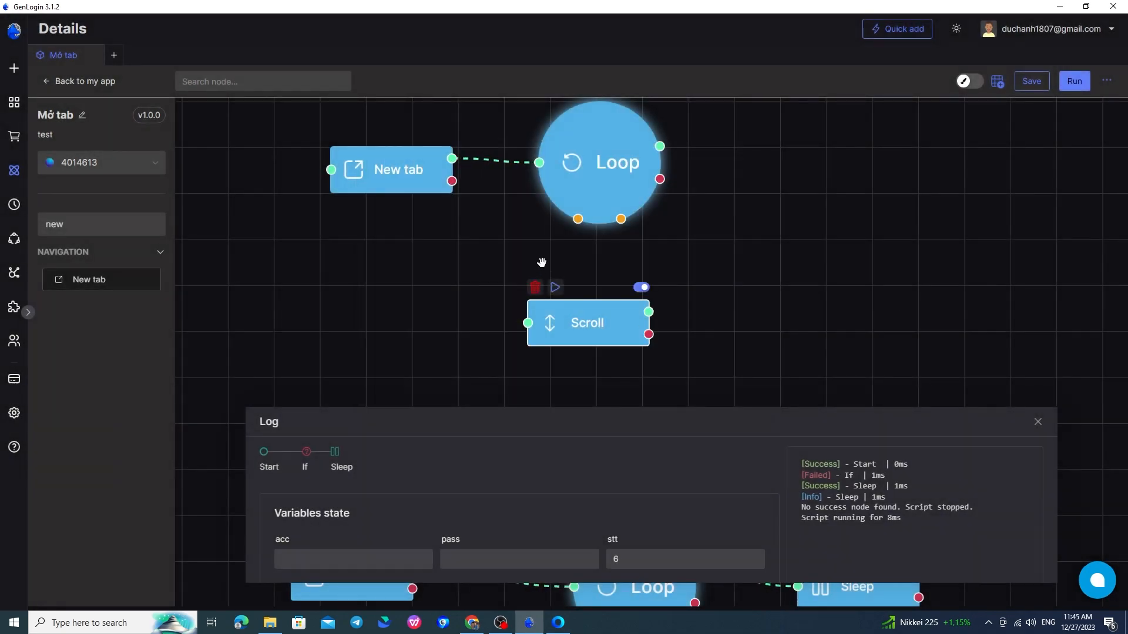
pyautogui.moveTo(578, 219); pyautogui.dragTo(538, 327)
pyautogui.moveTo(624, 221); pyautogui.dragTo(589, 353)
# Reduce the Scroll node's sleep time from 12 to 1.
pyautogui.doubleClick(611, 334)
pyautogui.click(438, 198)
pyautogui.click(850, 263)
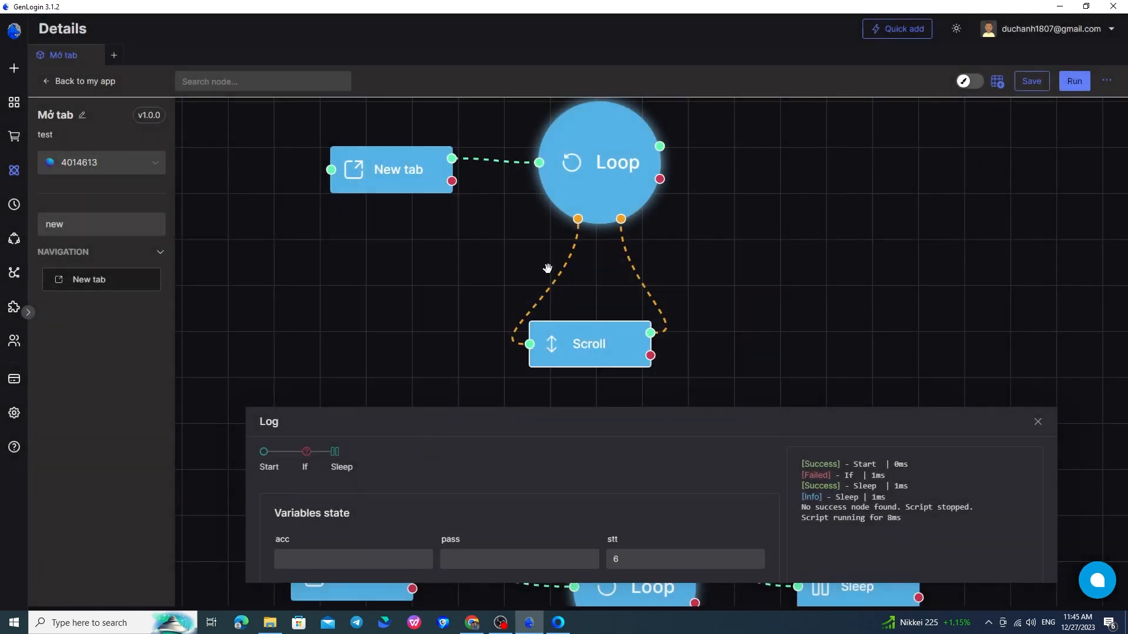
pyautogui.doubleClick(592, 356)
pyautogui.click(427, 198)
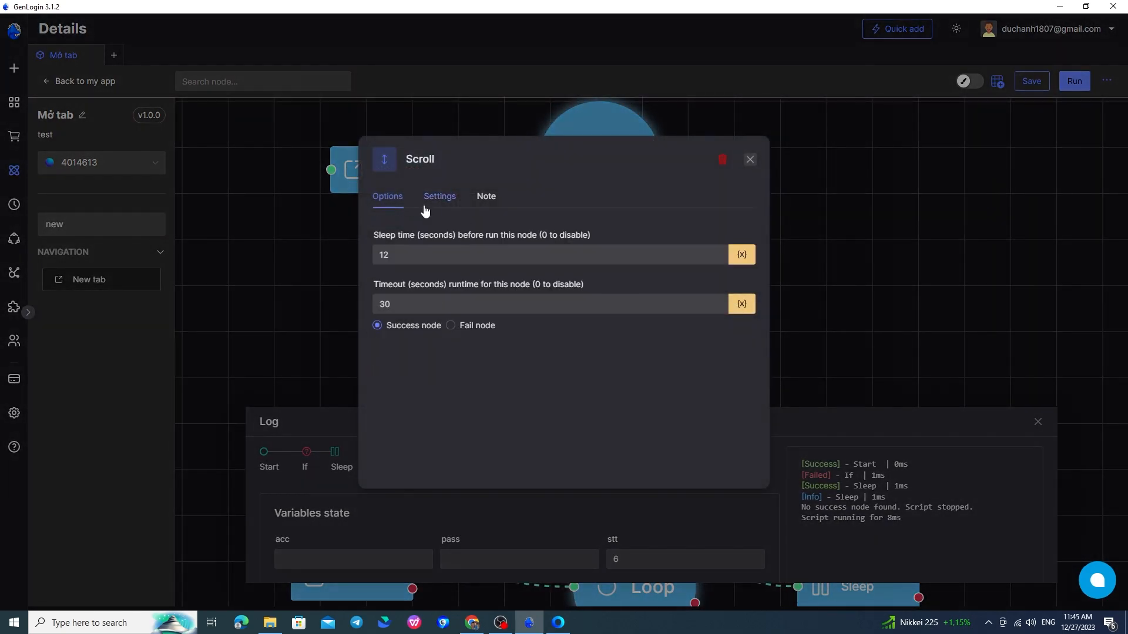
pyautogui.click(429, 257)
pyautogui.press('BackSpace')
pyautogui.click(823, 246)
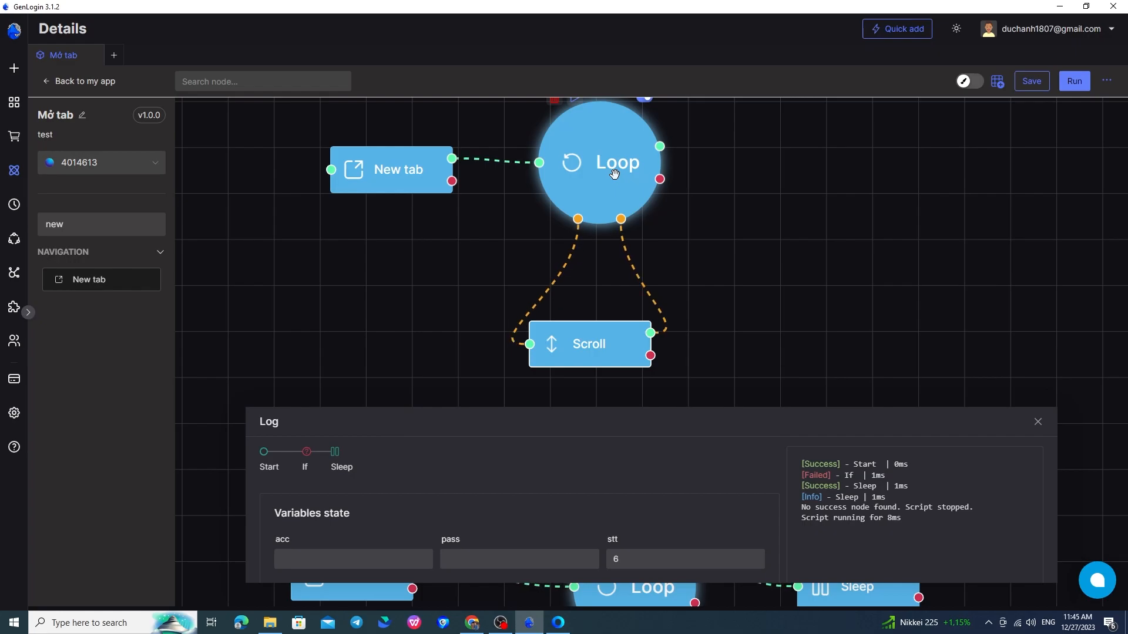
pyautogui.doubleClick(614, 173)
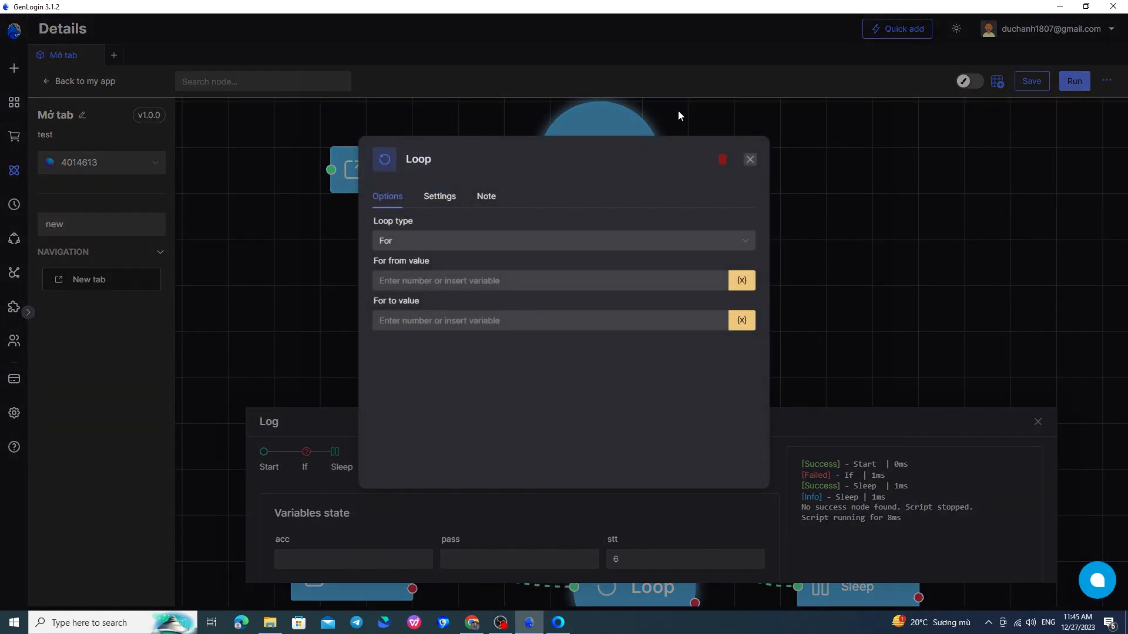
# Make the Loop a For loop from 1 to 3 and run the flow.
pyautogui.click(426, 239)
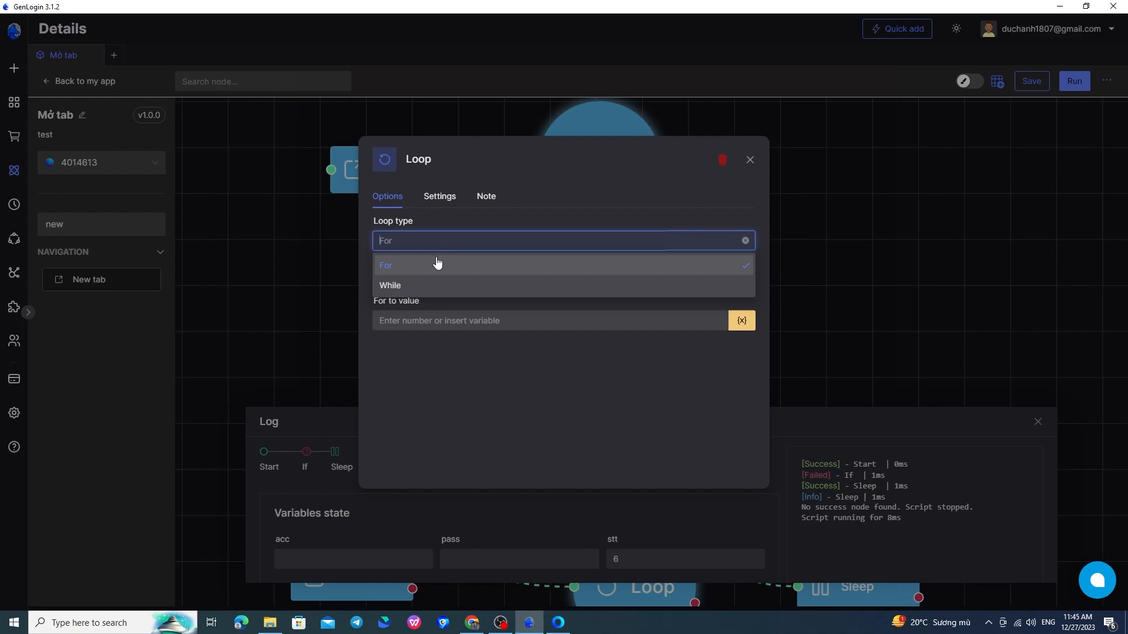
pyautogui.click(437, 263)
pyautogui.click(439, 282)
pyautogui.write('1')
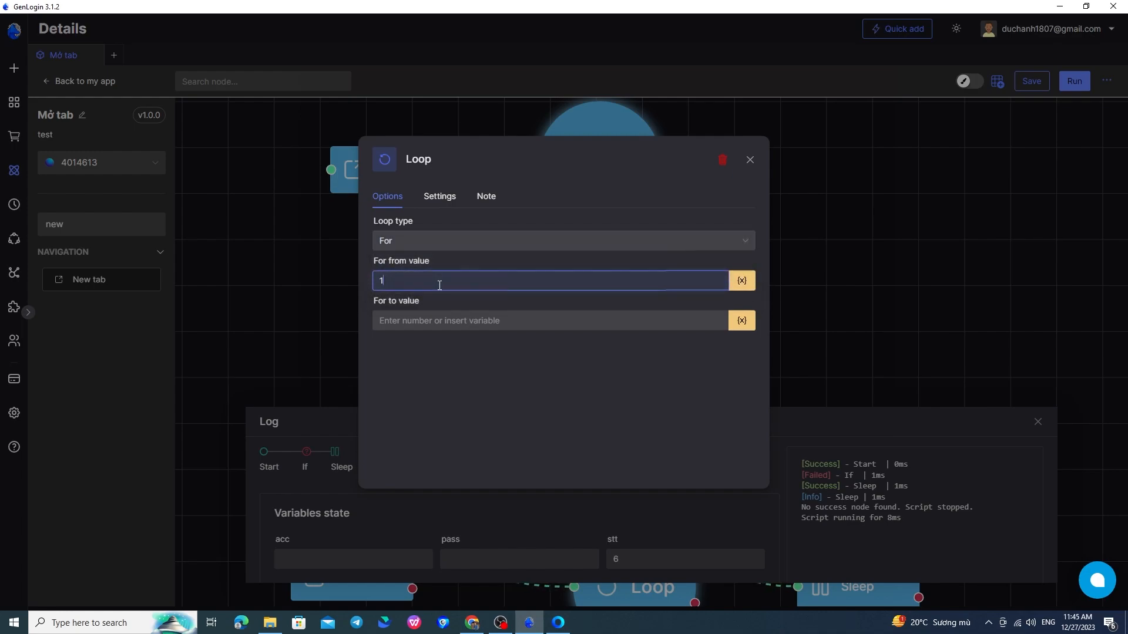
pyautogui.click(460, 322)
pyautogui.write('3')
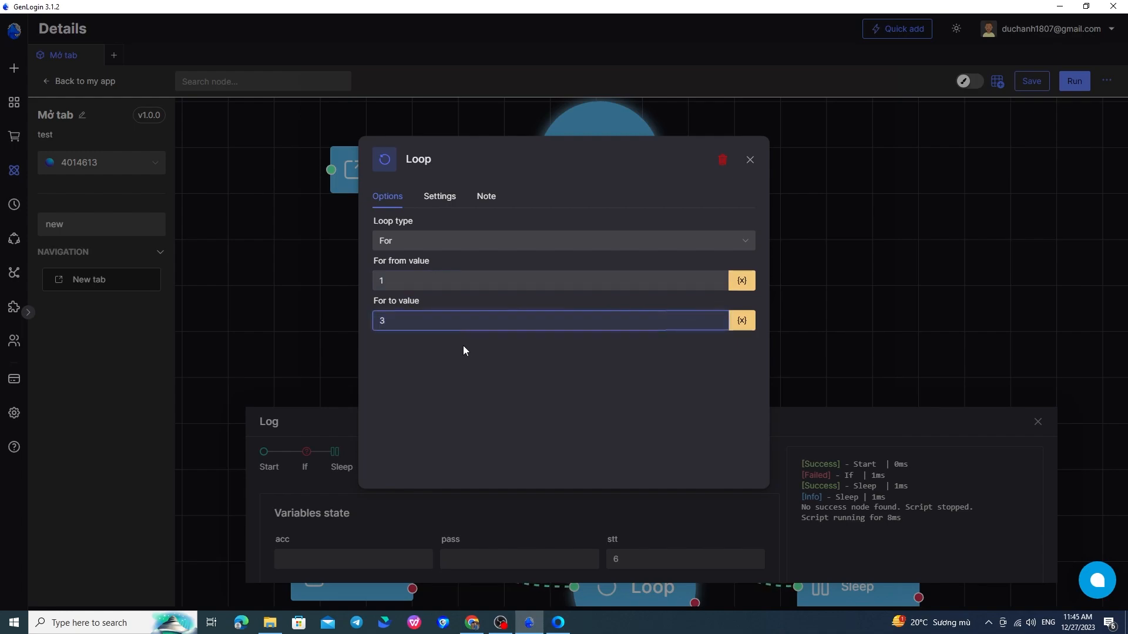
pyautogui.click(467, 362)
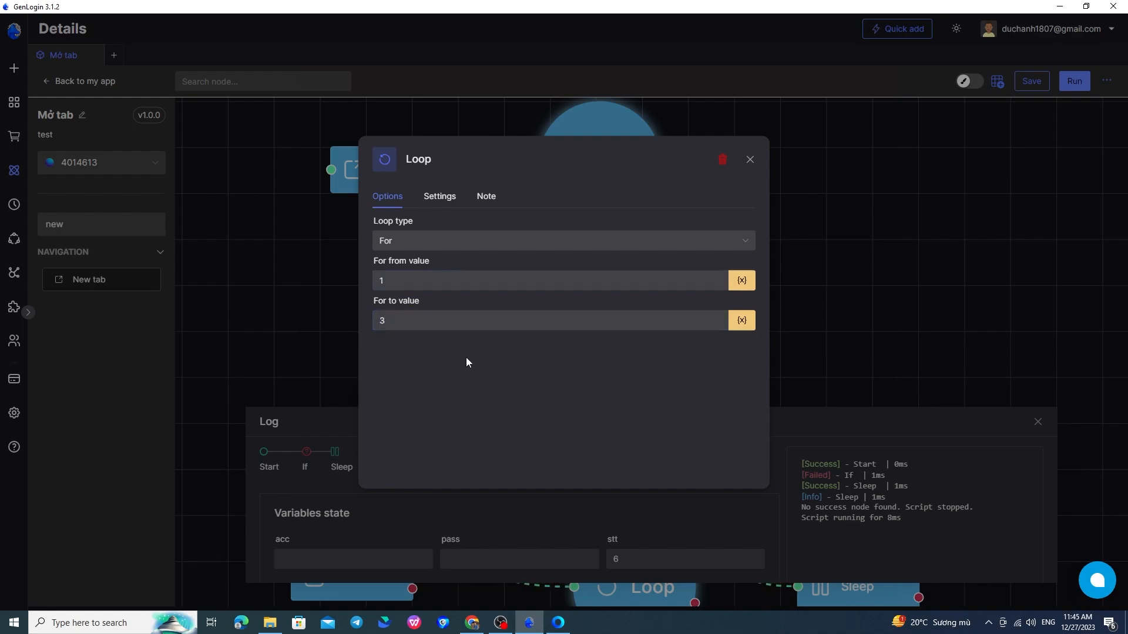
pyautogui.click(749, 160)
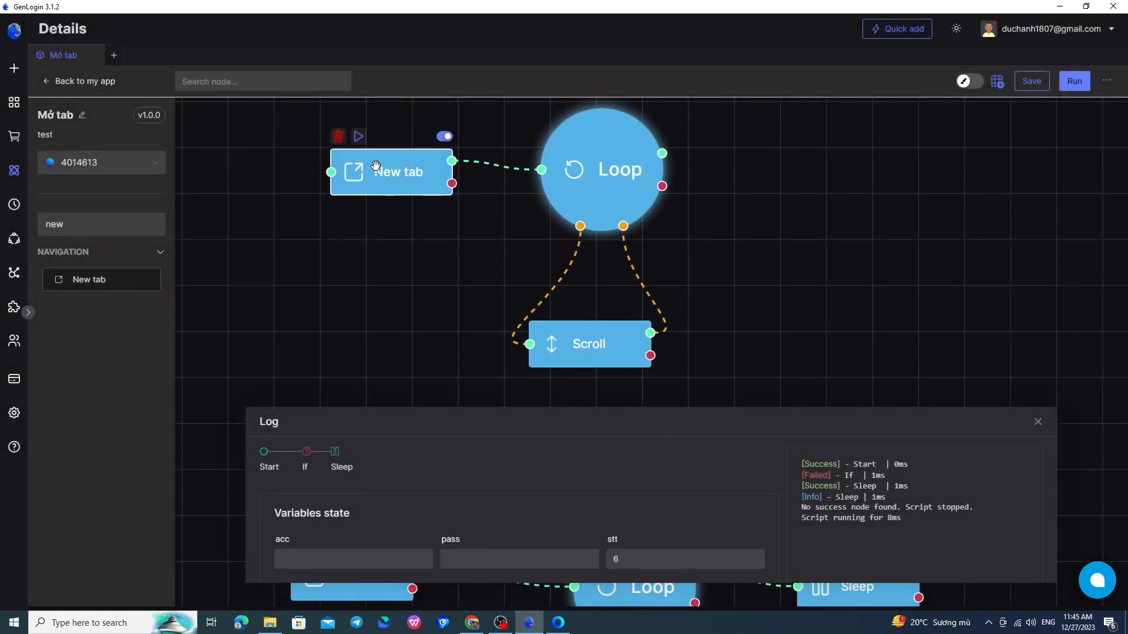
pyautogui.click(359, 136)
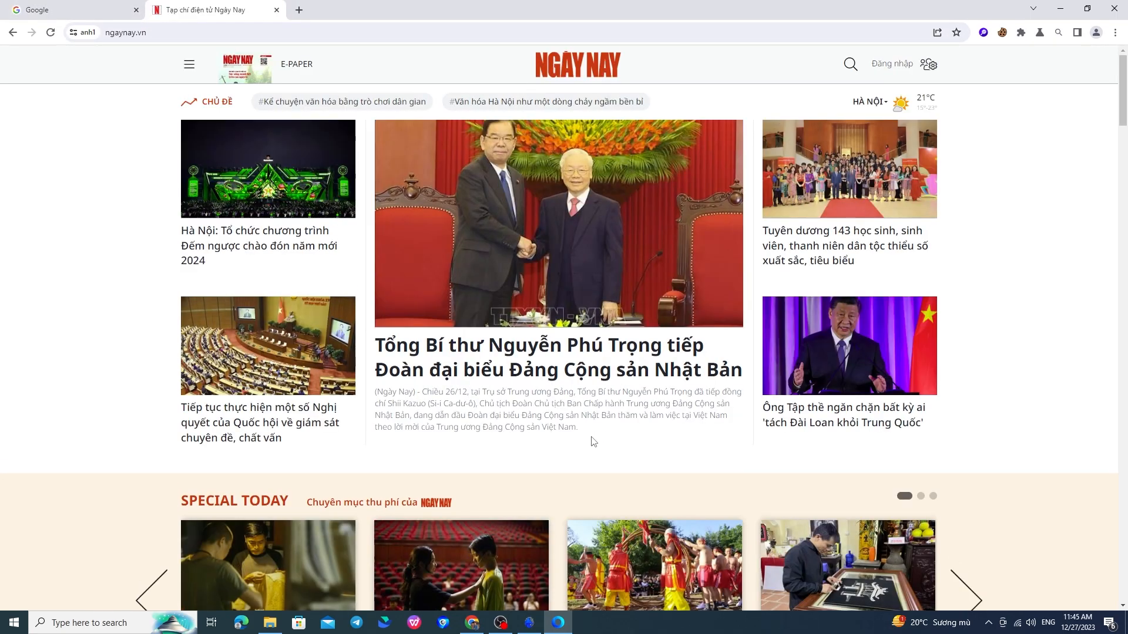
# Scroll ngaynay.vn down to the News Game section, then return to the GenLogin flow editor.
pyautogui.scroll(-6, 591, 437)
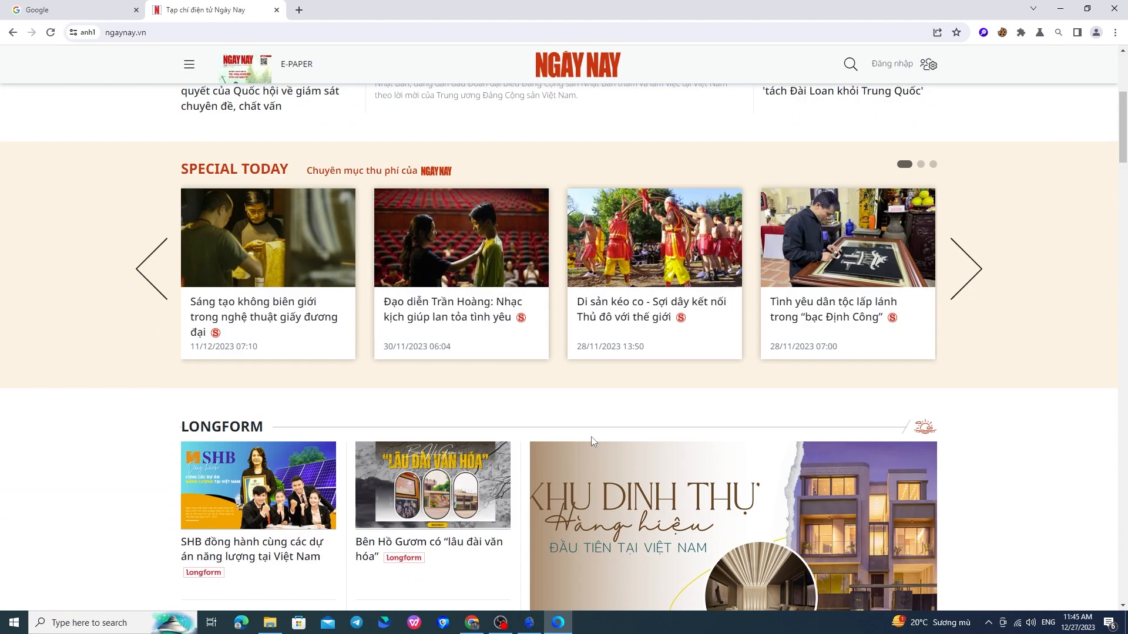
pyautogui.scroll(-5, 591, 436)
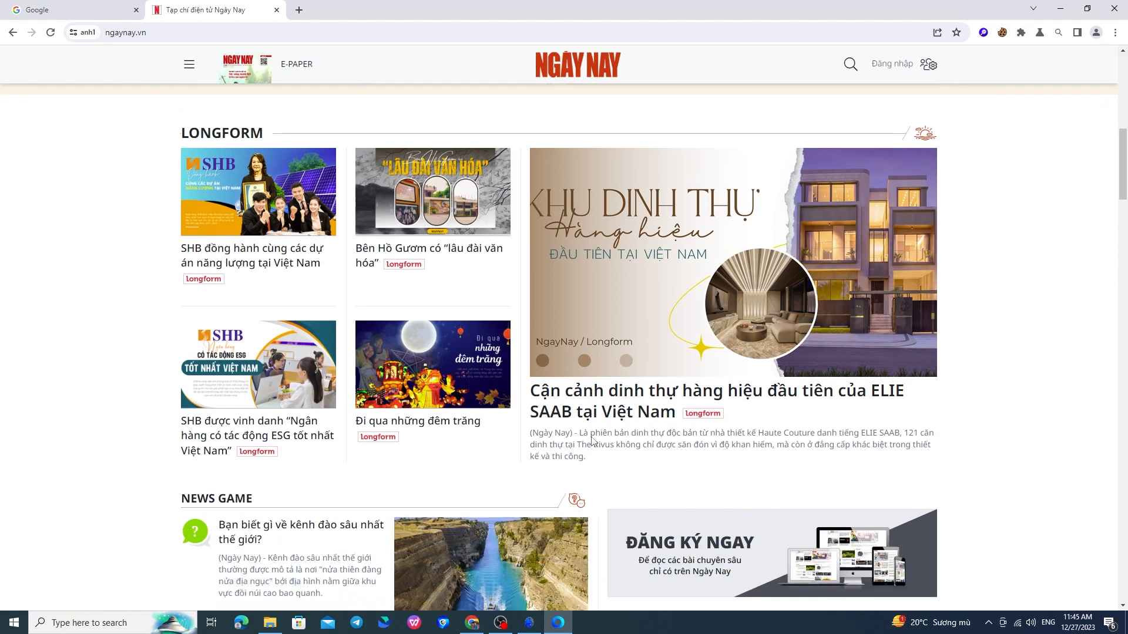
pyautogui.scroll(-5, 591, 439)
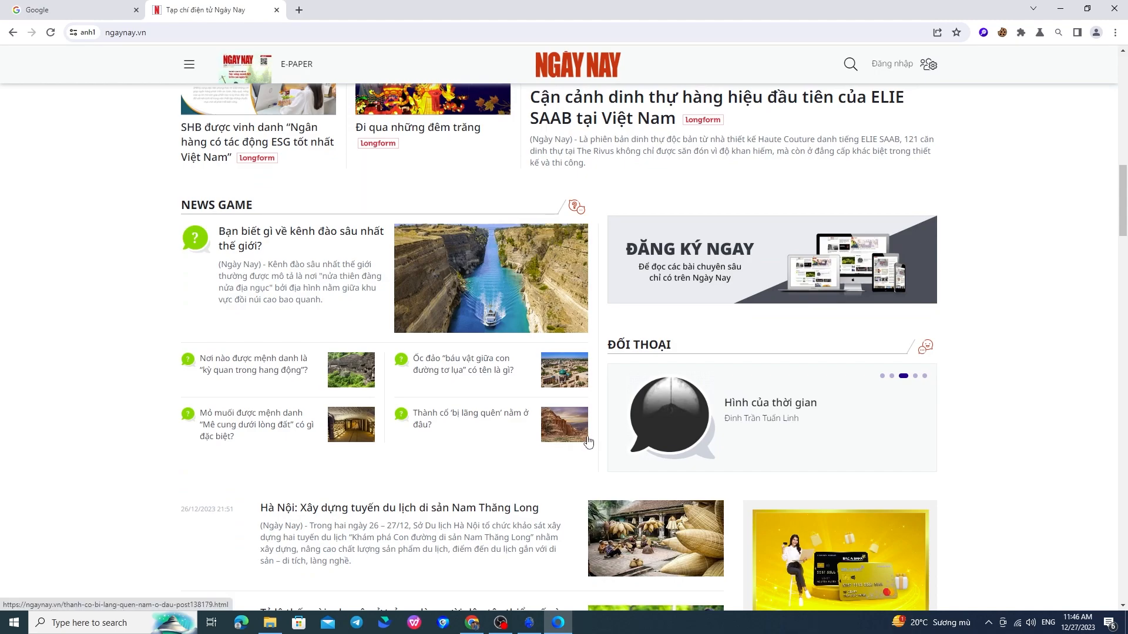
pyautogui.moveTo(542, 628)
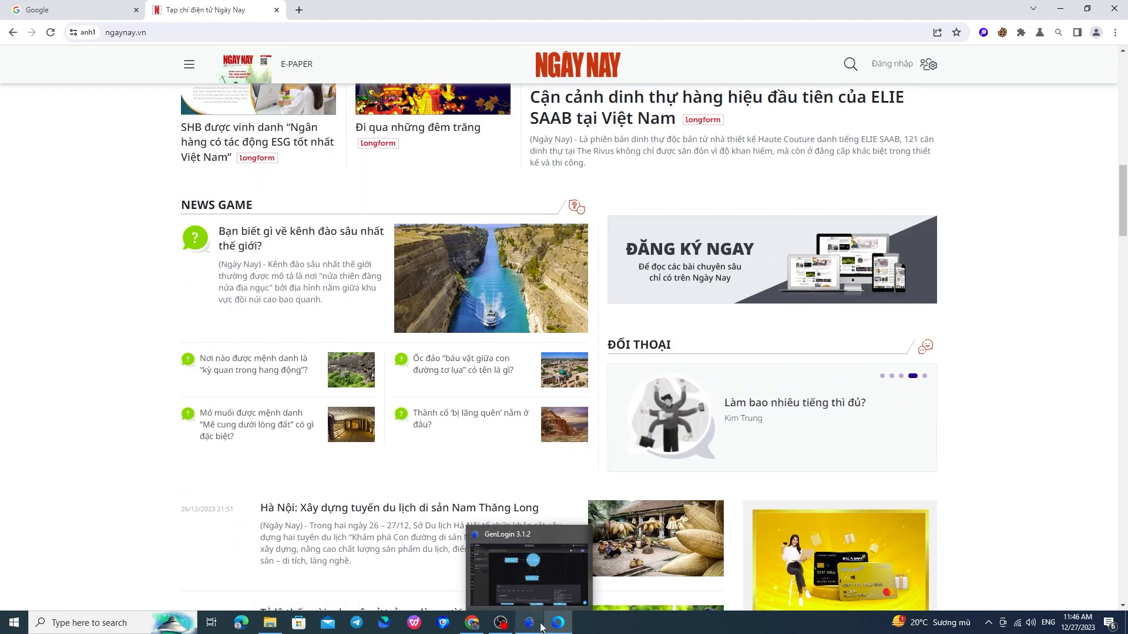
pyautogui.click(548, 595)
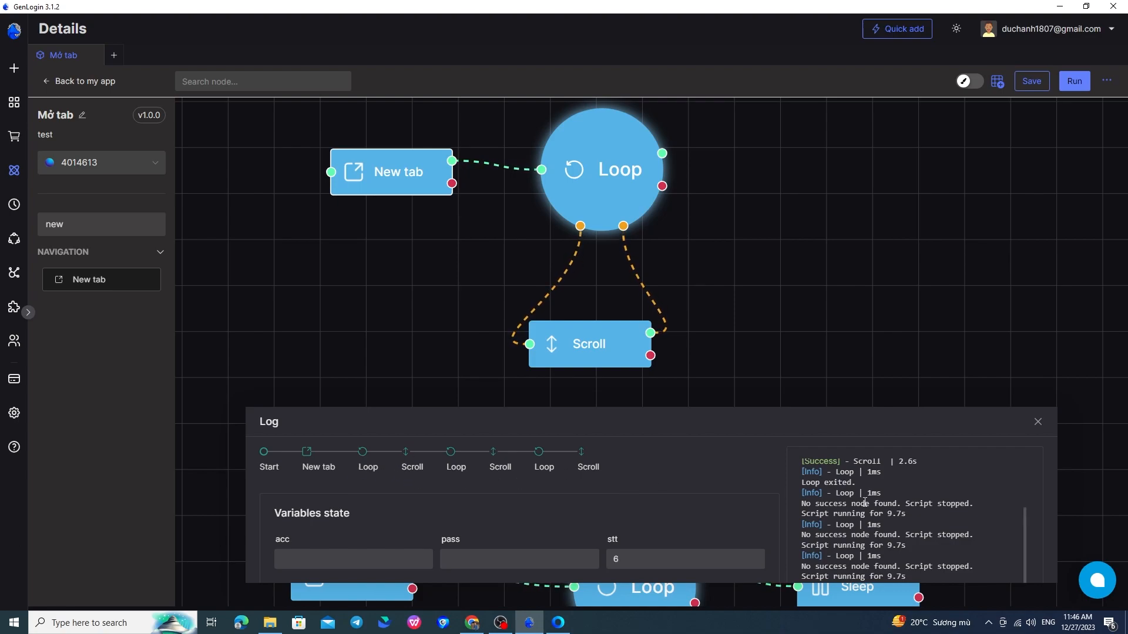
pyautogui.scroll(-1, 860, 500)
pyautogui.scroll(1, 859, 500)
pyautogui.moveTo(819, 472); pyautogui.dragTo(852, 482)
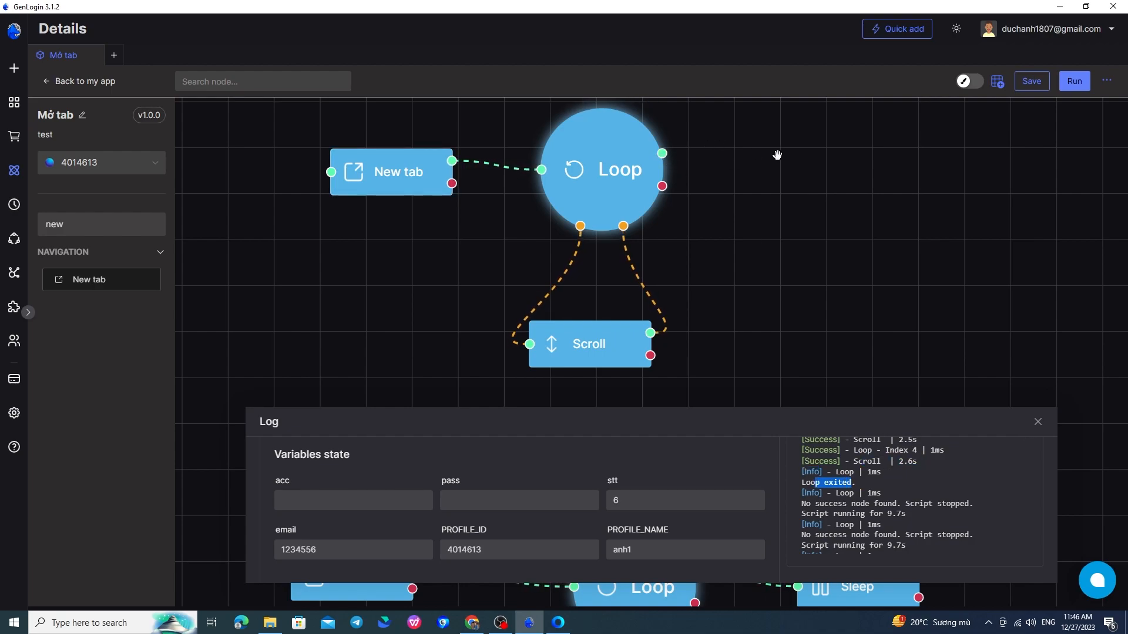
# Switch the Loop node to a While loop based on the stt variable.
pyautogui.doubleClick(608, 170)
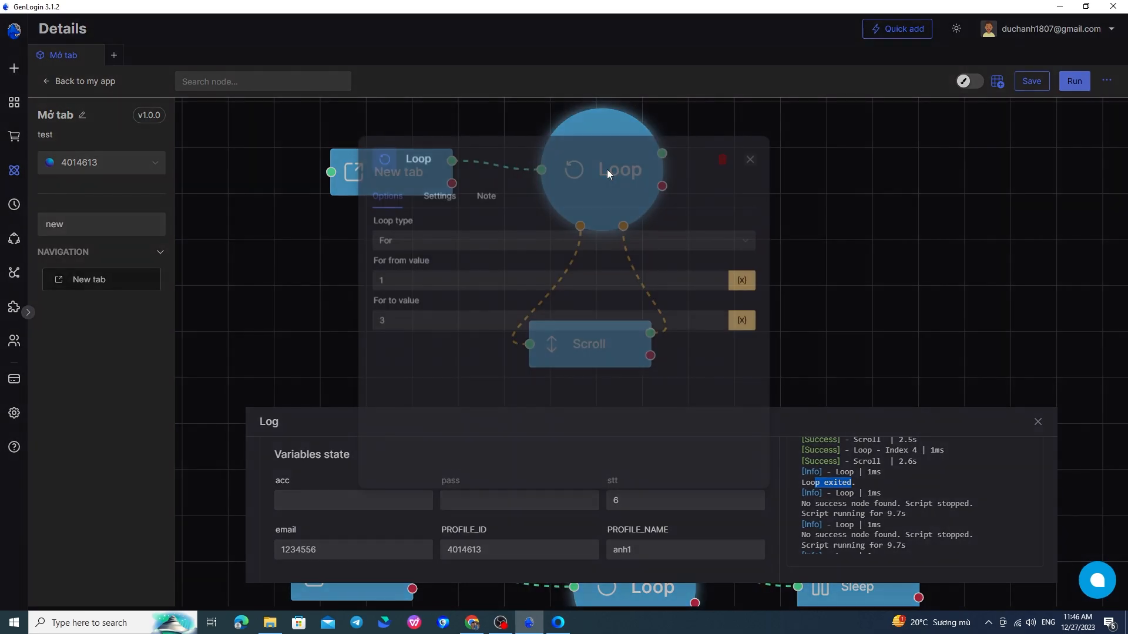
pyautogui.click(521, 243)
pyautogui.click(495, 286)
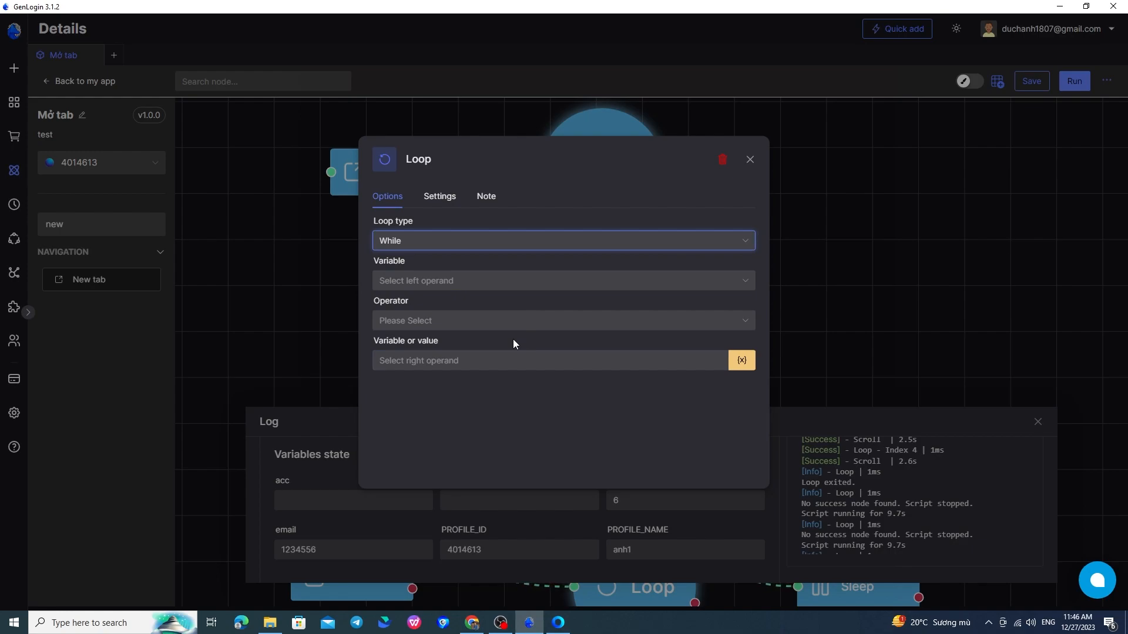
pyautogui.click(431, 280)
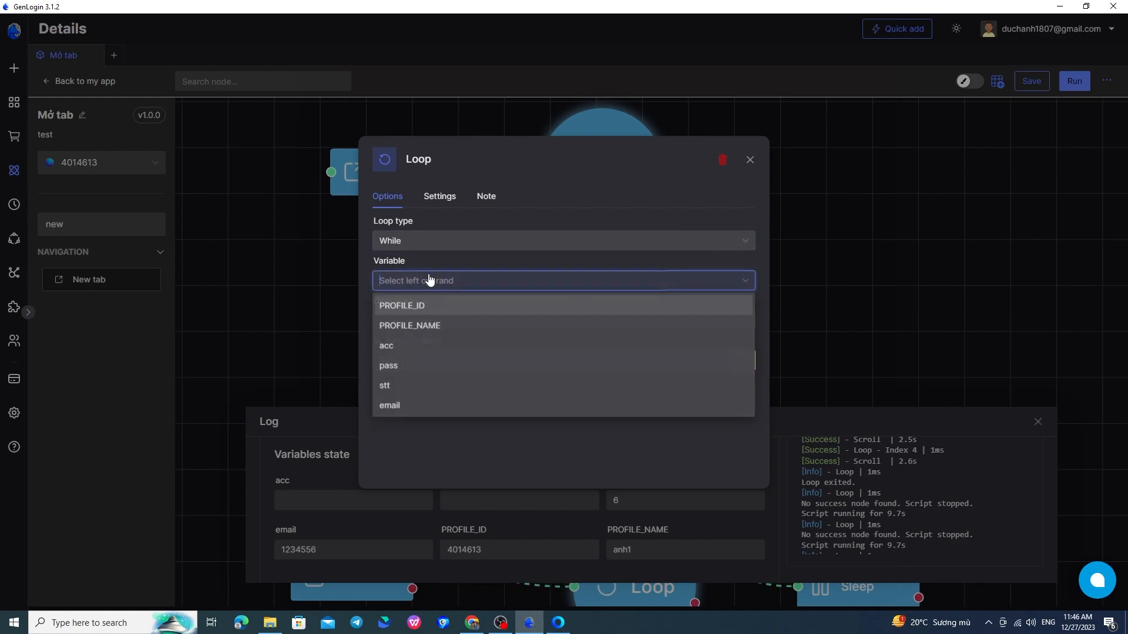
pyautogui.click(425, 386)
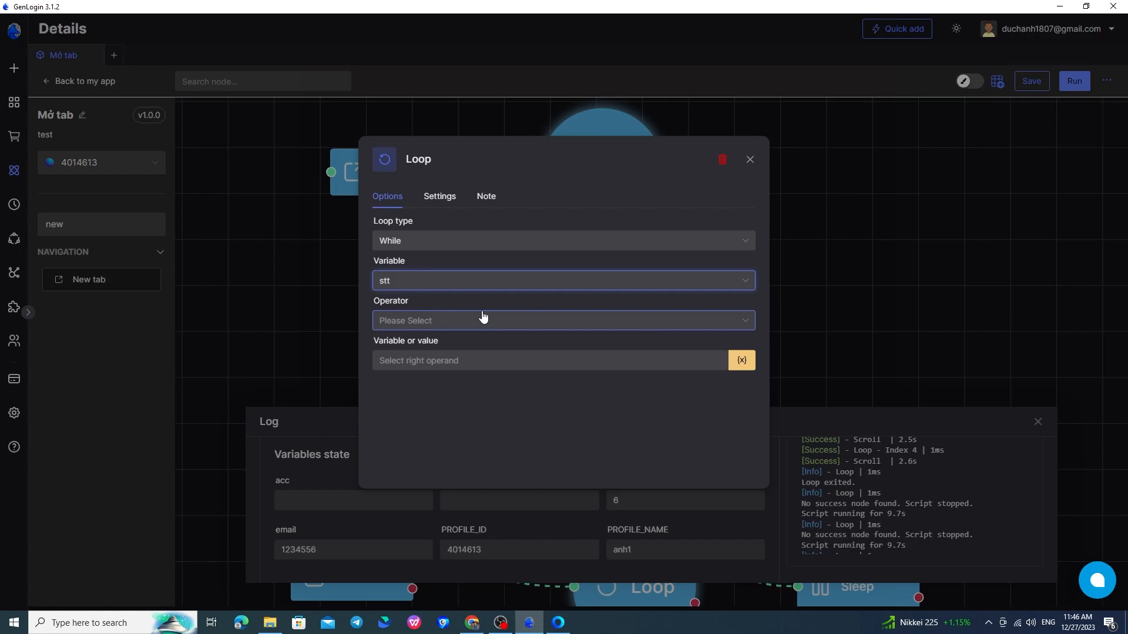
pyautogui.click(751, 159)
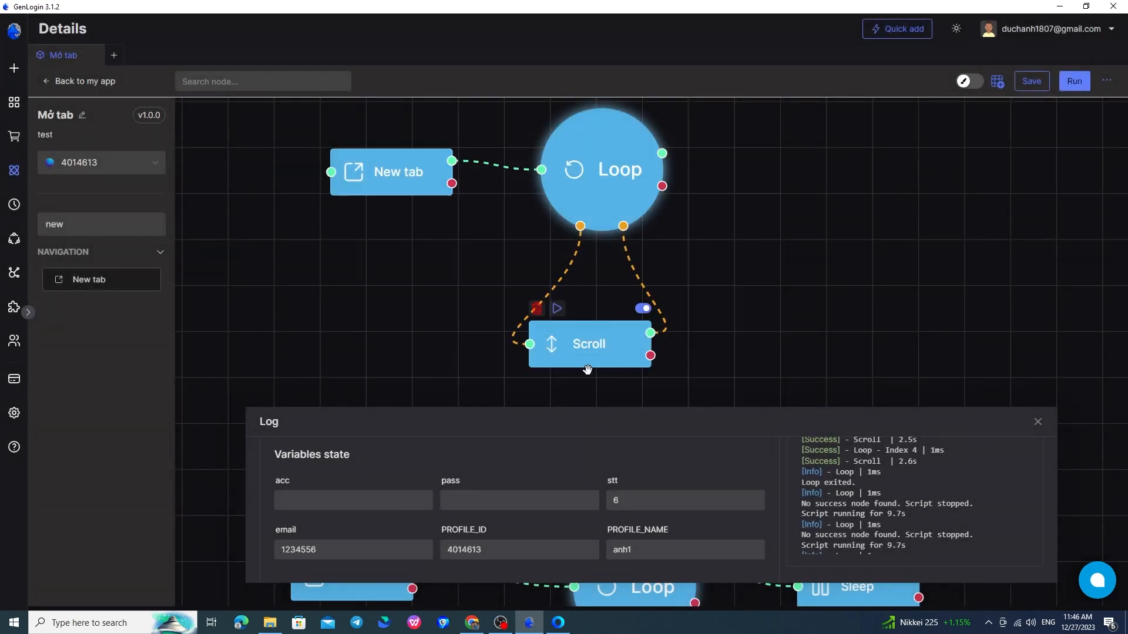
# Set the While condition to stt < 4.
pyautogui.click(614, 198)
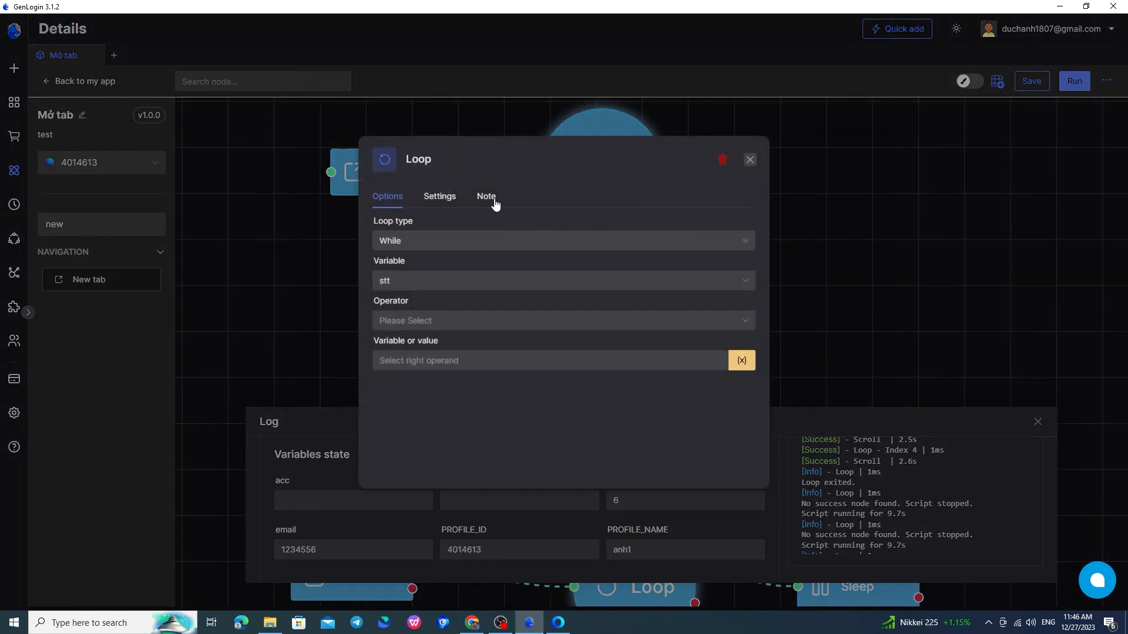
pyautogui.click(439, 321)
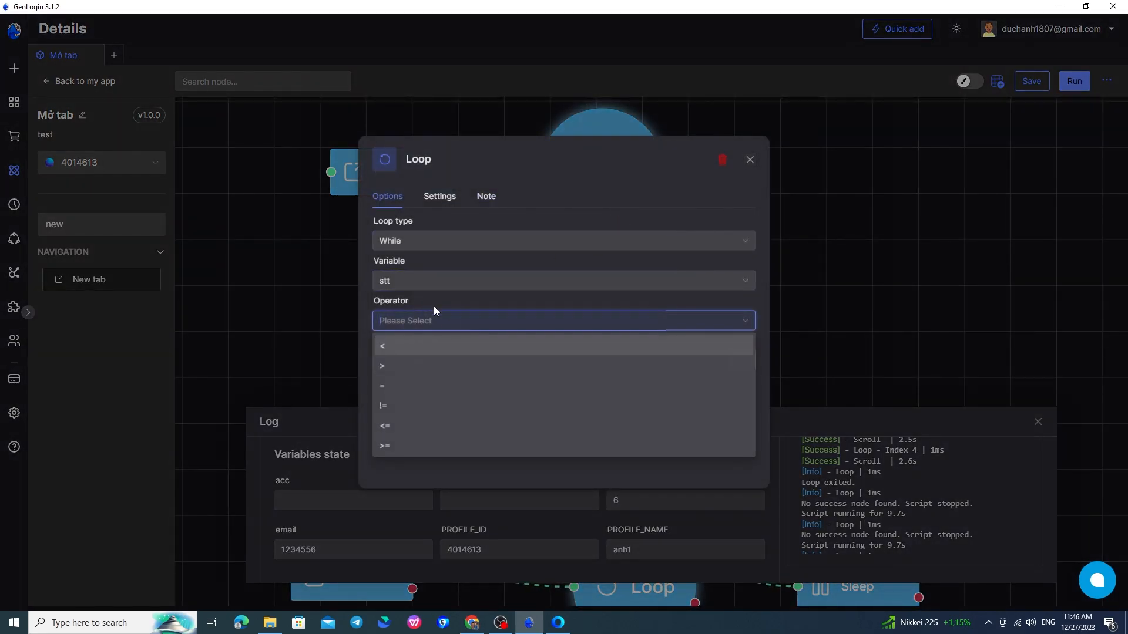
pyautogui.click(435, 347)
pyautogui.click(445, 360)
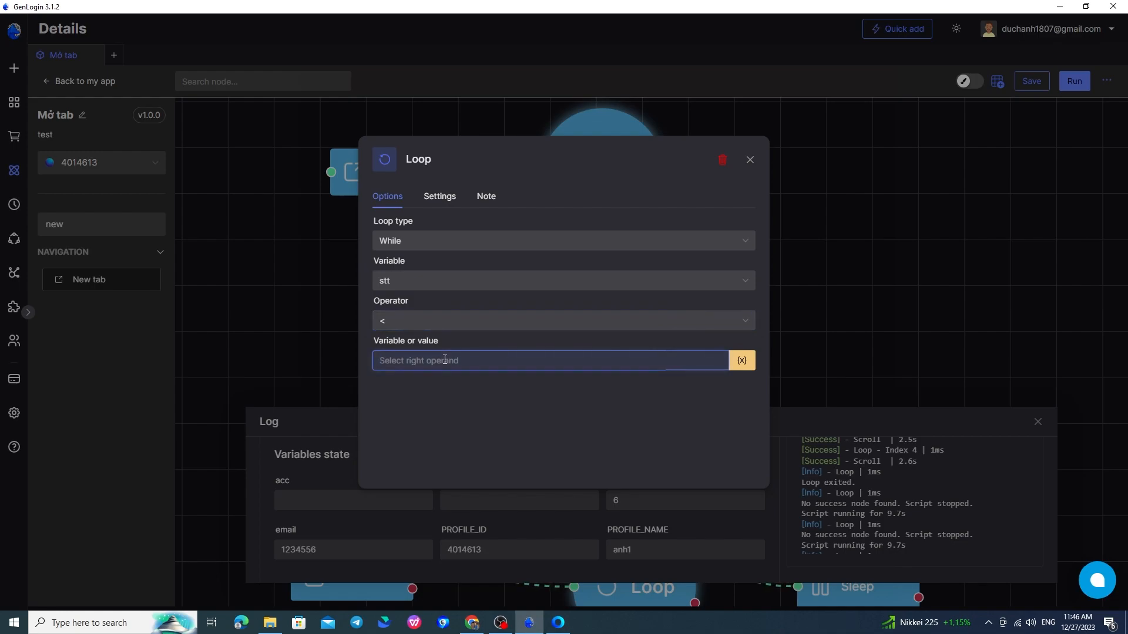
pyautogui.write('4')
pyautogui.click(457, 386)
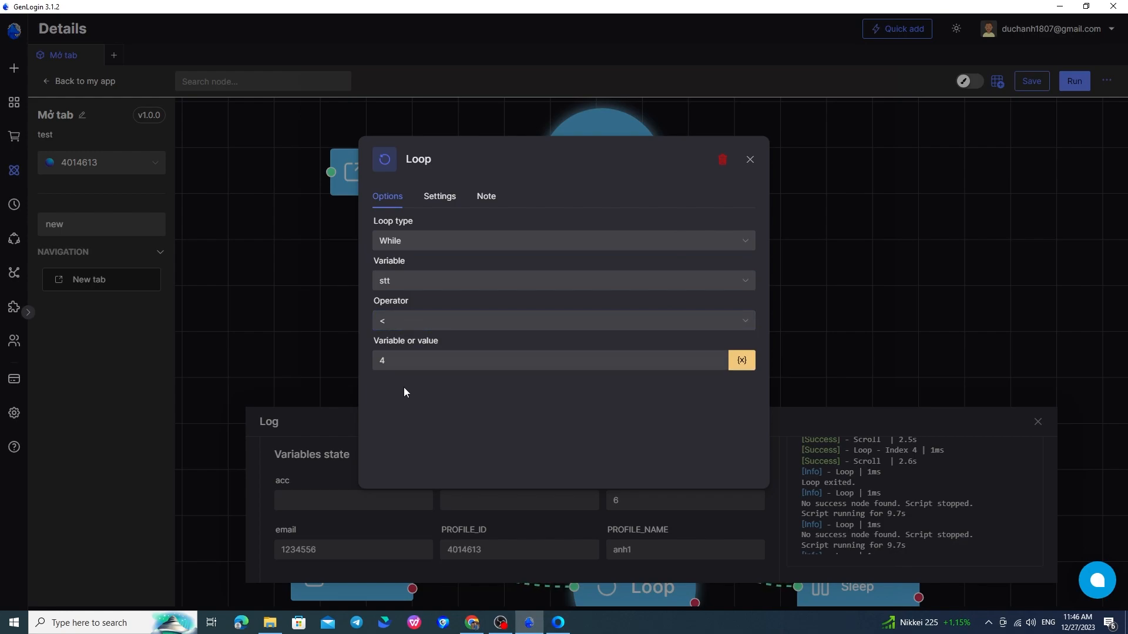
pyautogui.click(749, 161)
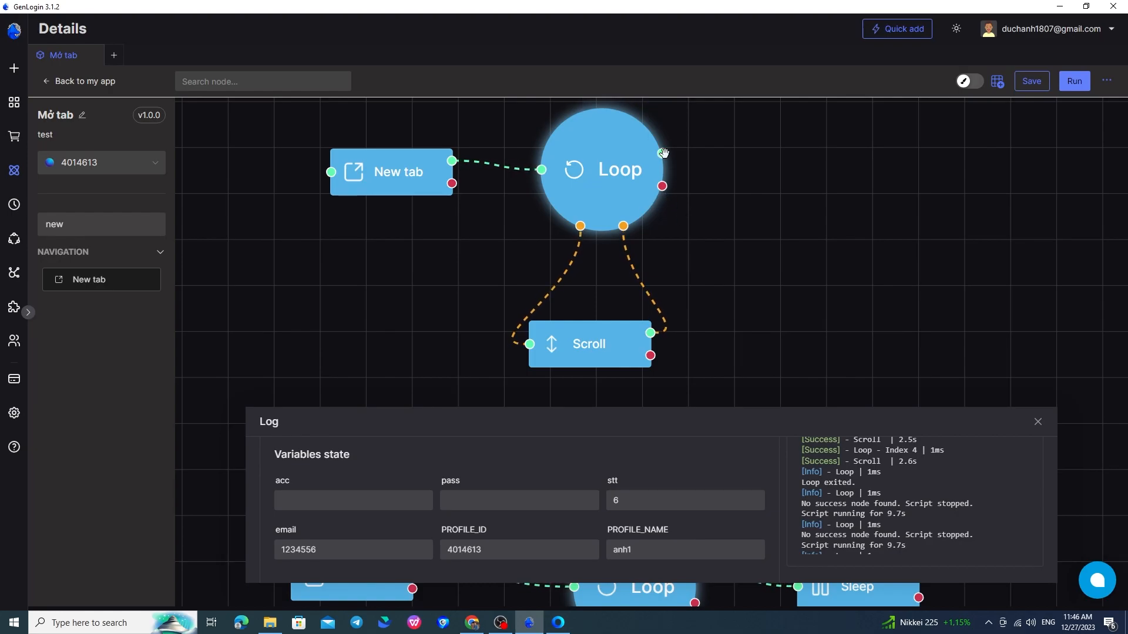
# Close the run log panel and zoom out to show both flows.
pyautogui.moveTo(662, 153); pyautogui.dragTo(989, 454)
pyautogui.click(1038, 421)
pyautogui.scroll(-3, 819, 350)
pyautogui.moveTo(513, 354); pyautogui.dragTo(564, 234)
pyautogui.scroll(-4, 546, 258)
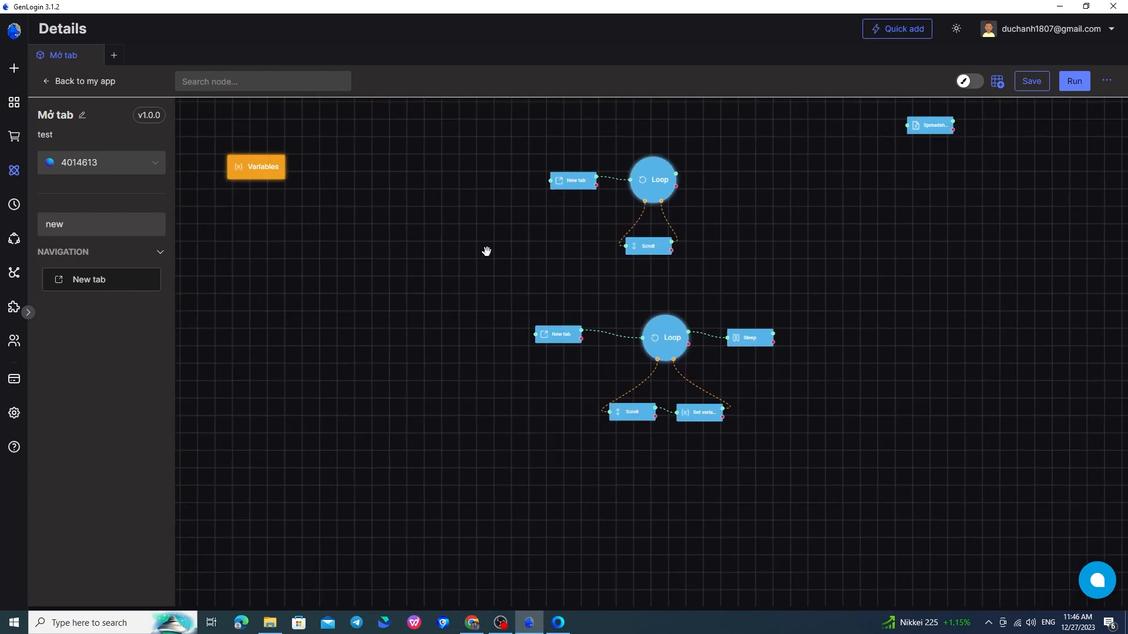
pyautogui.moveTo(313, 197); pyautogui.dragTo(314, 235)
# Move the Variables node beside the first flow and confirm stt starts at 6.
pyautogui.moveTo(270, 203); pyautogui.dragTo(503, 243)
pyautogui.doubleClick(506, 249)
pyautogui.click(568, 281)
pyautogui.click(802, 266)
pyautogui.moveTo(487, 246); pyautogui.dragTo(474, 236)
# Shift the upper Loop down-left and place the Scroll node just under it.
pyautogui.scroll(3, 769, 292)
pyautogui.moveTo(649, 250); pyautogui.dragTo(715, 328)
pyautogui.moveTo(680, 256); pyautogui.dragTo(670, 271)
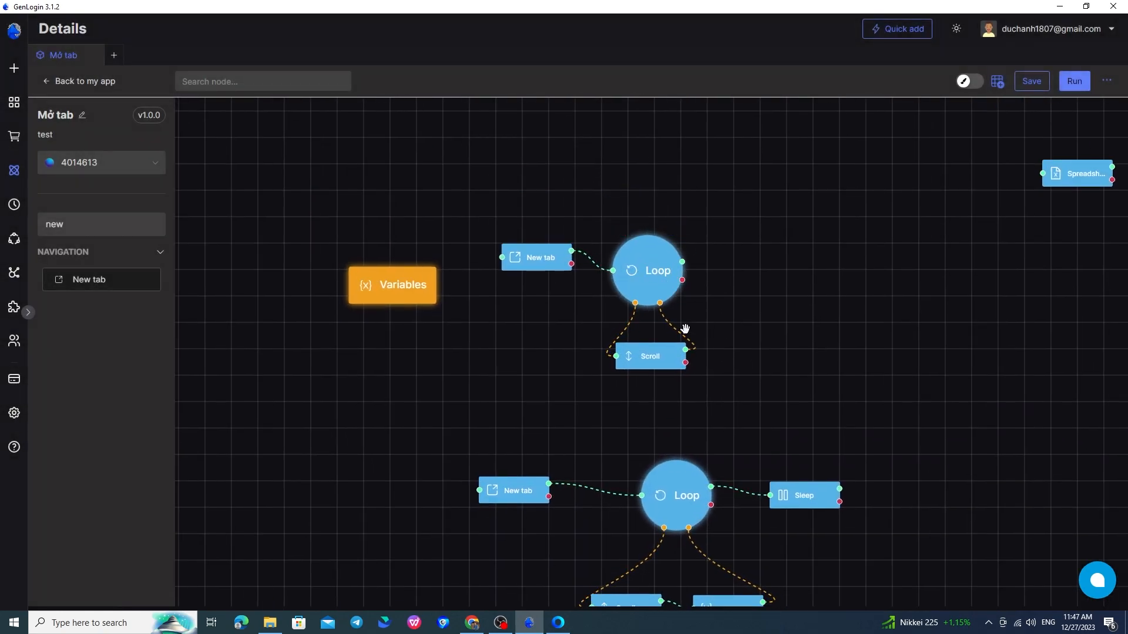
pyautogui.moveTo(672, 335)
pyautogui.moveTo(682, 343); pyautogui.dragTo(630, 339)
pyautogui.moveTo(650, 339)
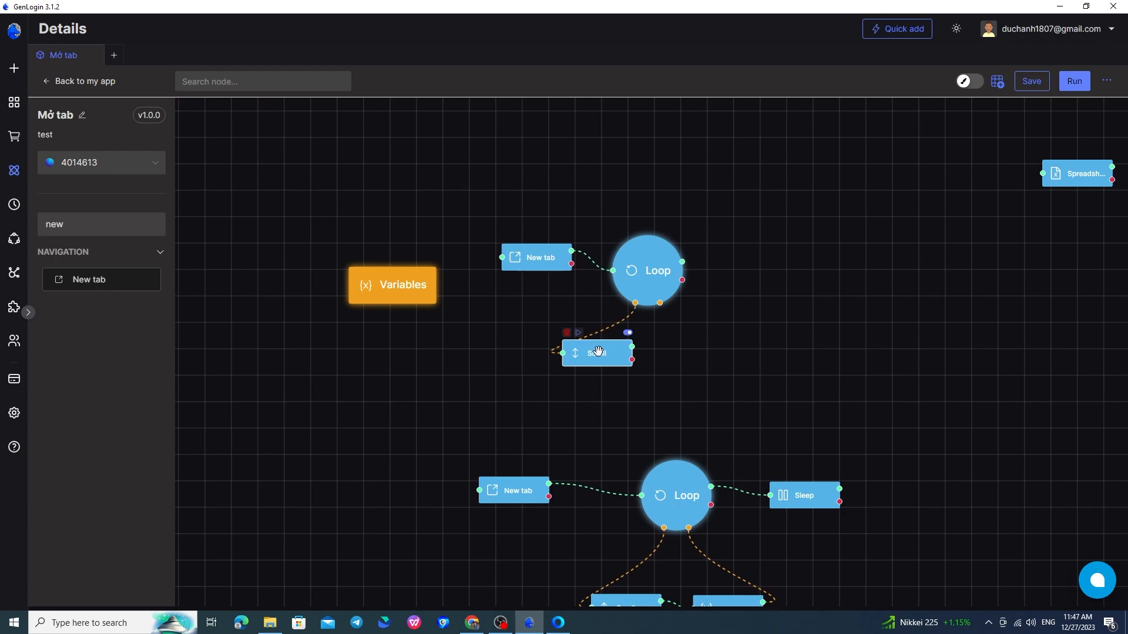
pyautogui.moveTo(598, 351); pyautogui.dragTo(598, 364)
# Search 'set' and drop a Set variable node after the Scroll node.
pyautogui.click(126, 224)
pyautogui.write('set')
pyautogui.moveTo(118, 280); pyautogui.dragTo(691, 368)
pyautogui.doubleClick(695, 375)
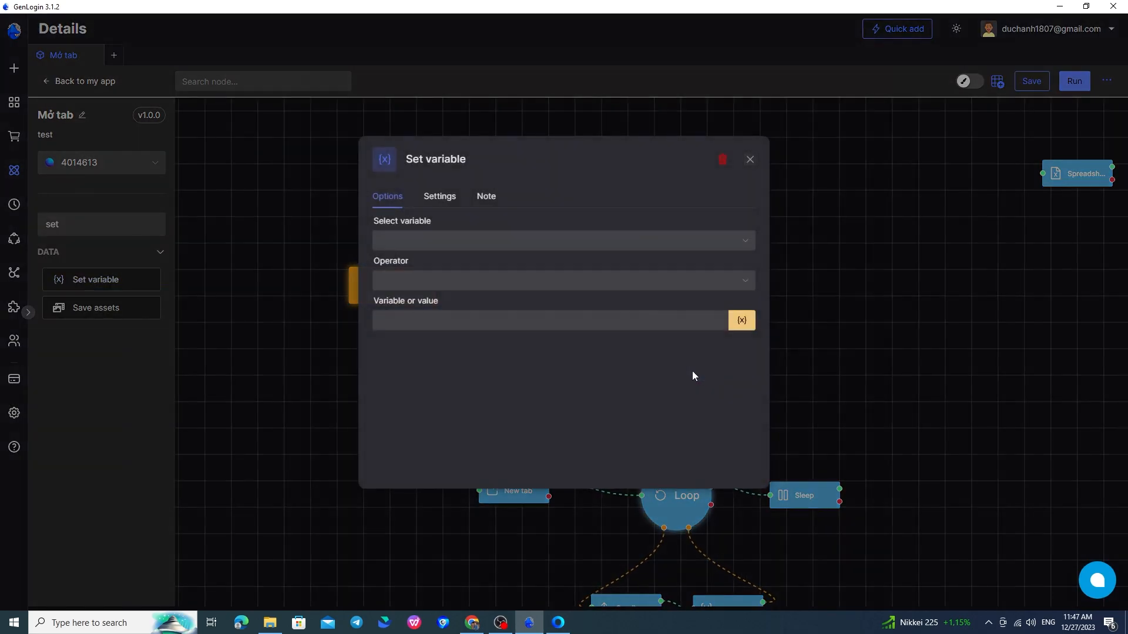
# Make the Set variable node add 1 to stt and tuck it beside Scroll.
pyautogui.click(519, 240)
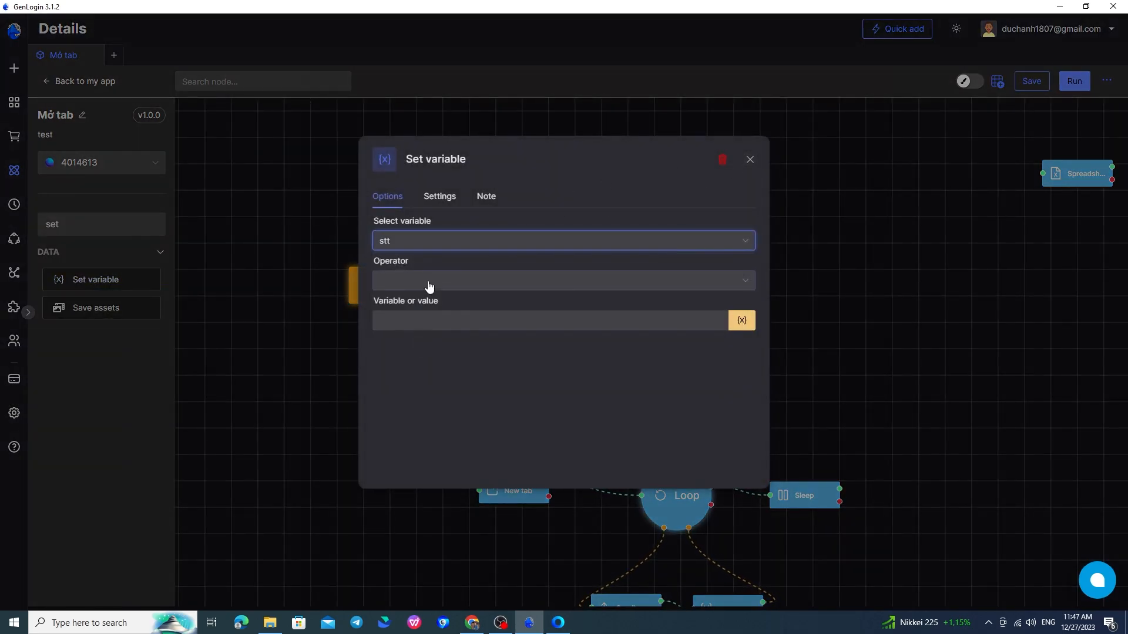
pyautogui.click(429, 283)
pyautogui.click(417, 329)
pyautogui.click(420, 318)
pyautogui.write('1')
pyautogui.click(791, 299)
pyautogui.moveTo(718, 369); pyautogui.dragTo(699, 373)
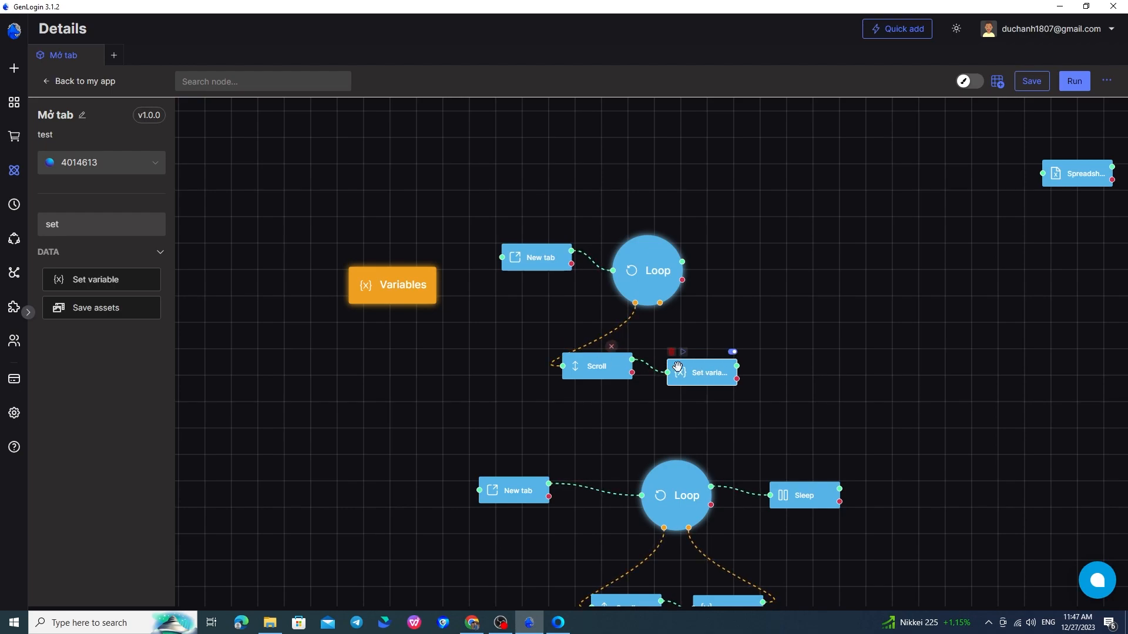
pyautogui.moveTo(698, 374); pyautogui.dragTo(660, 303)
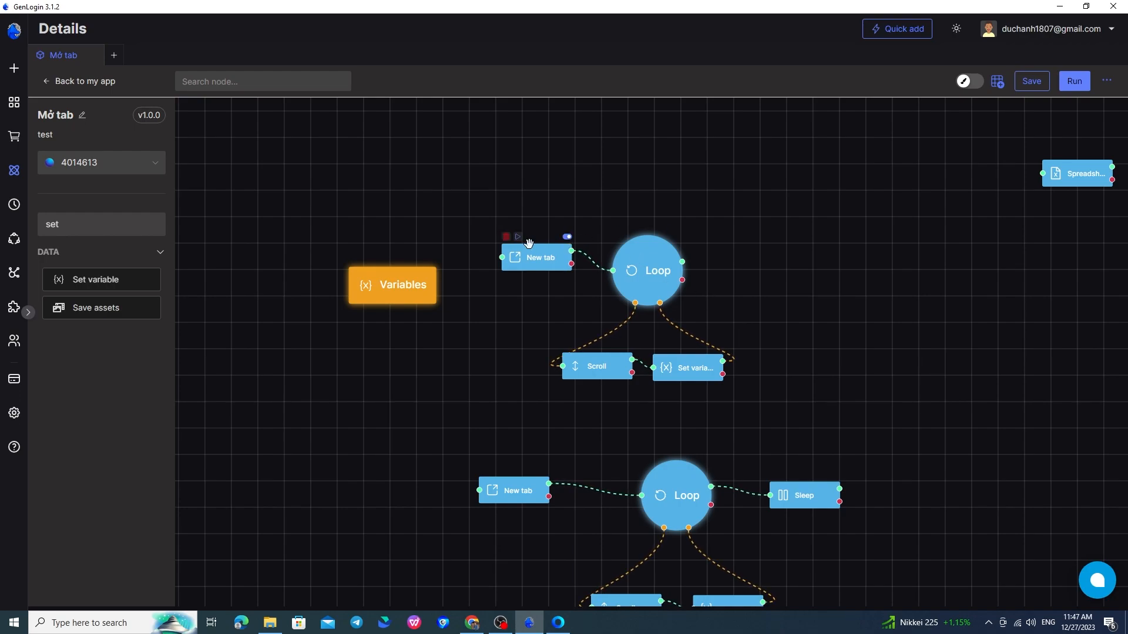
# Run the flow from New tab and review the log through the 'Loop exited' line.
pyautogui.click(518, 237)
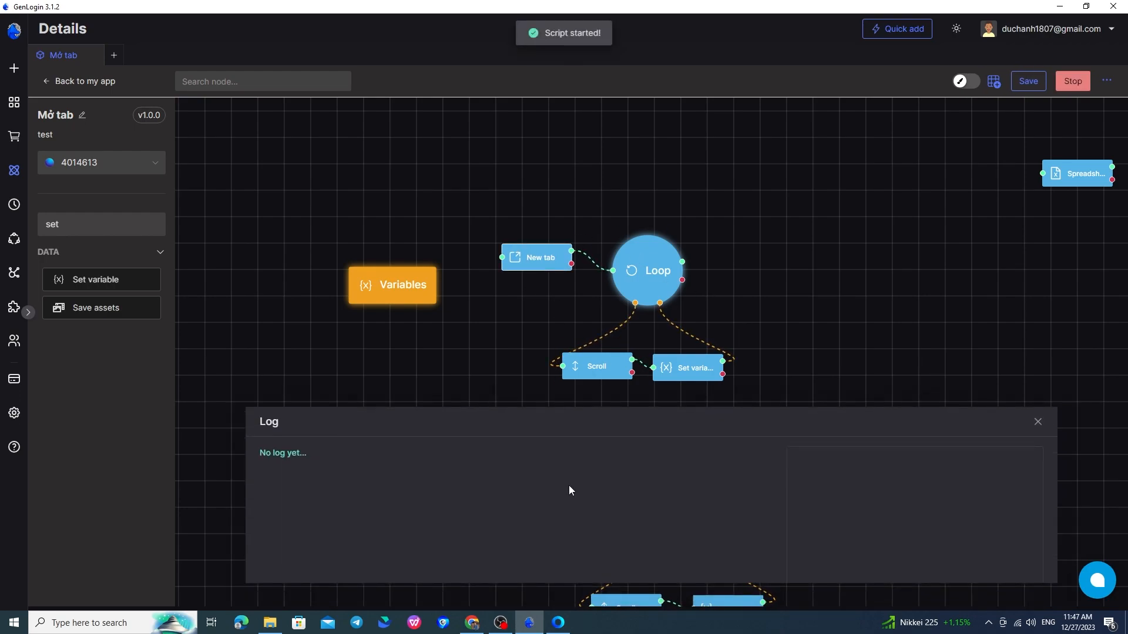
pyautogui.moveTo(559, 626)
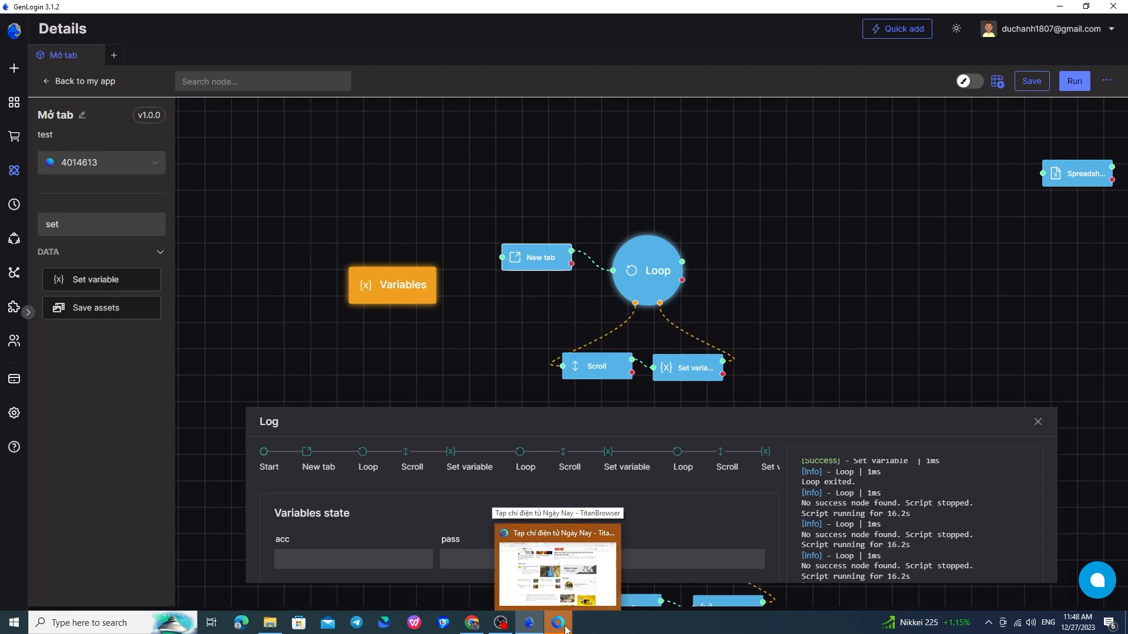
pyautogui.scroll(-2, 720, 523)
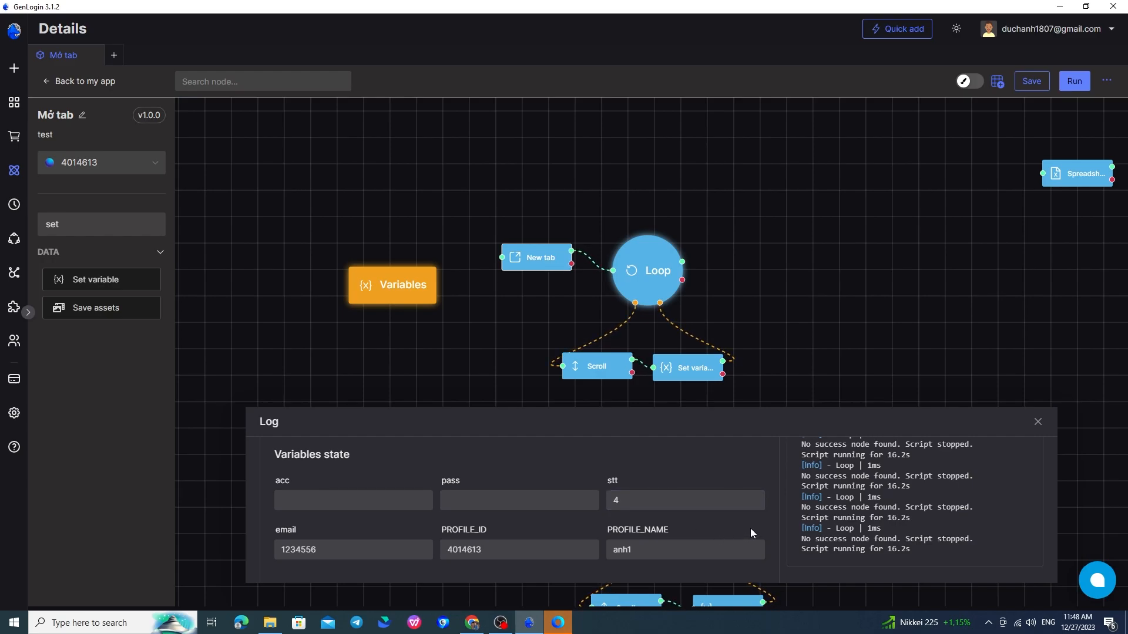
pyautogui.scroll(2, 889, 515)
pyautogui.moveTo(810, 461); pyautogui.dragTo(903, 474)
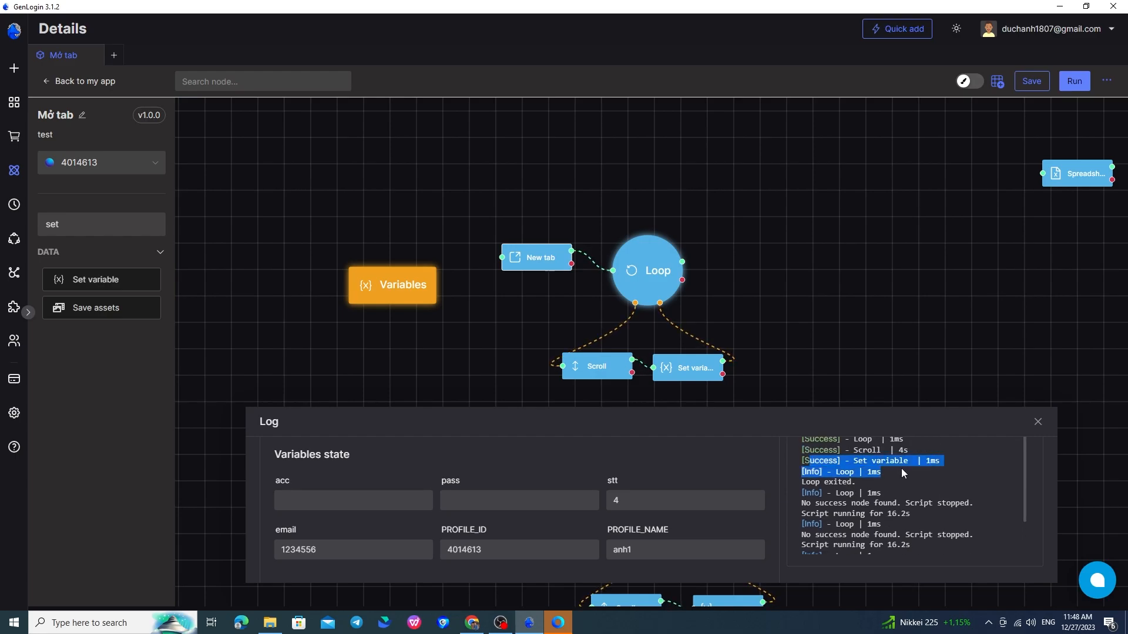
pyautogui.tripleClick(847, 482)
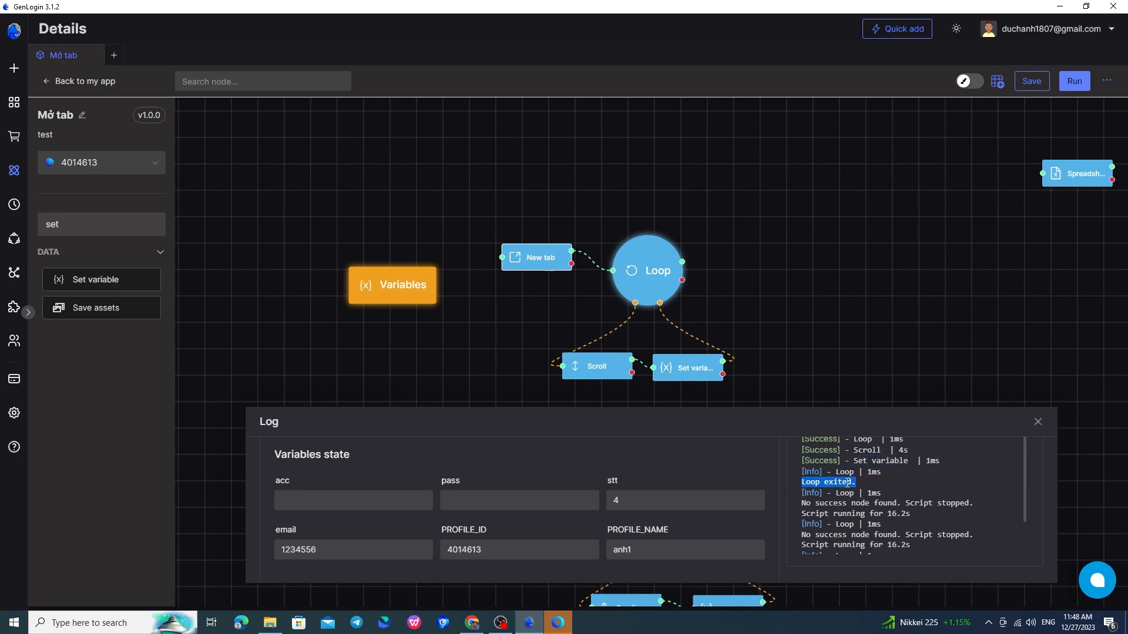
pyautogui.scroll(-3, 845, 486)
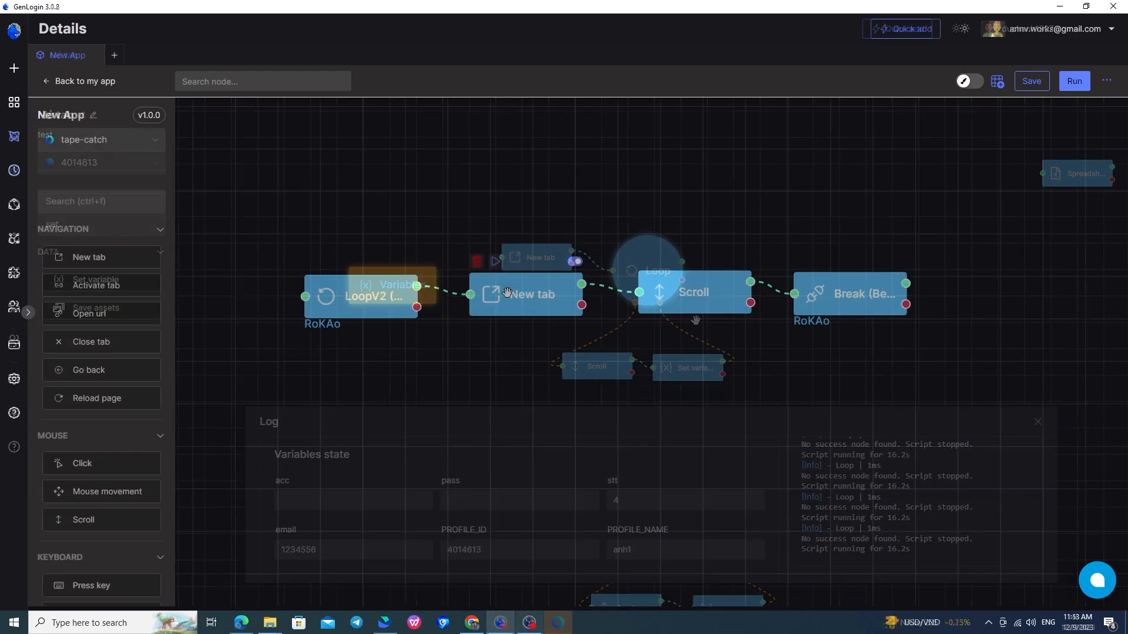
# Keep LoopV2 loop RoKAo as a For loop from 1 to 3 and close its settings.
pyautogui.scroll(-10, 94, 399)
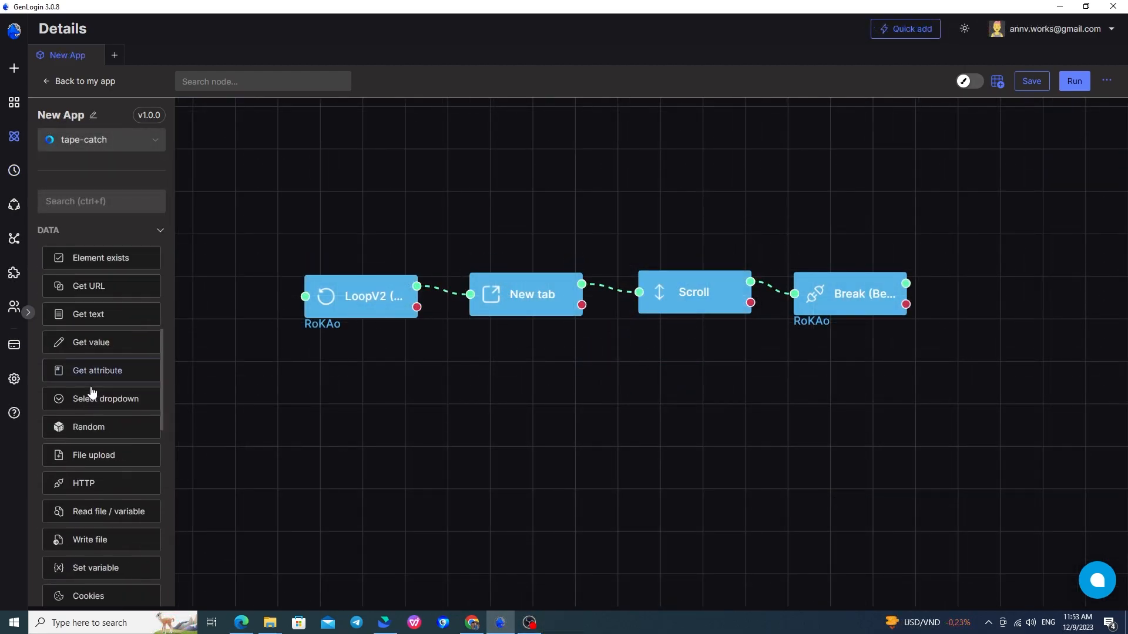
pyautogui.scroll(-5, 93, 392)
pyautogui.scroll(-3, 501, 426)
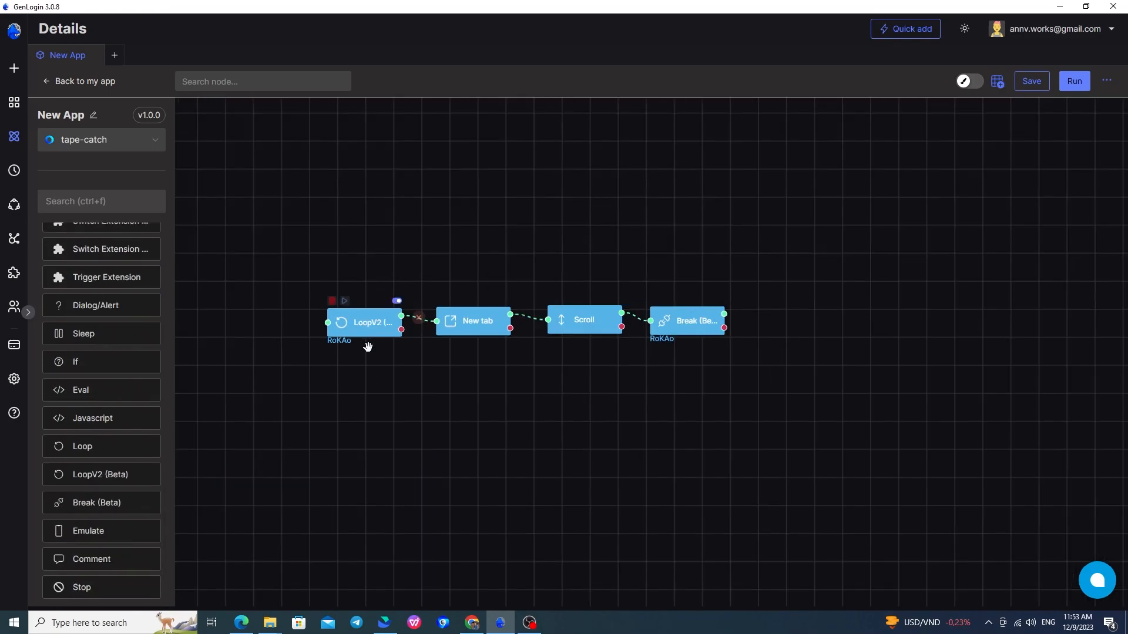
pyautogui.scroll(3, 358, 329)
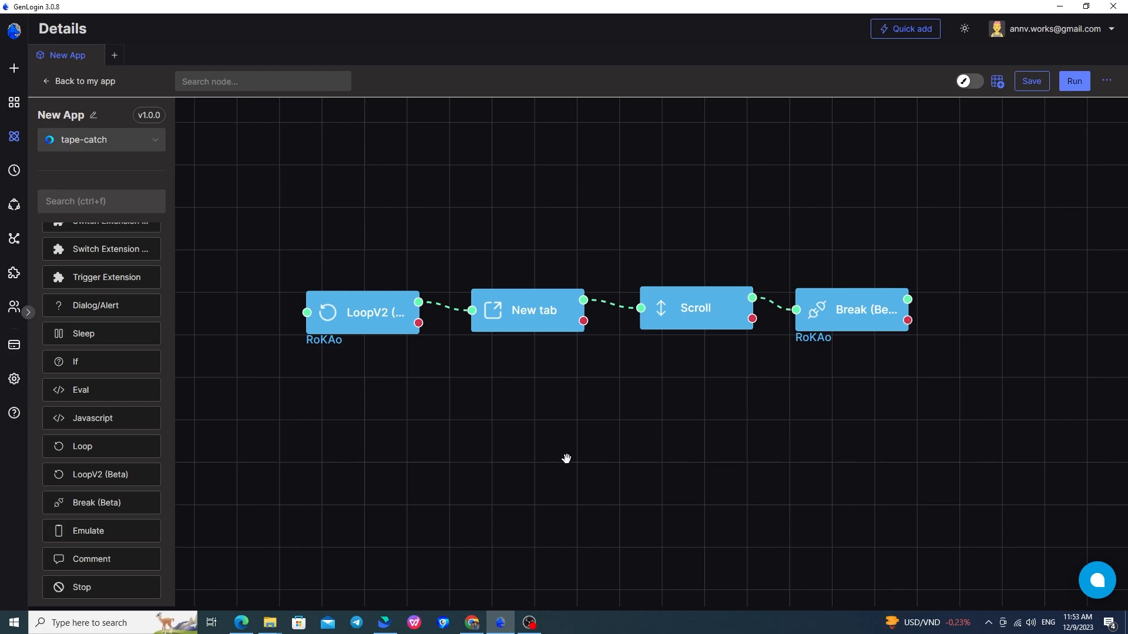
pyautogui.moveTo(569, 461); pyautogui.dragTo(612, 478)
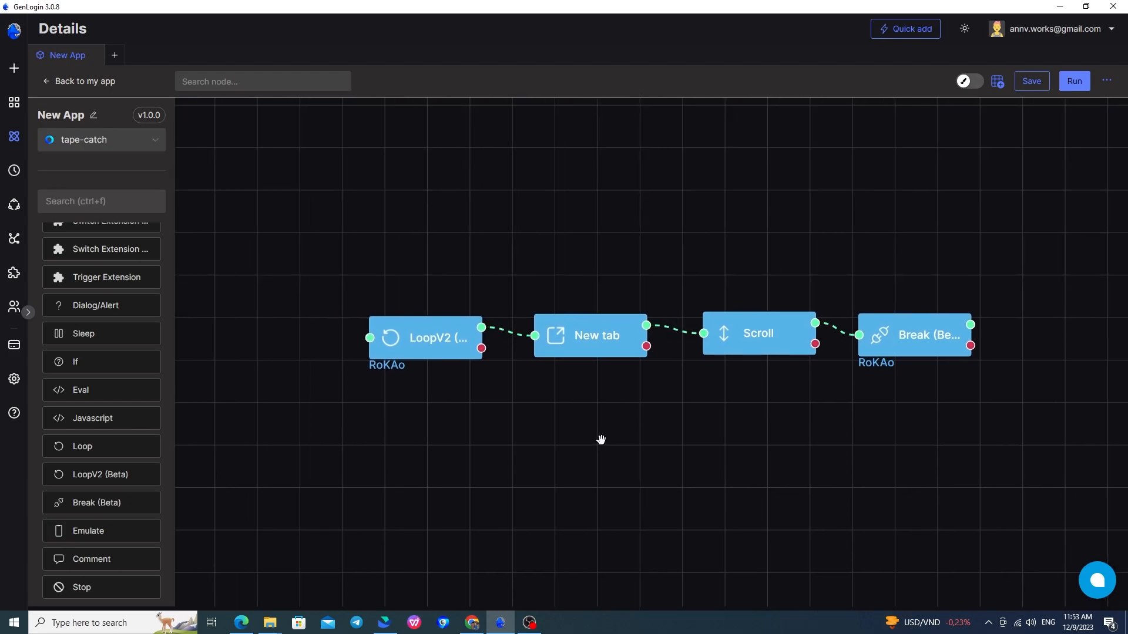
pyautogui.doubleClick(435, 347)
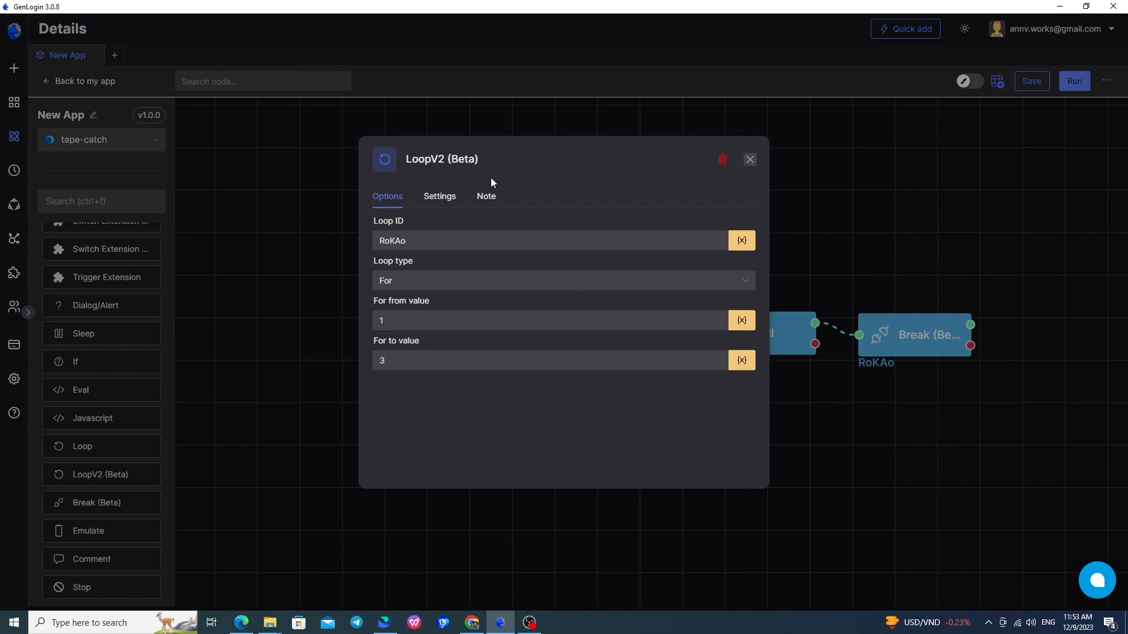
pyautogui.click(385, 236)
pyautogui.click(410, 283)
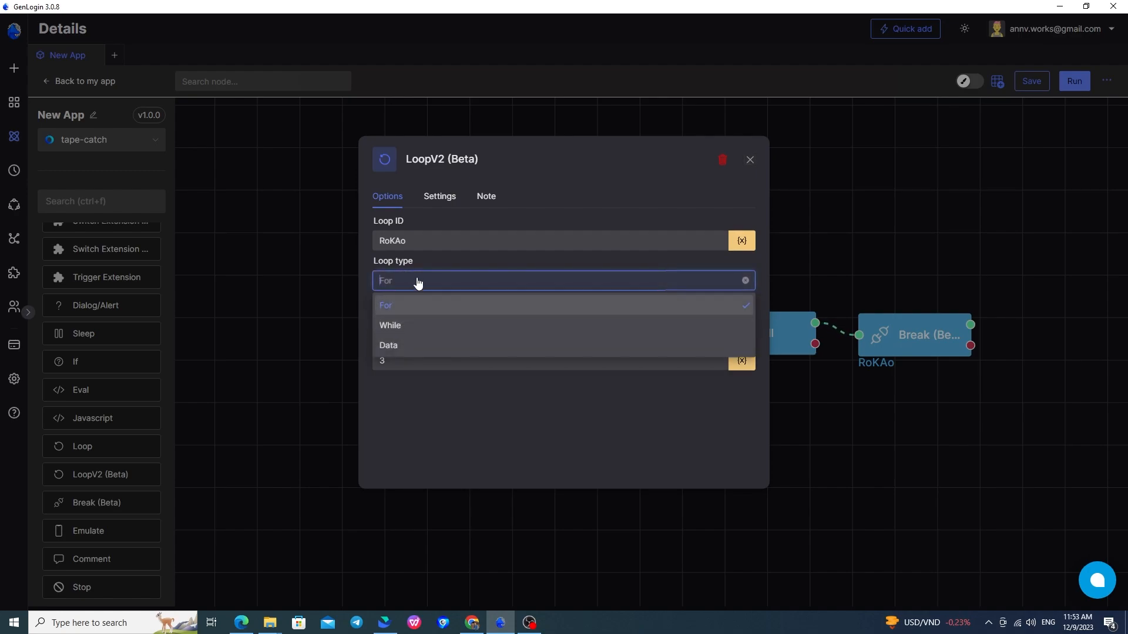
pyautogui.click(474, 411)
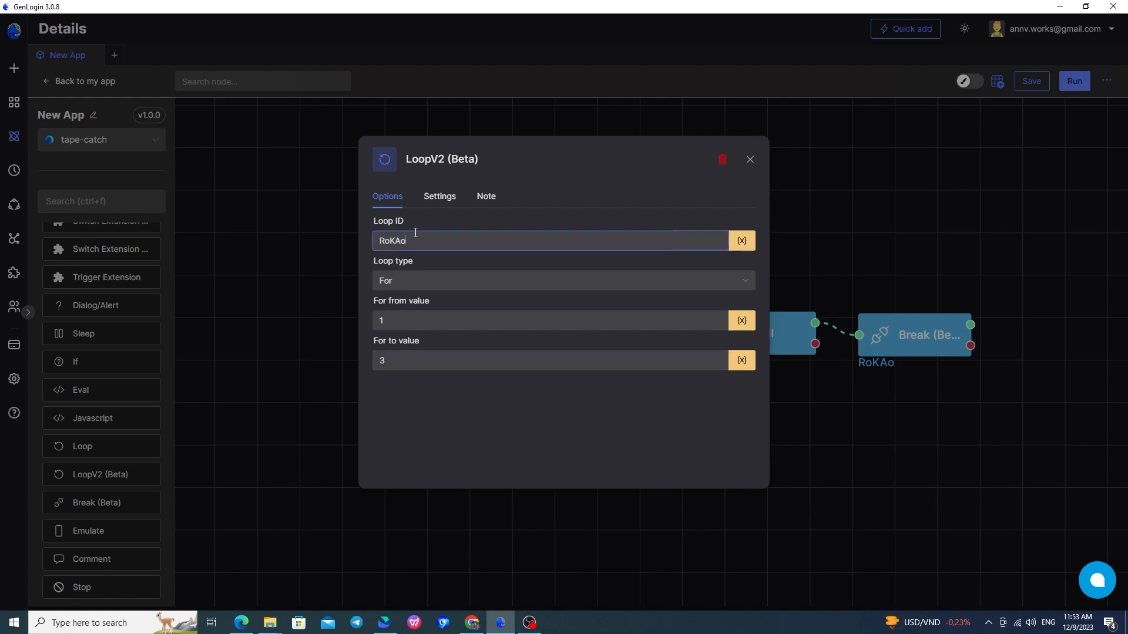
pyautogui.doubleClick(415, 232)
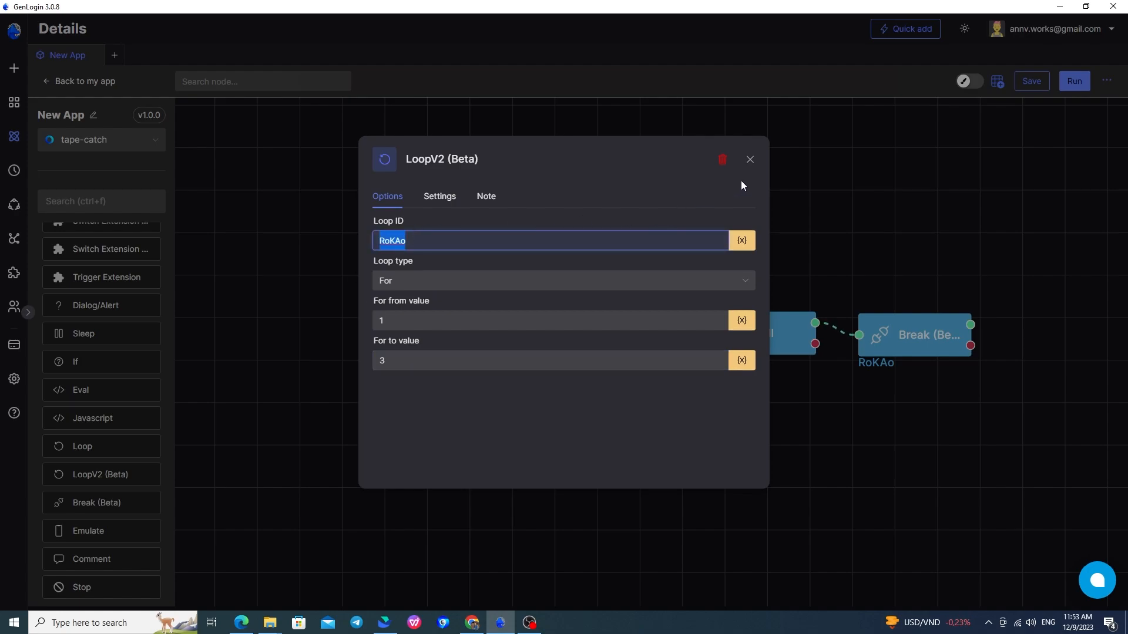
pyautogui.click(751, 159)
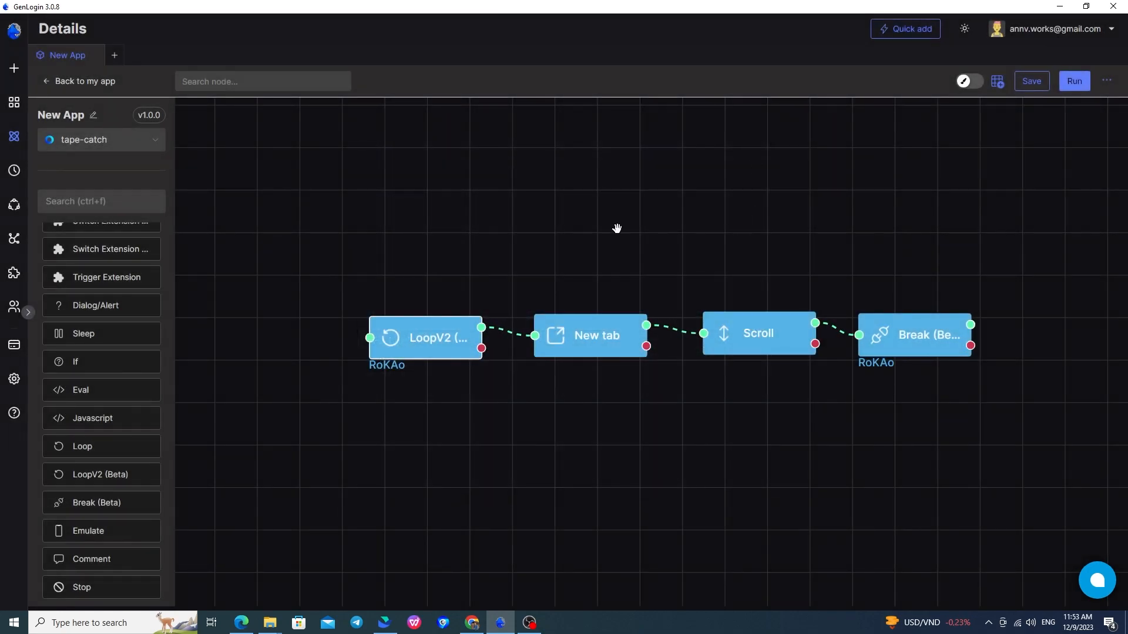
# Inspect the New tab node and the Scroll node (down, Y 100) settings.
pyautogui.moveTo(657, 415); pyautogui.dragTo(593, 486)
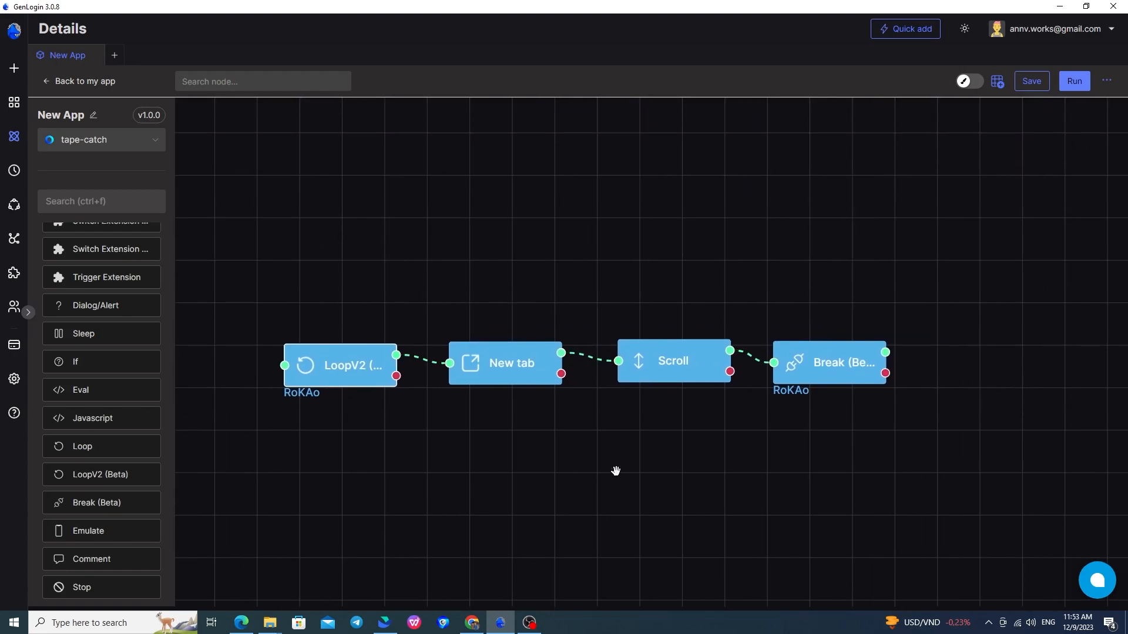
pyautogui.doubleClick(516, 370)
pyautogui.click(792, 245)
pyautogui.doubleClick(685, 352)
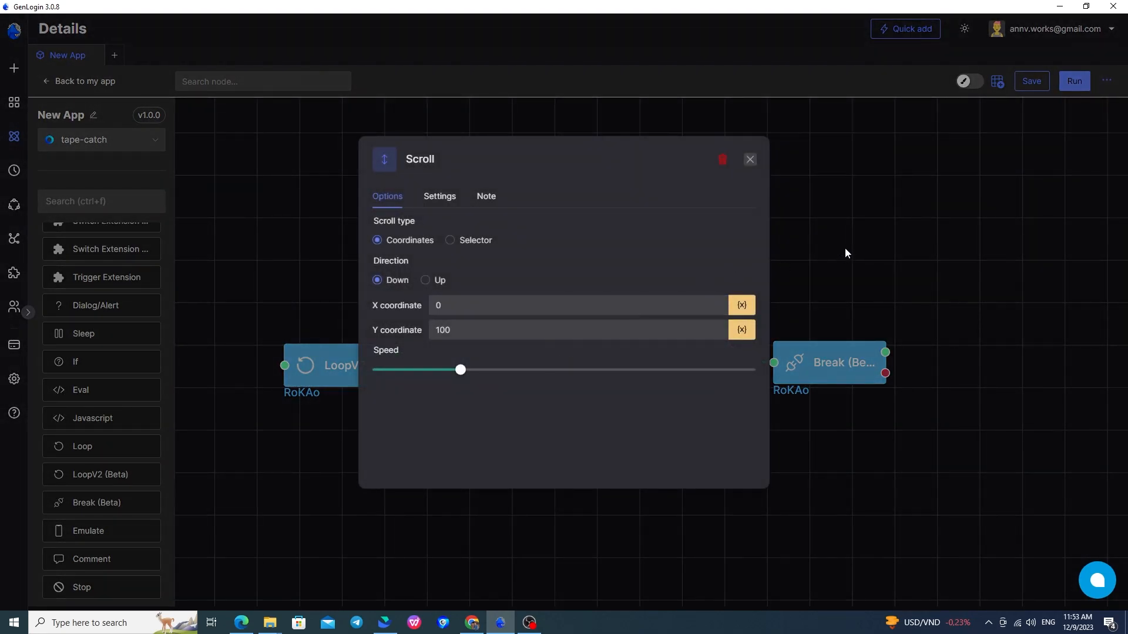
pyautogui.click(851, 231)
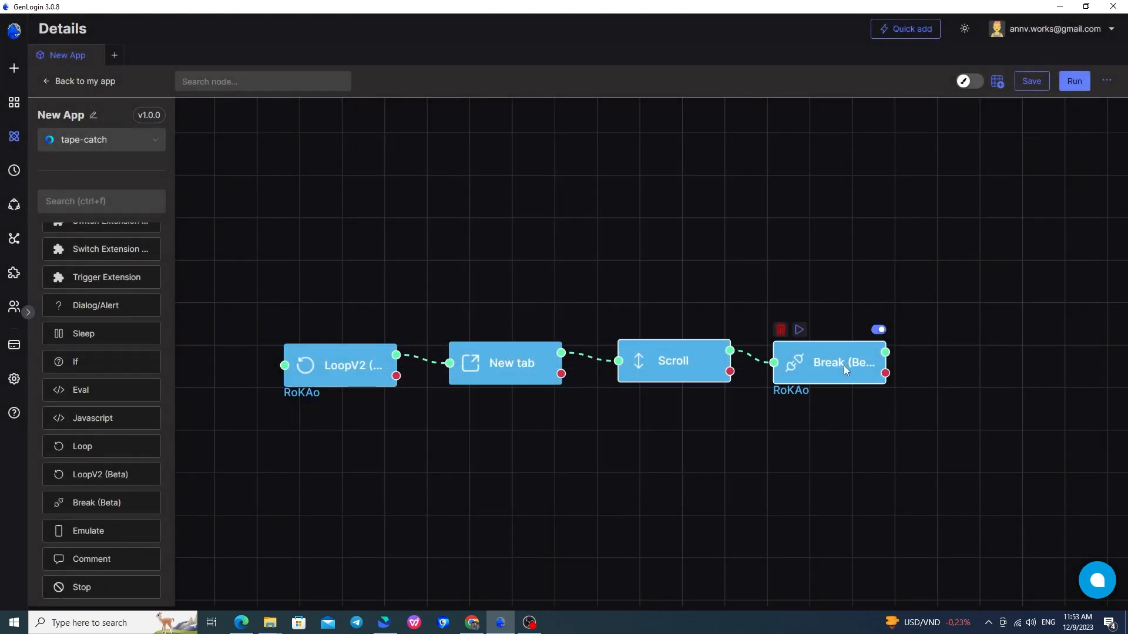
# Confirm the Break node targets loop RoKAo, then run the whole workflow.
pyautogui.doubleClick(843, 365)
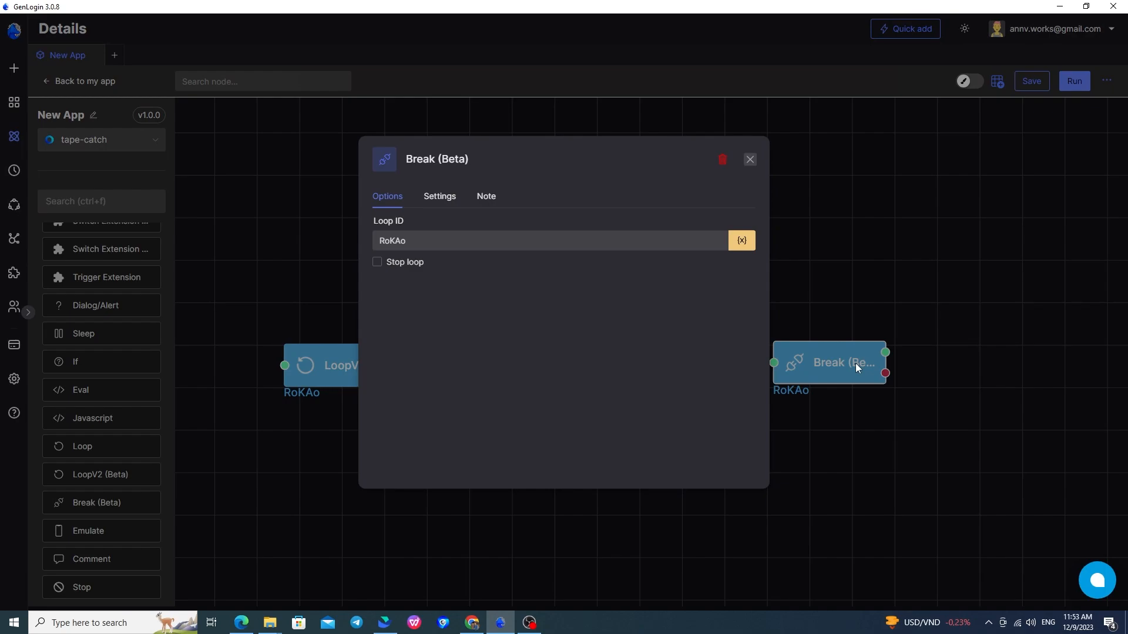
pyautogui.doubleClick(444, 244)
pyautogui.click(444, 244)
pyautogui.click(536, 316)
pyautogui.click(750, 159)
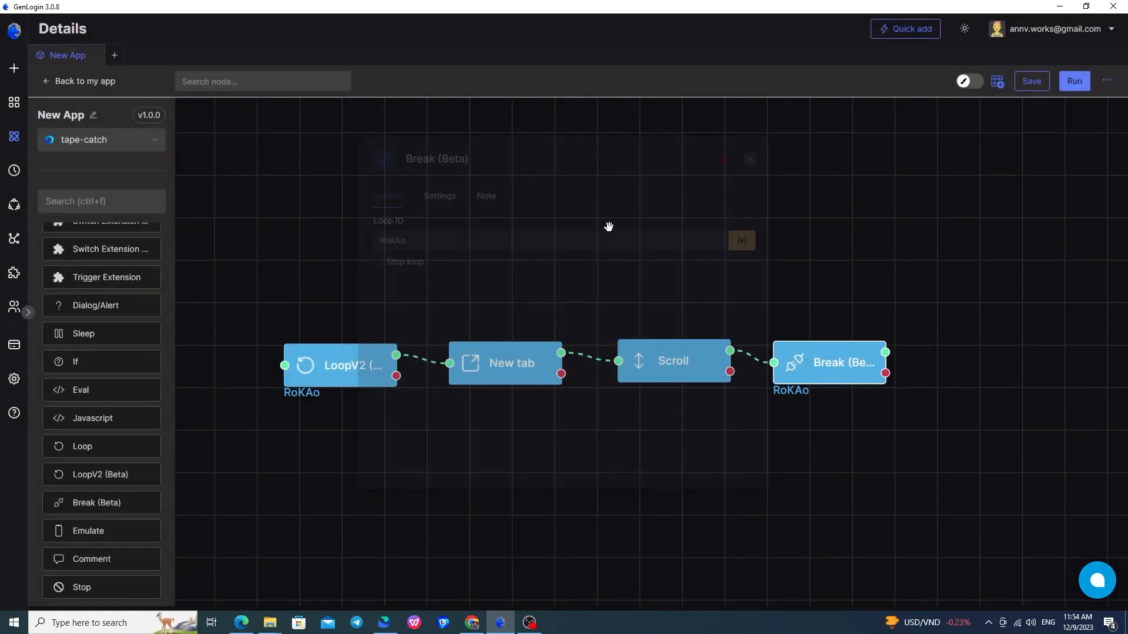
pyautogui.click(310, 333)
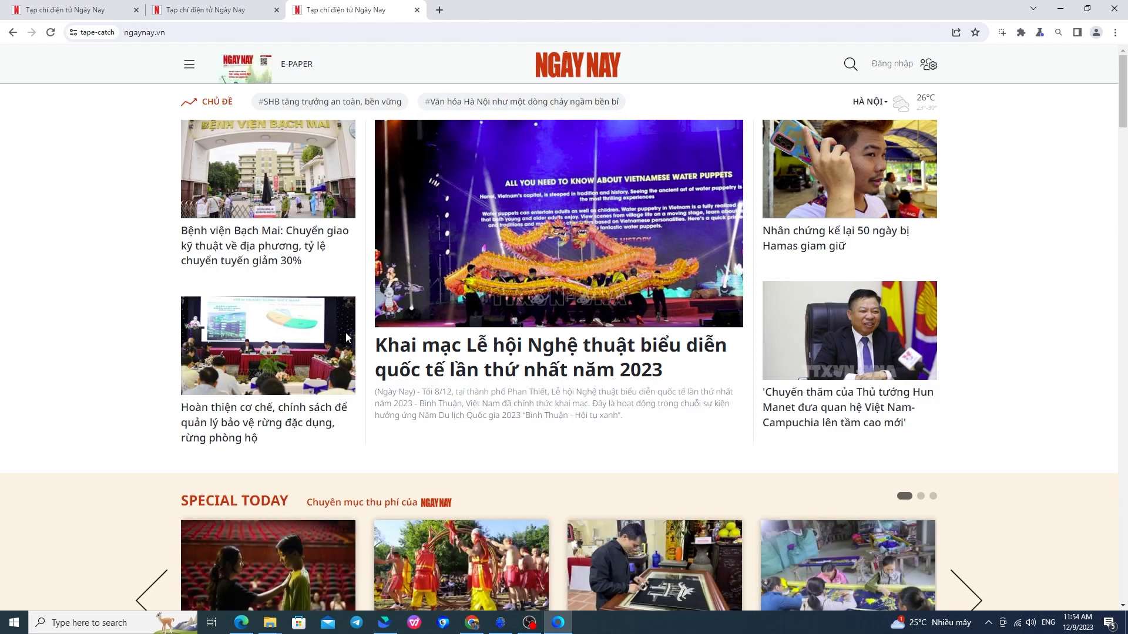
# Watch the run open and scroll ngaynay.vn tabs, then check the stopped-script log.
pyautogui.scroll(-2, 346, 332)
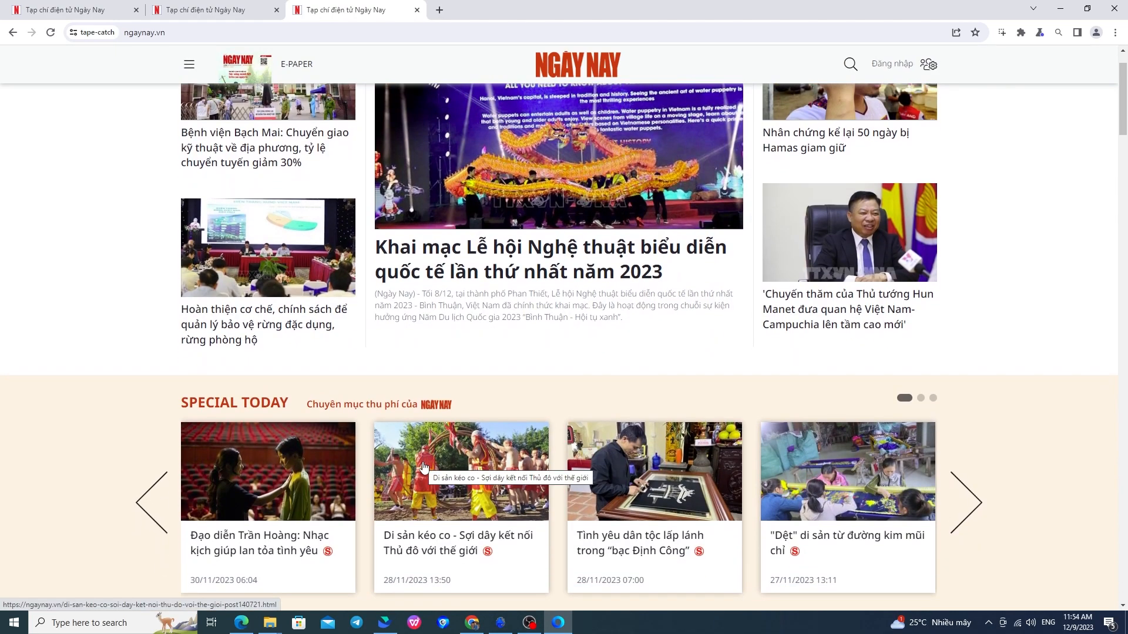
pyautogui.scroll(-3, 875, 565)
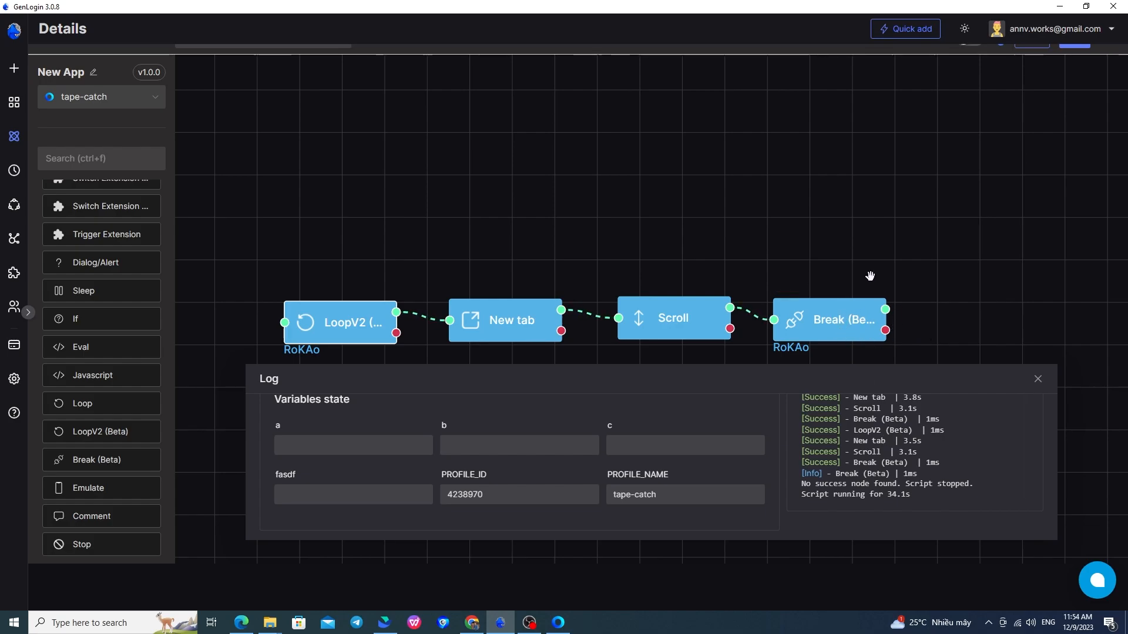
# Set the Break node to stop loop RoKAo.
pyautogui.moveTo(833, 276); pyautogui.dragTo(817, 213)
pyautogui.doubleClick(812, 258)
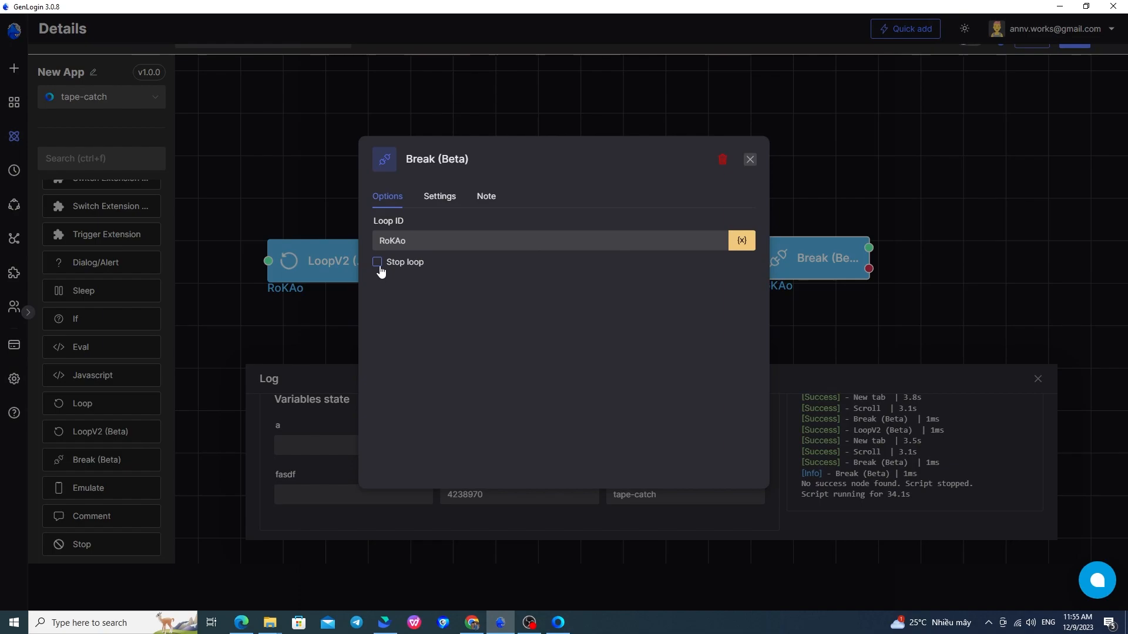
pyautogui.click(380, 267)
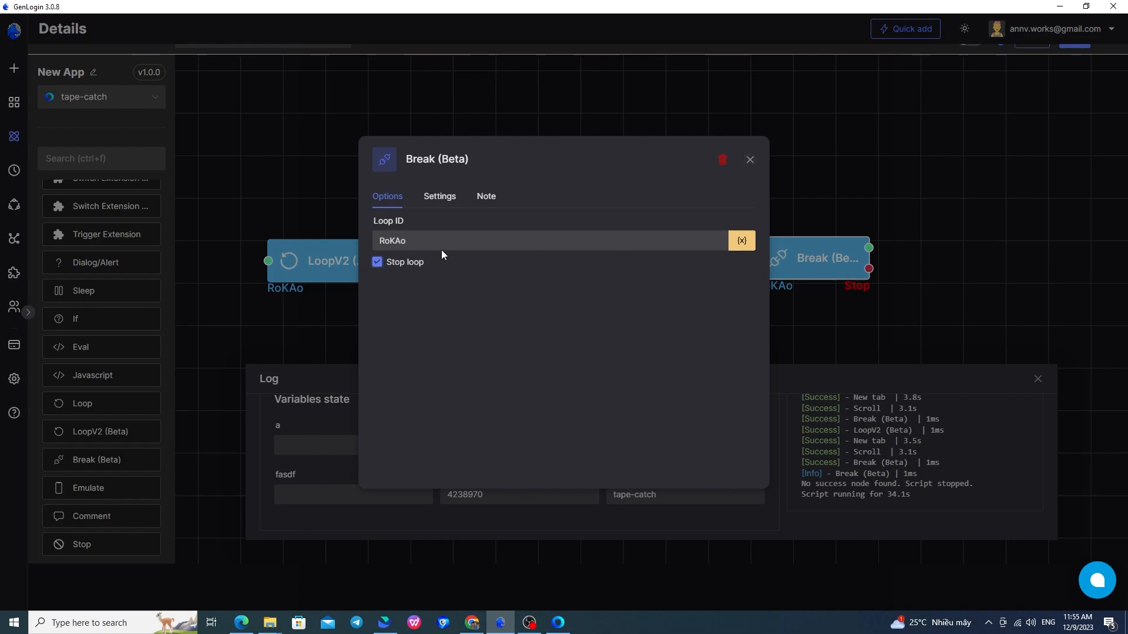
pyautogui.click(750, 160)
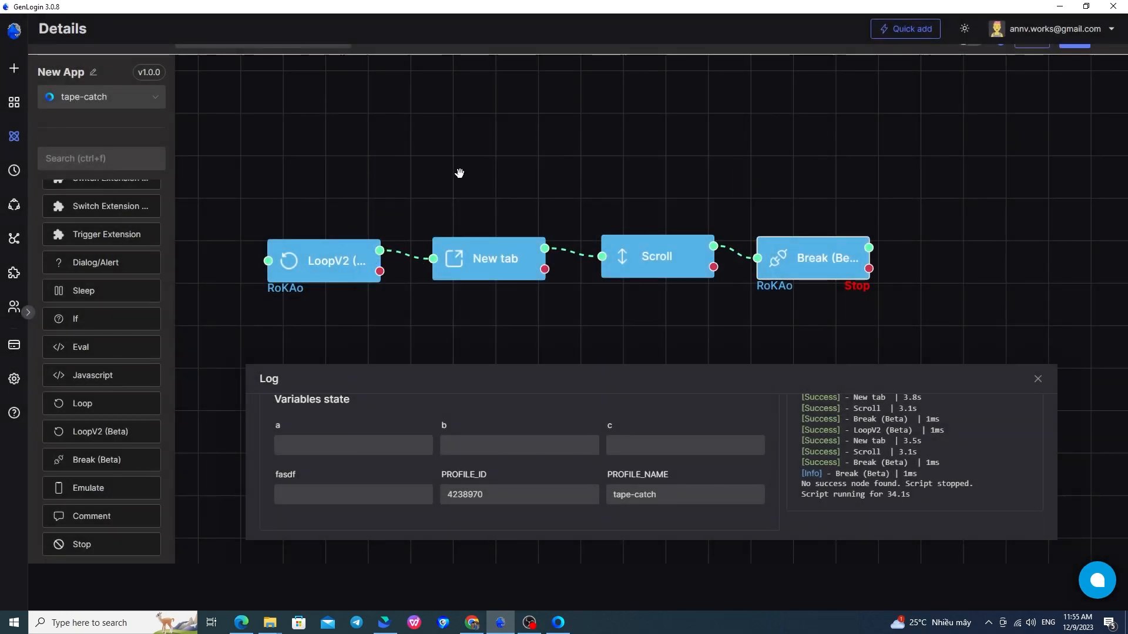
# Change the LoopV2 For to value from 3 to 1000 and run from LoopV2.
pyautogui.click(325, 260)
pyautogui.click(376, 361)
pyautogui.click(398, 360)
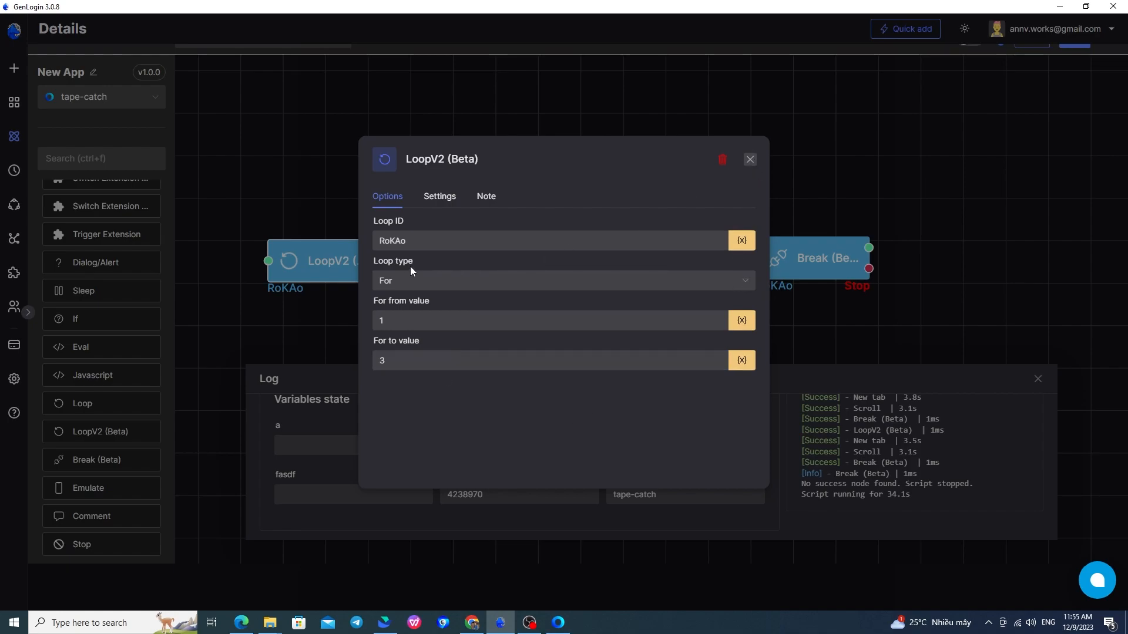
pyautogui.doubleClick(436, 361)
pyautogui.write('1000')
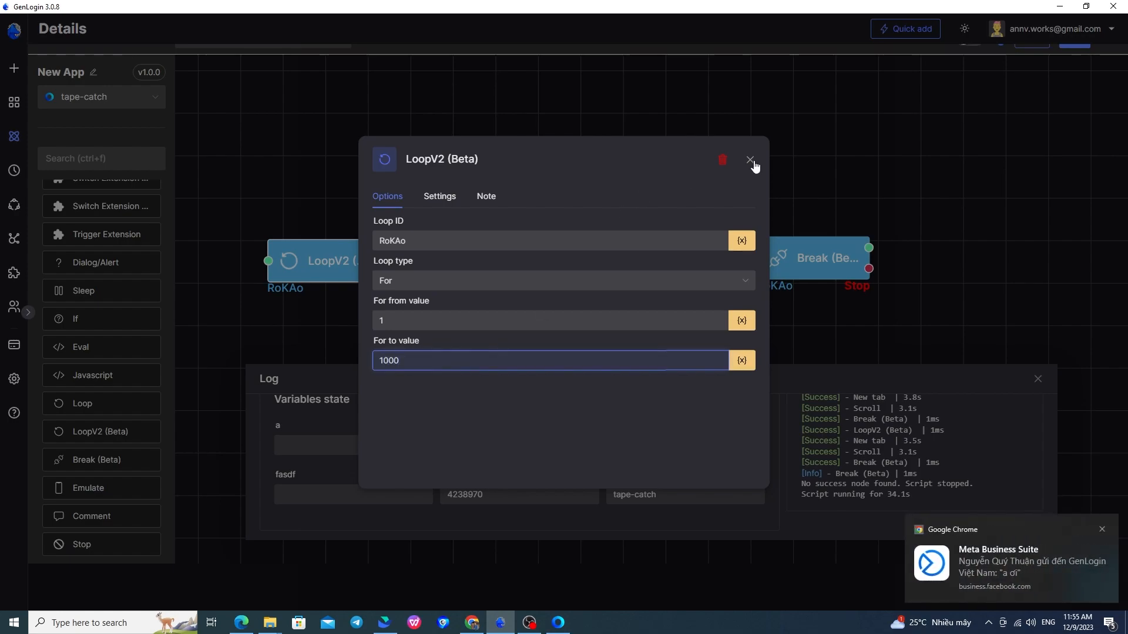
pyautogui.click(750, 159)
pyautogui.moveTo(332, 228)
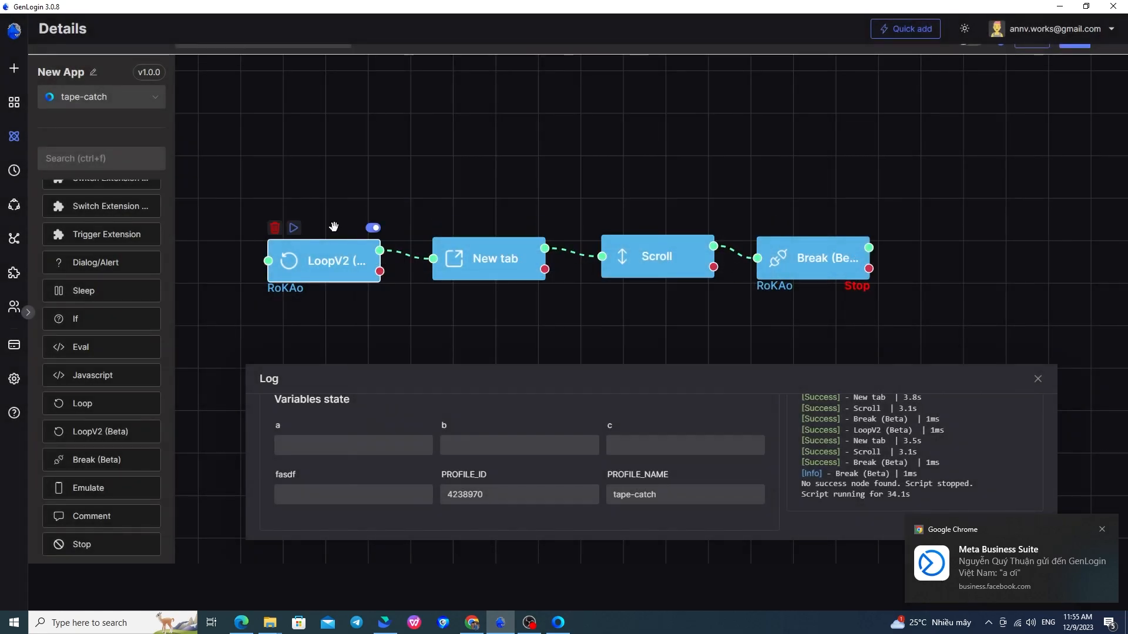
pyautogui.click(293, 229)
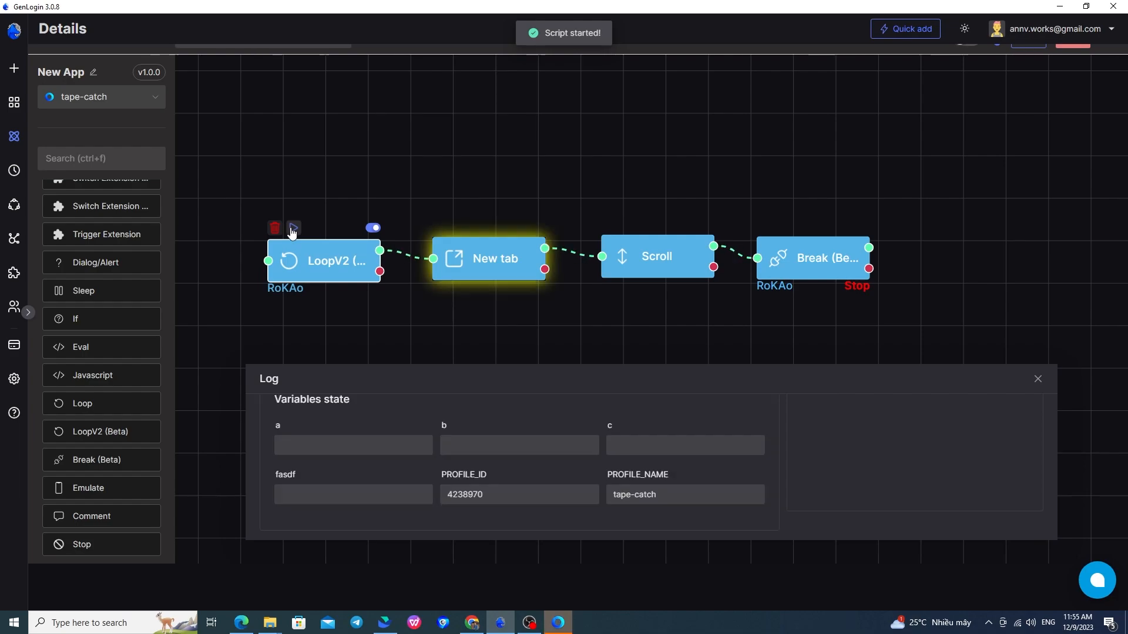
# Watch one more ngaynay.vn tab open, then return to GenLogin and close the log.
pyautogui.click(558, 623)
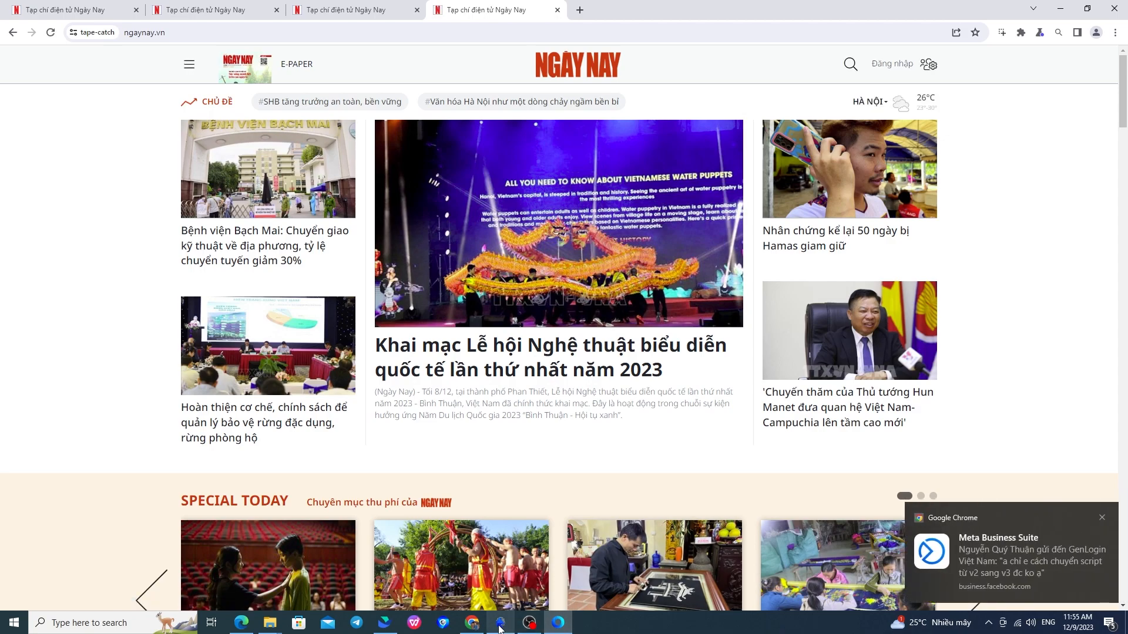
pyautogui.moveTo(499, 627)
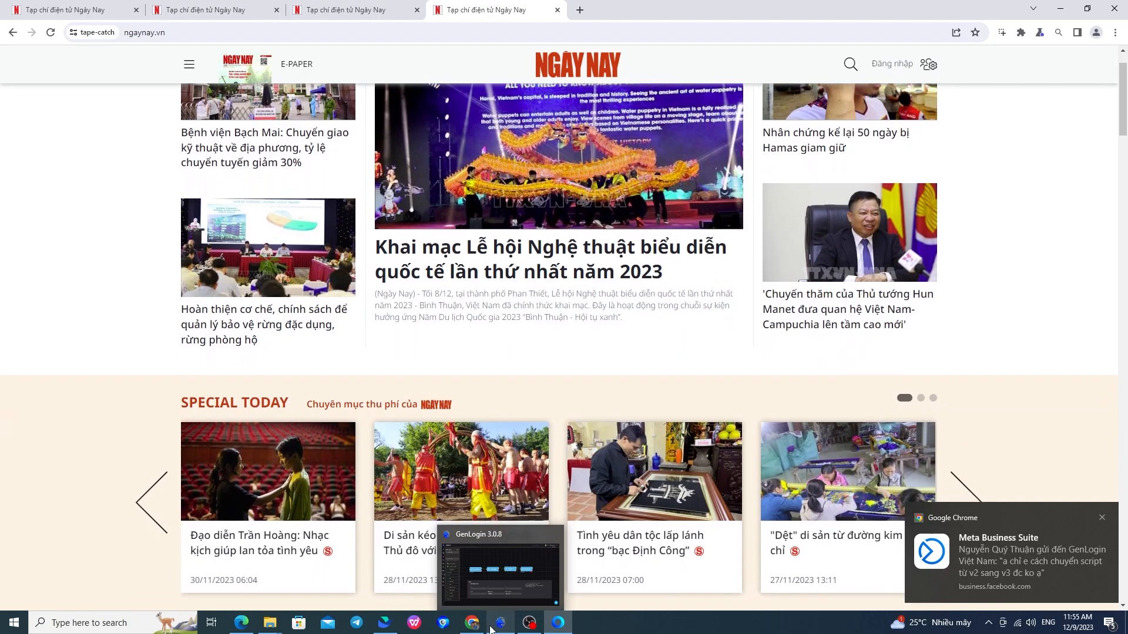
pyautogui.click(499, 623)
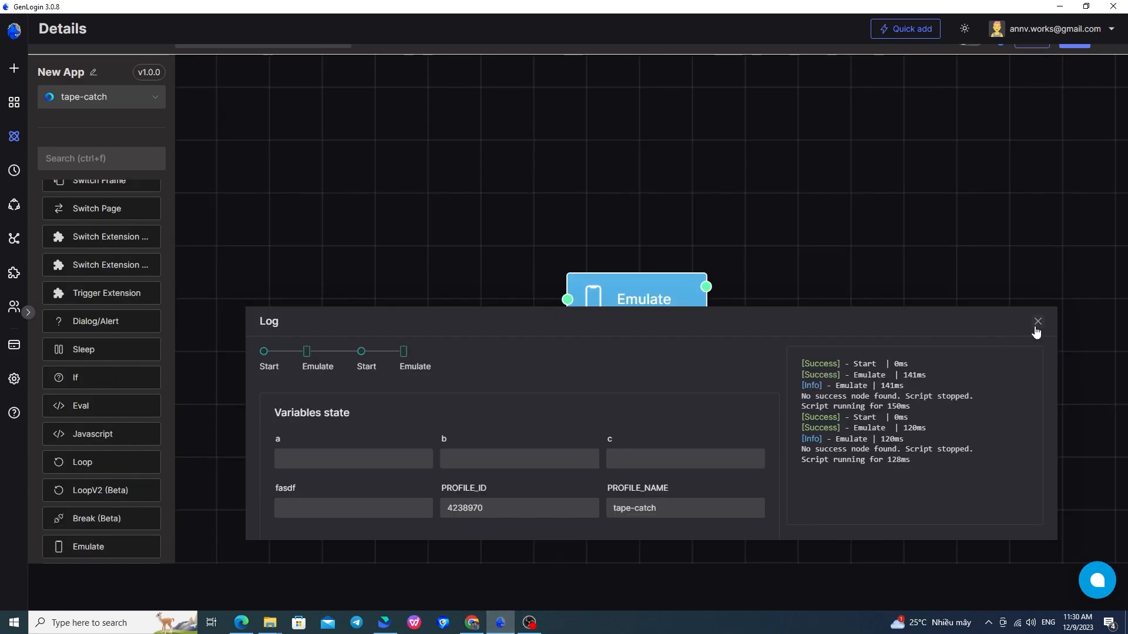
pyautogui.click(1037, 321)
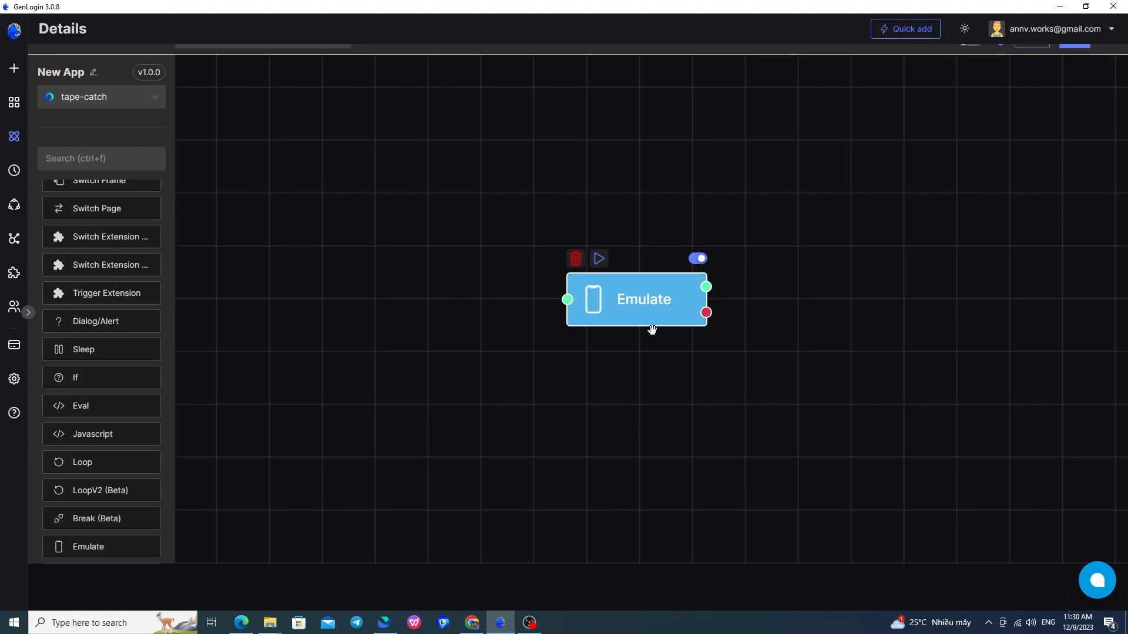
# Set the Emulate node's device to iPhone 12 Pro Max.
pyautogui.doubleClick(633, 310)
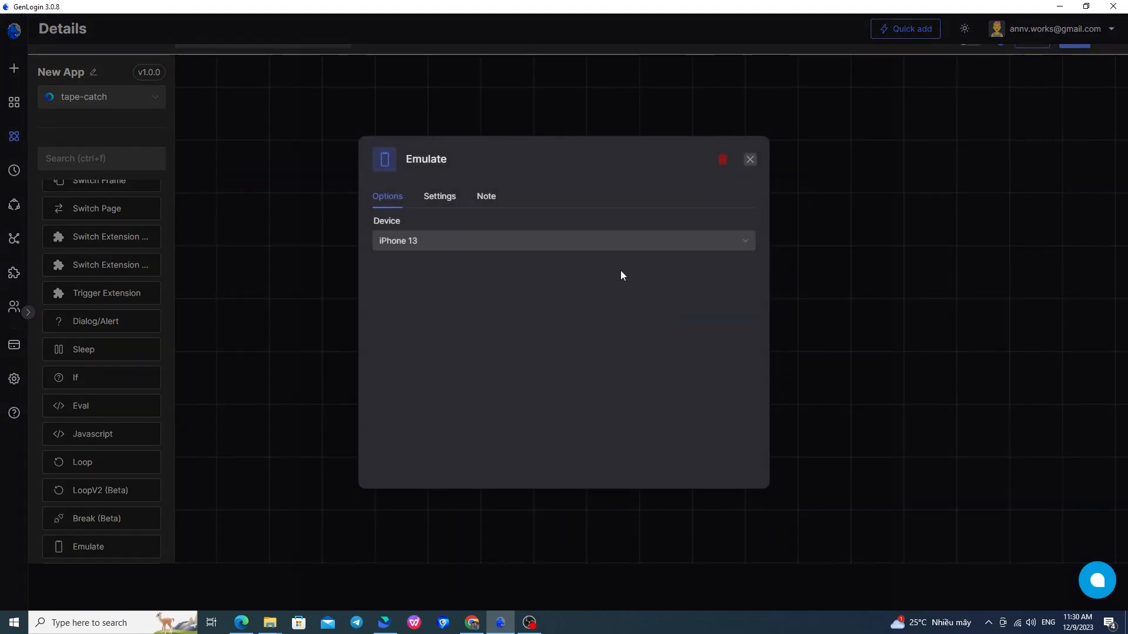
pyautogui.click(605, 241)
pyautogui.scroll(-5, 587, 362)
pyautogui.scroll(10, 594, 363)
pyautogui.scroll(-3, 601, 362)
pyautogui.scroll(-4, 606, 357)
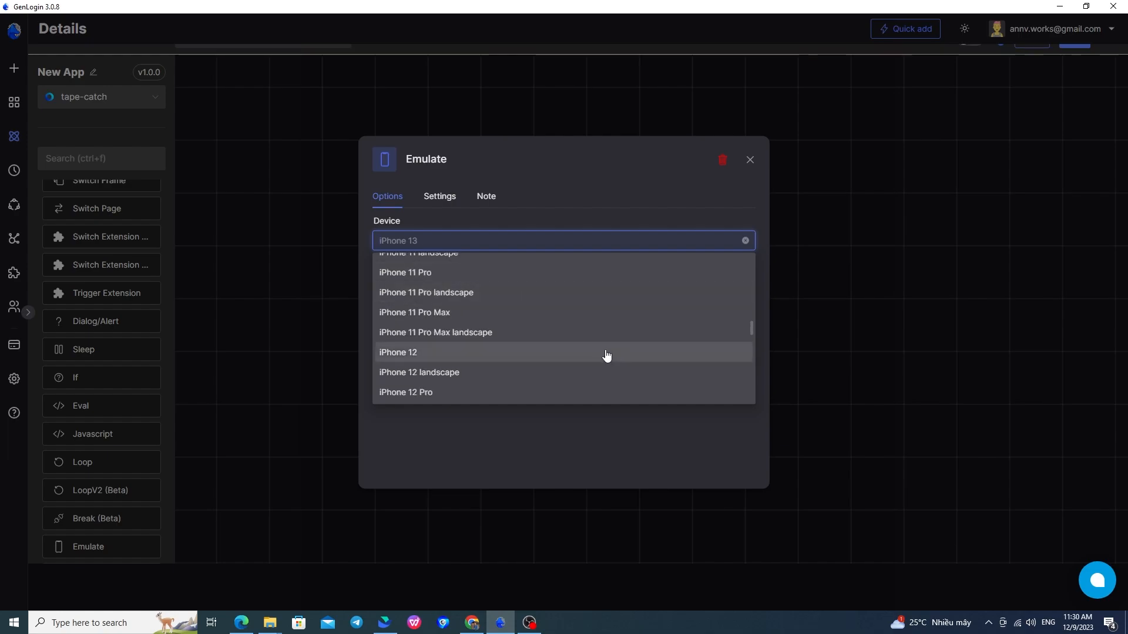
pyautogui.click(541, 315)
pyautogui.click(750, 160)
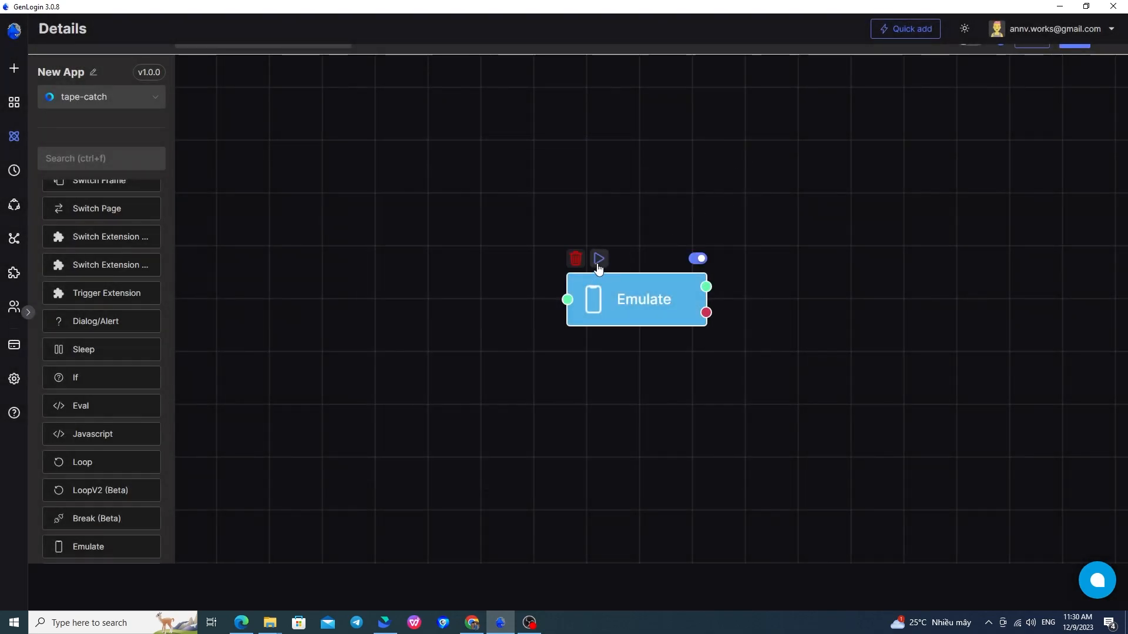
# Run the Emulate node and search Google for 'ngay nay' in the phone-sized browser.
pyautogui.click(599, 258)
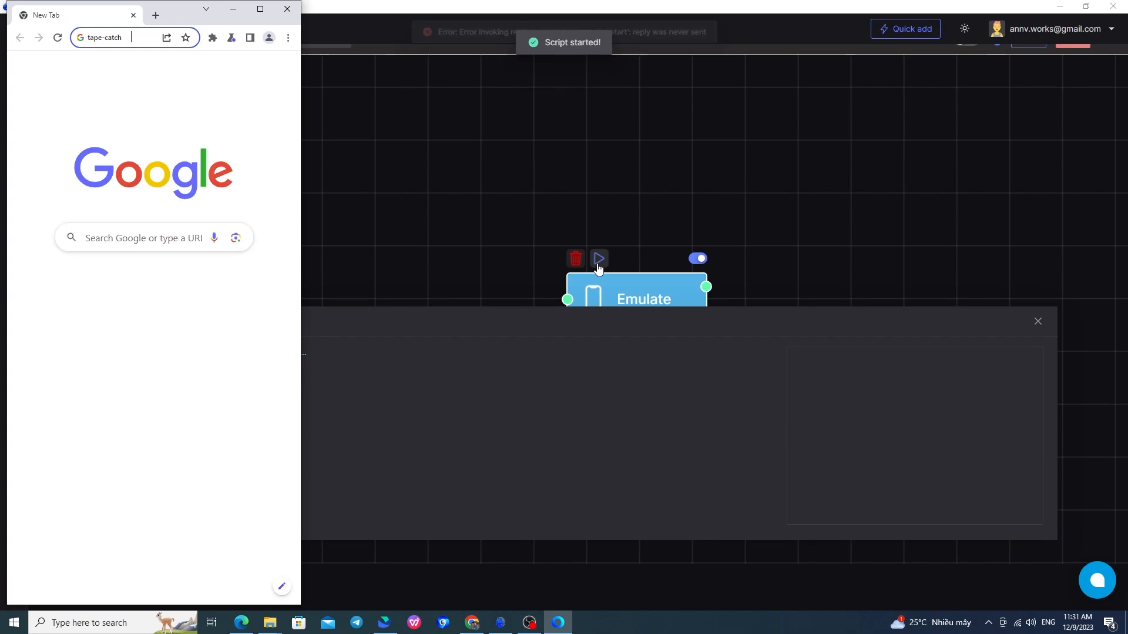
pyautogui.click(1037, 320)
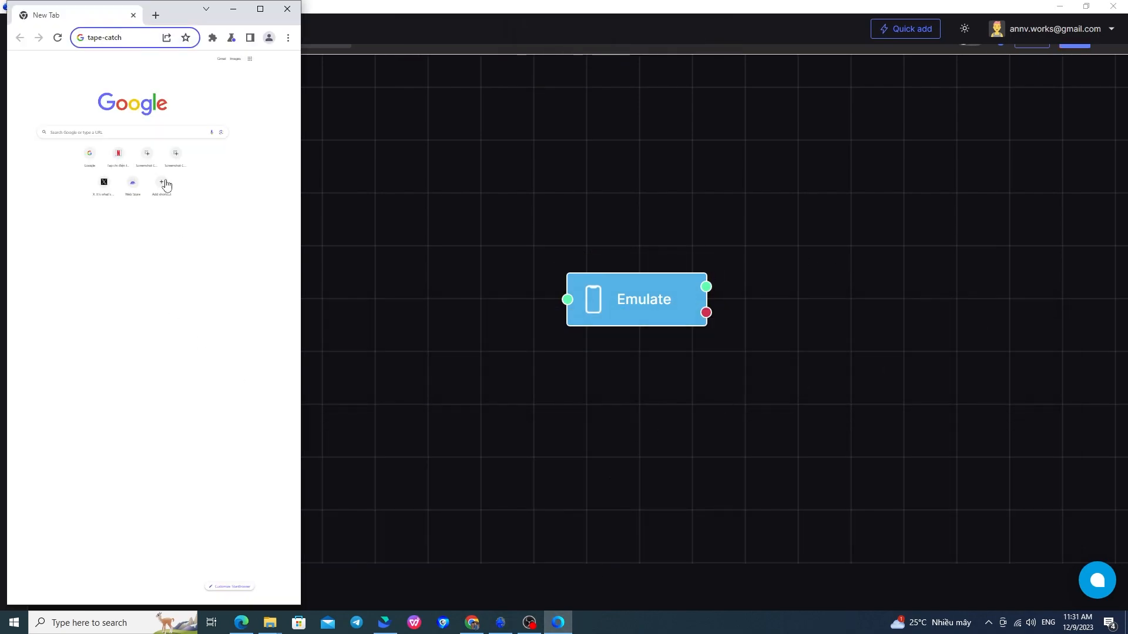
pyautogui.write('ngay nay')
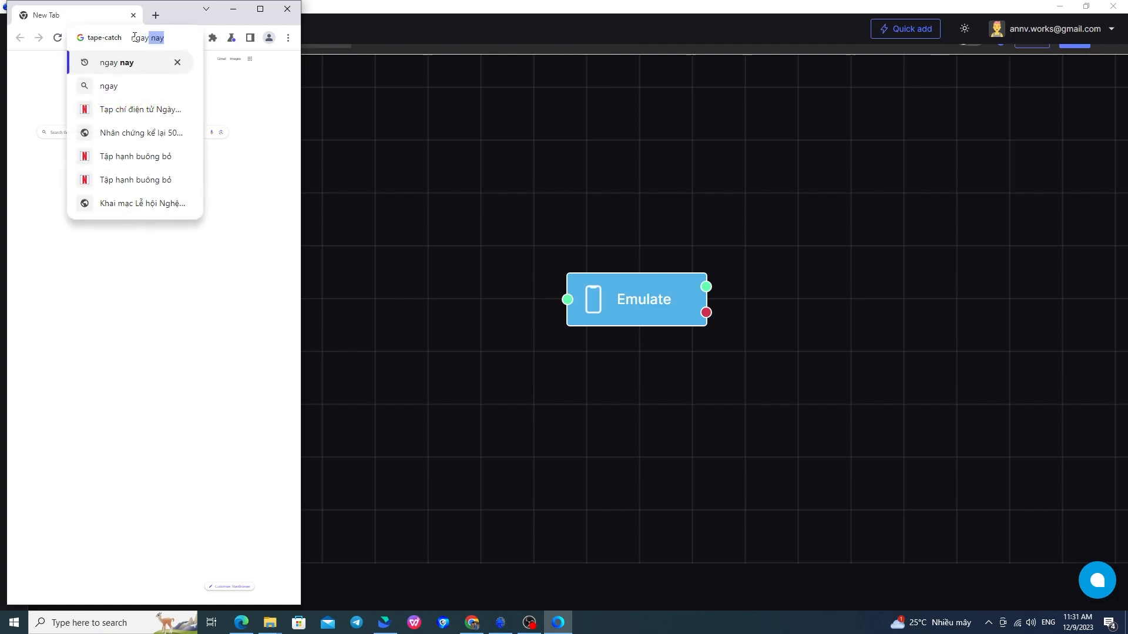
pyautogui.press('Return')
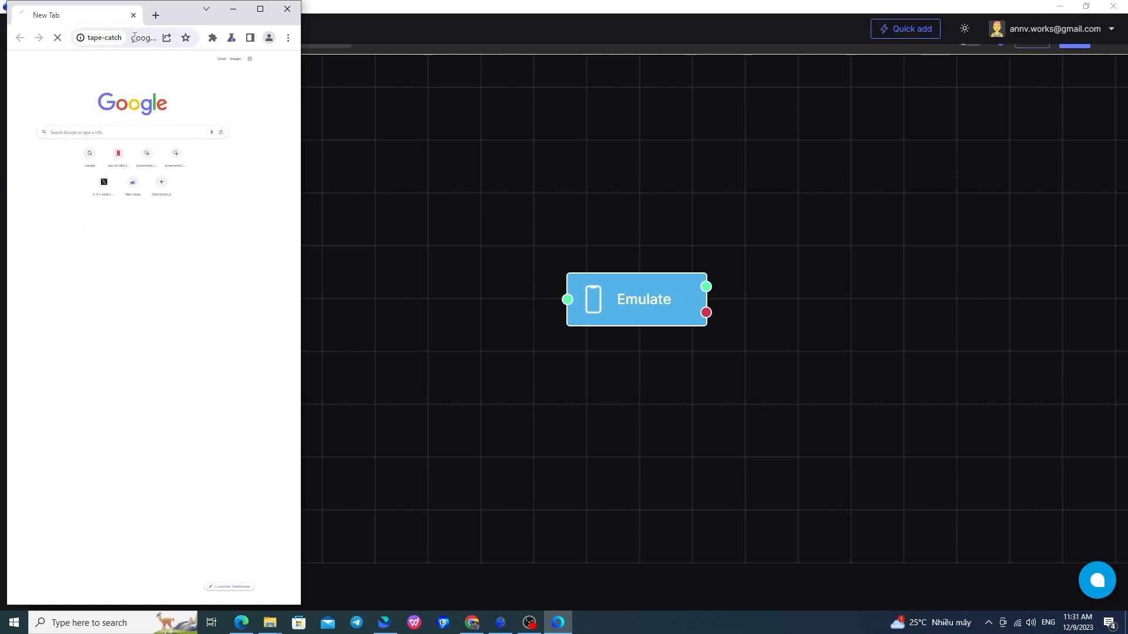